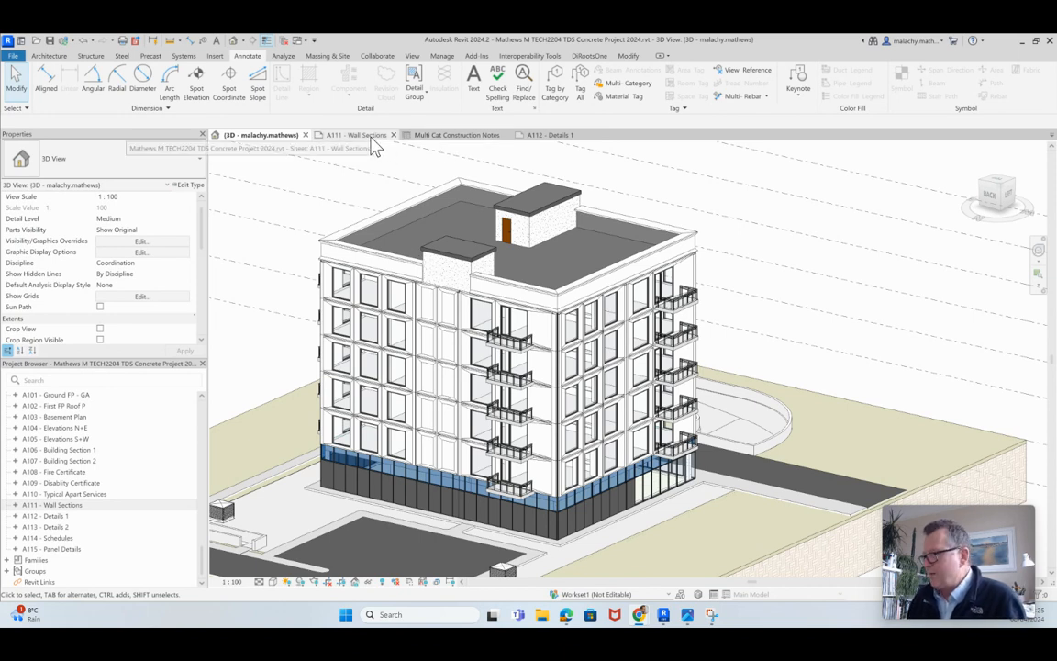
Step: Open the Multi Cat Construction Notes schedule and review its scheduled fields, filter and sorting/grouping settings
left_click(438, 138)
scroll(384, 356, "up", 5)
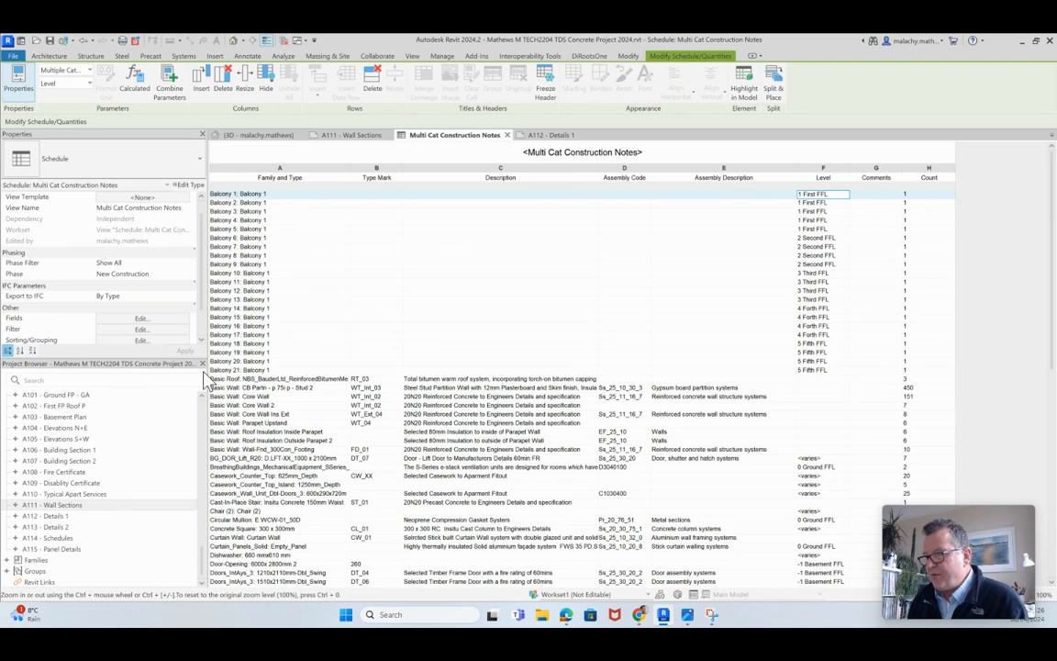
left_click(145, 319)
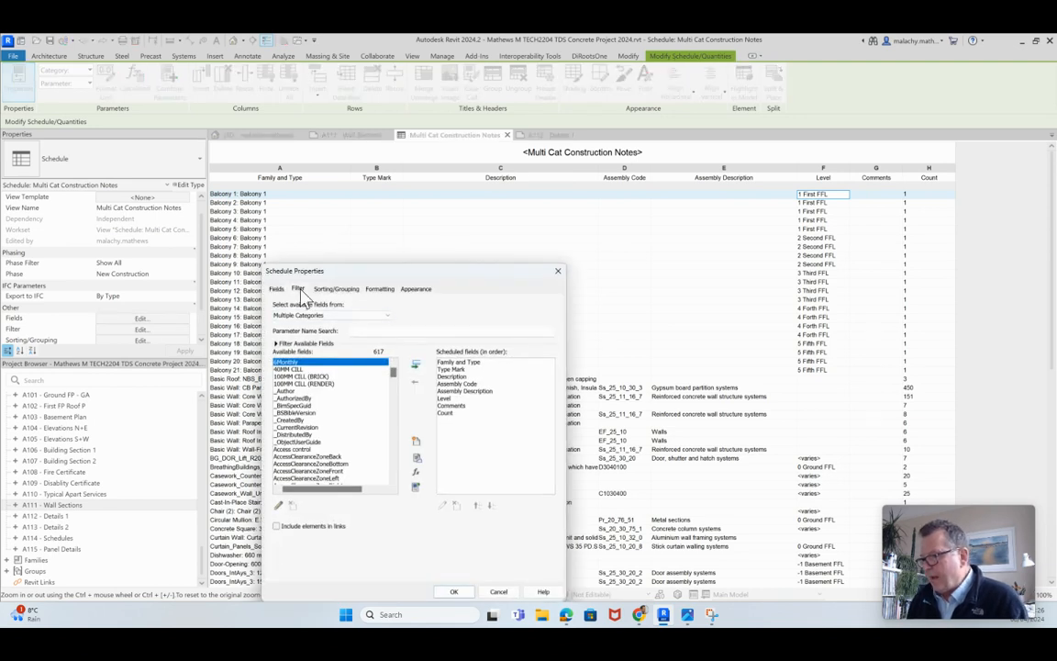
left_click(299, 290)
left_click(336, 290)
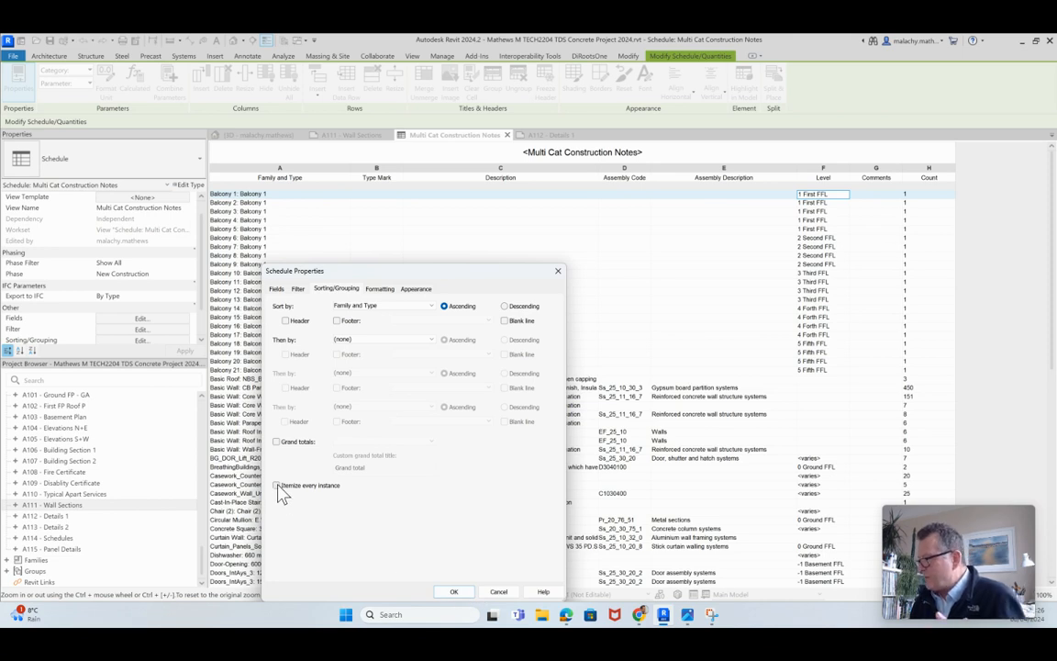
left_click(453, 591)
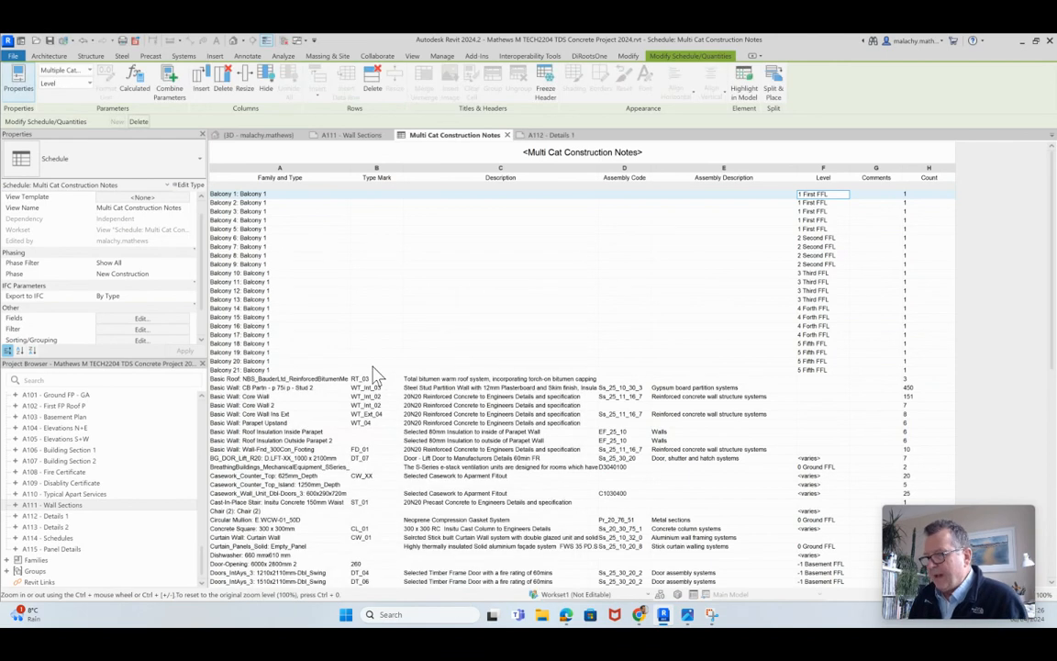
left_click(141, 317)
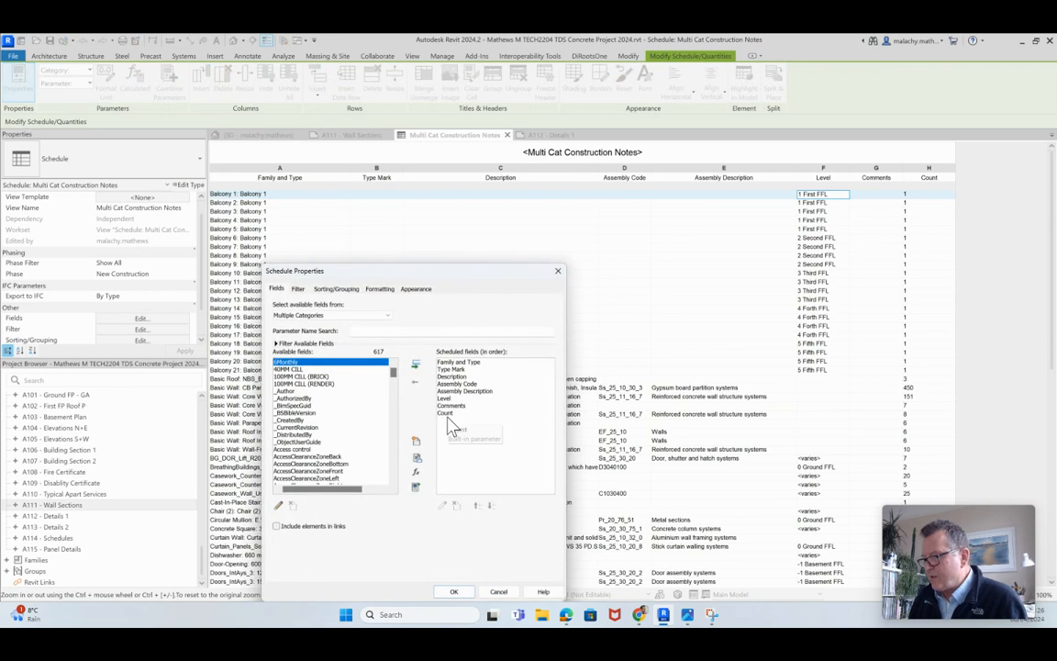
left_click(454, 591)
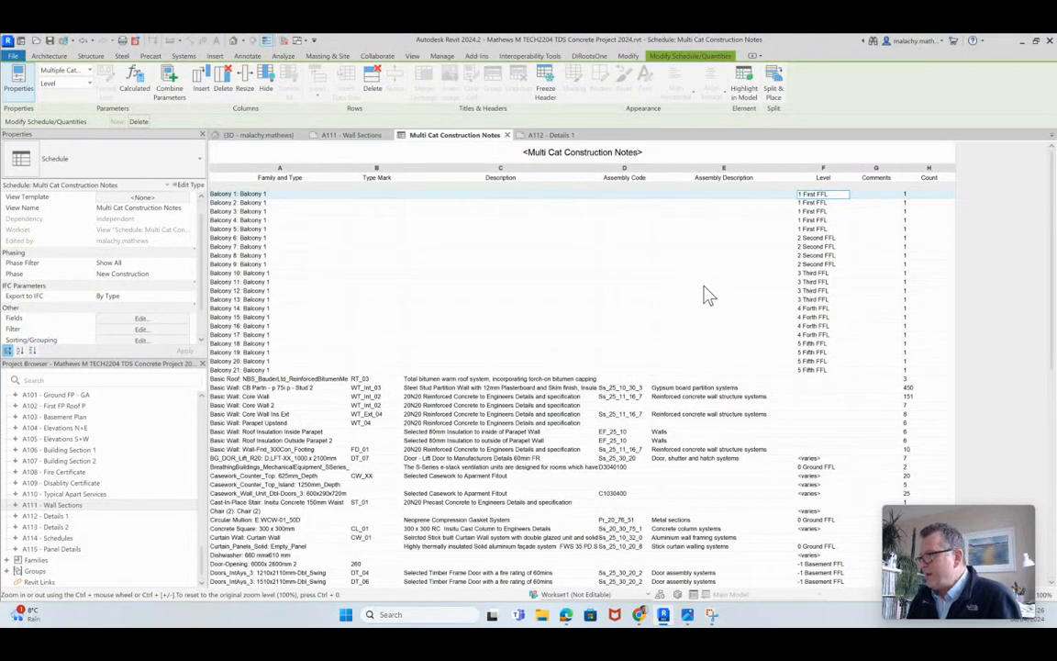
Step: Examine the type marks, descriptions and assembly codes listed throughout the Multi Cat Construction Notes schedule
scroll(530, 334, "down", 15)
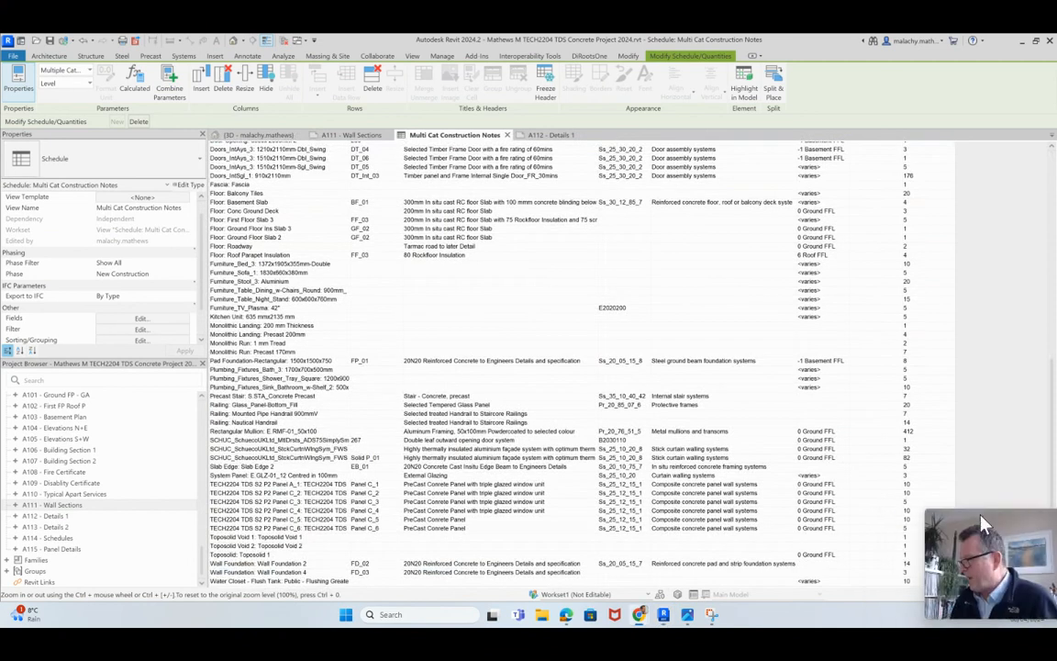
scroll(495, 444, "up", 6)
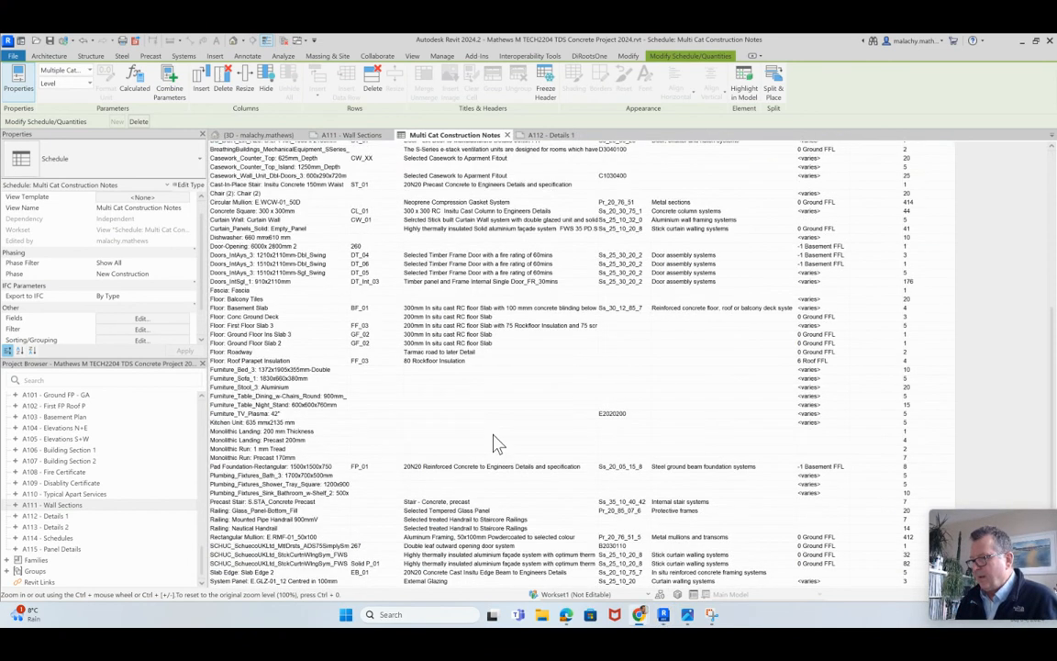
scroll(494, 444, "up", 8)
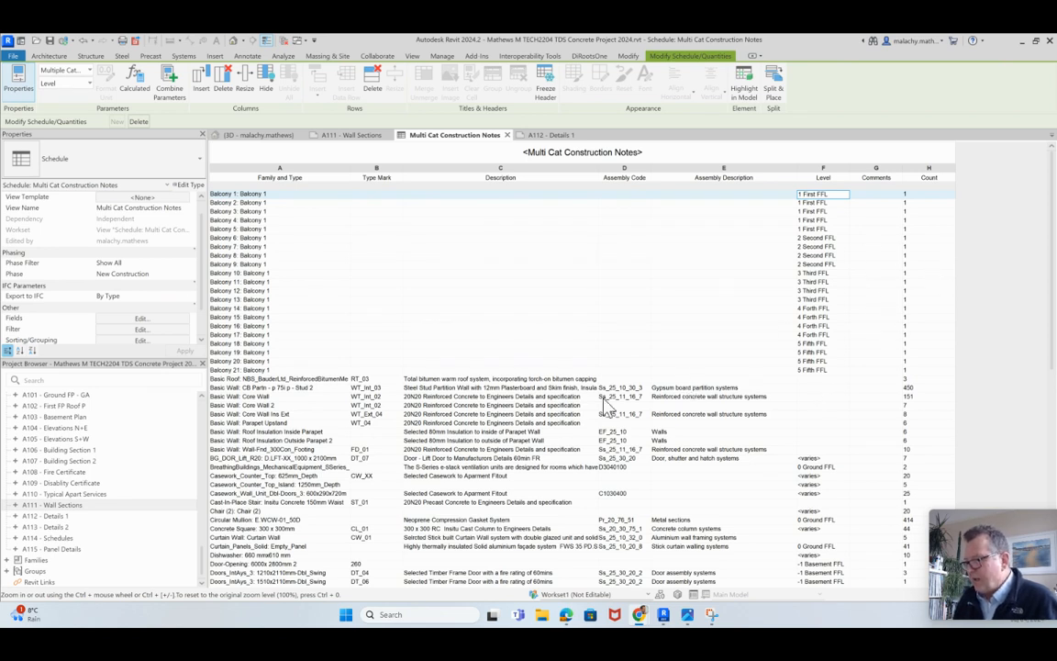
scroll(605, 404, "down", 1)
scroll(605, 404, "down", 1)
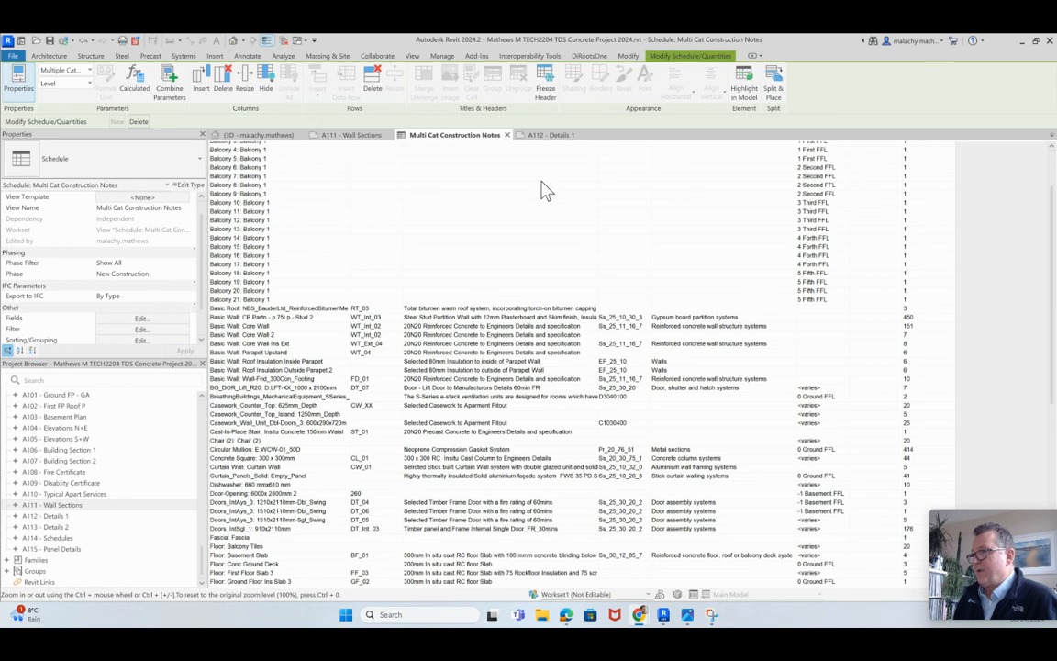
Step: Open sheet A101 - Ground FP - GA and examine the construction tags on the ground floor plan
left_click(83, 397)
double_click(85, 397)
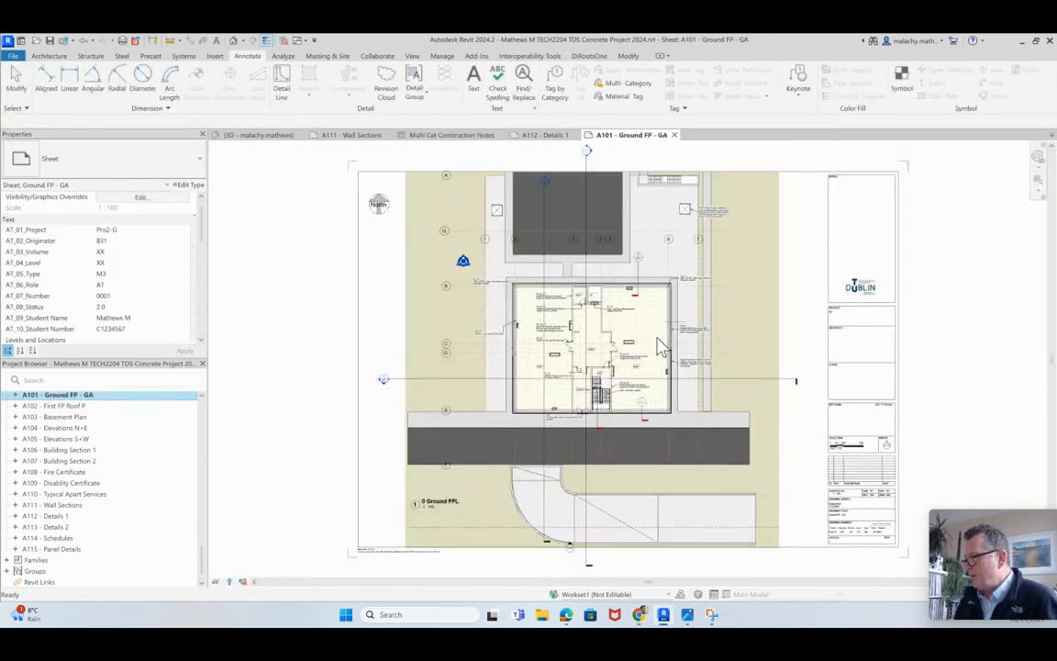
scroll(642, 339, "up", 3)
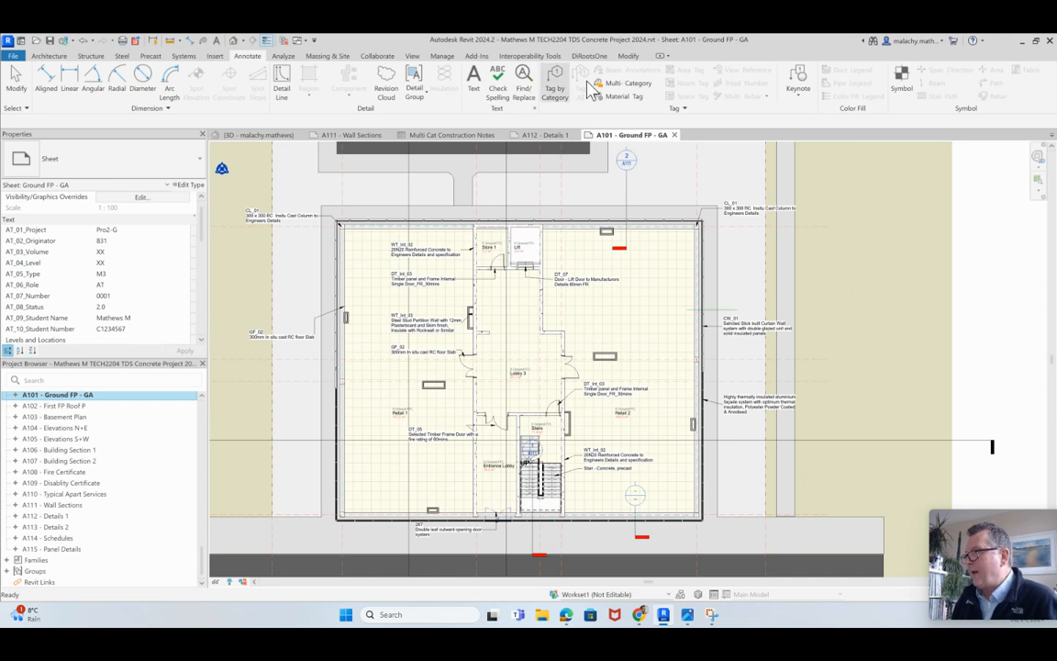
Step: Start a Multi-Category tag, dismiss the save reminder without saving, and review the available tag types
left_click(615, 88)
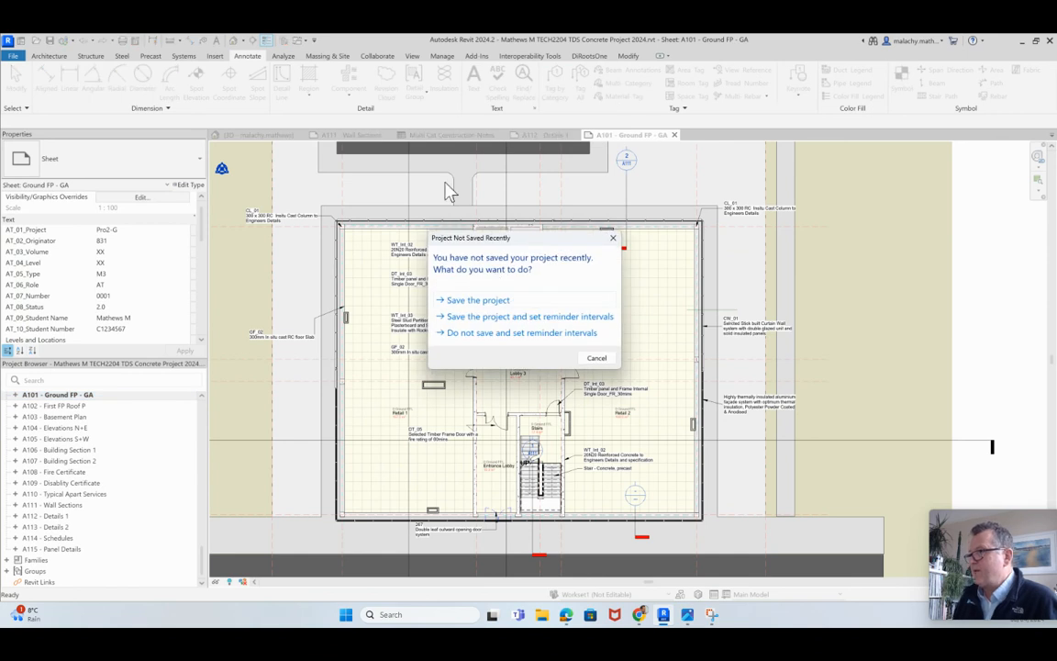
left_click(593, 360)
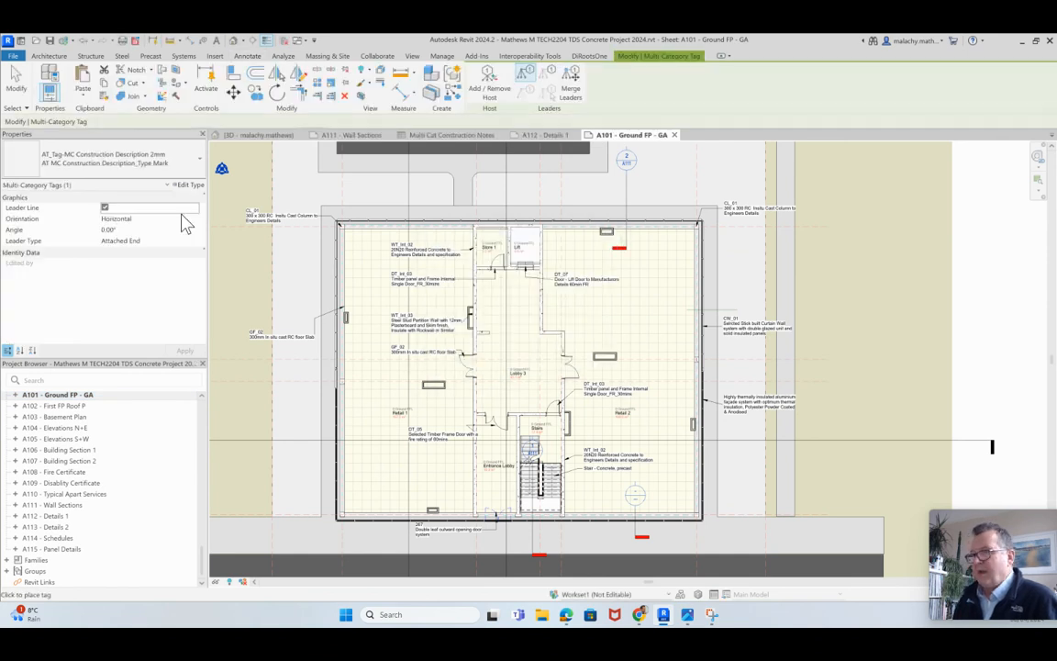
left_click(180, 172)
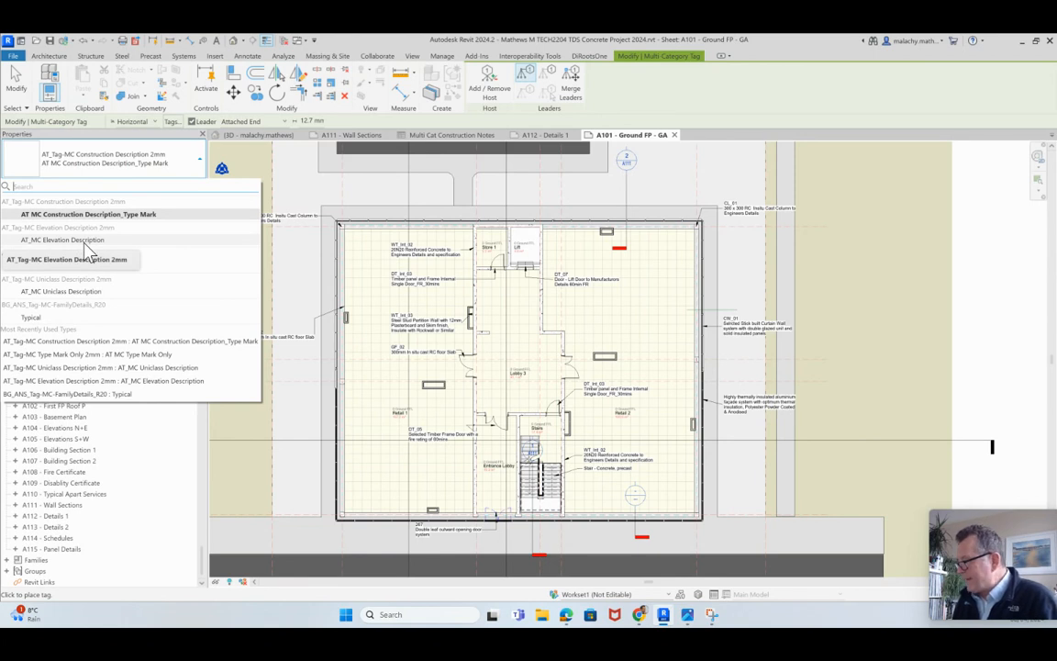
left_click(284, 168)
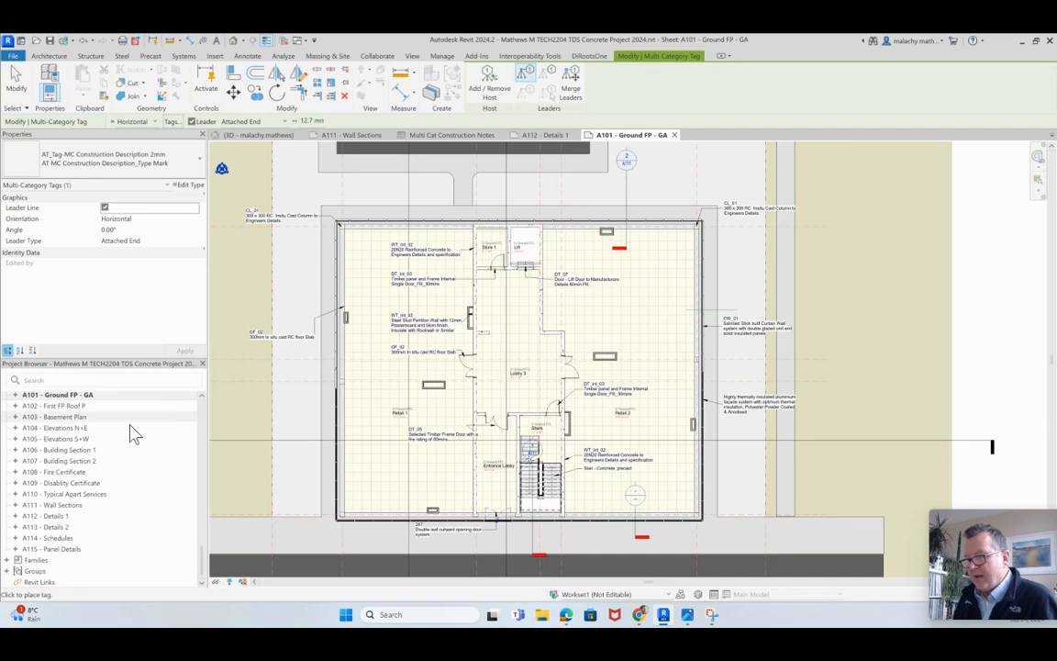
Step: Open sheet A102 - First FP Roof P and examine the door, wall and panel tags on the first floor plan
left_click(57, 405)
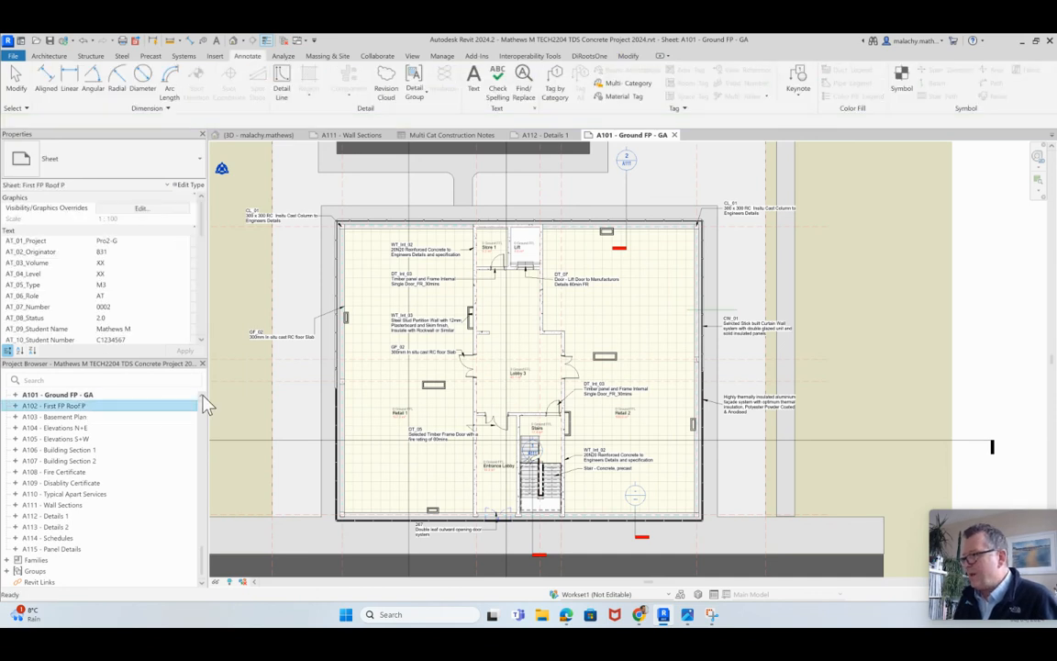
key("Return")
scroll(477, 347, "up", 4)
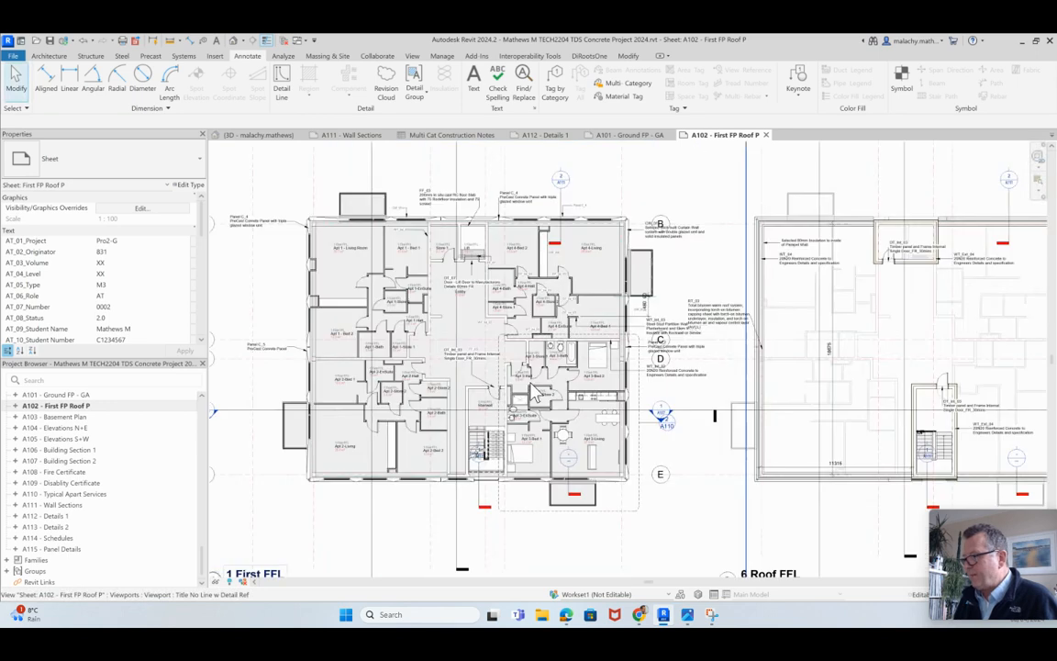
scroll(477, 349, "down", 1)
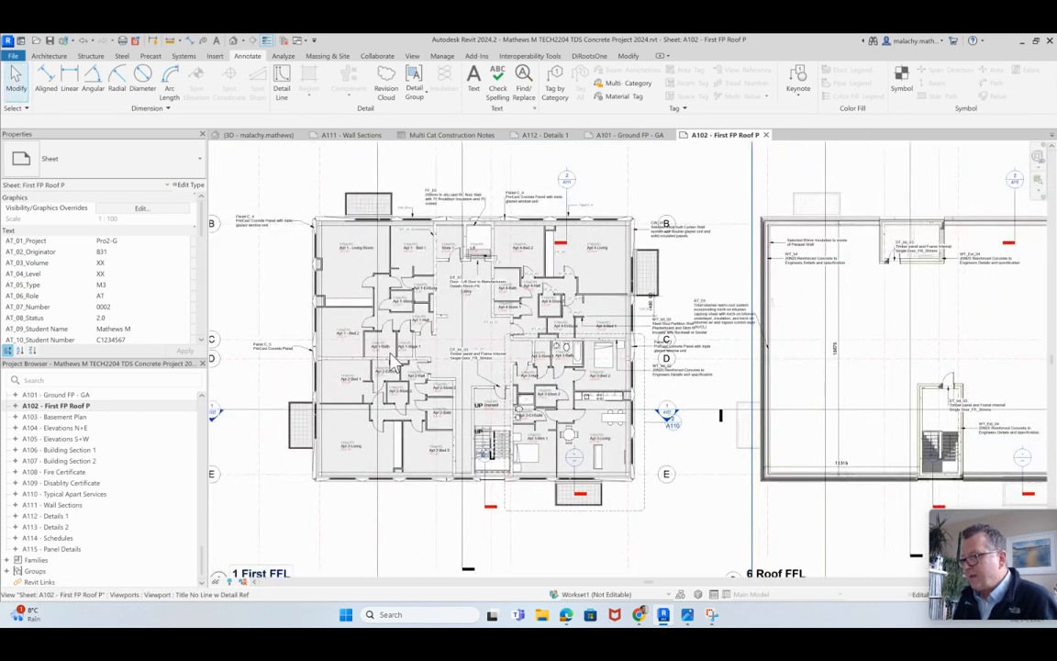
scroll(381, 341, "up", 2)
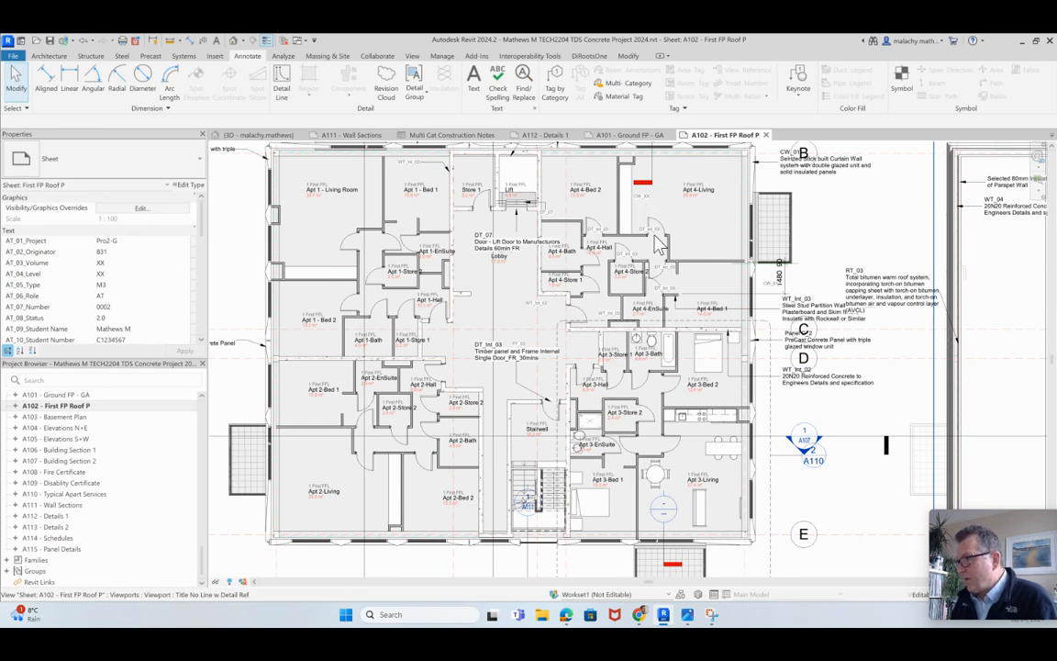
scroll(657, 243, "up", 3)
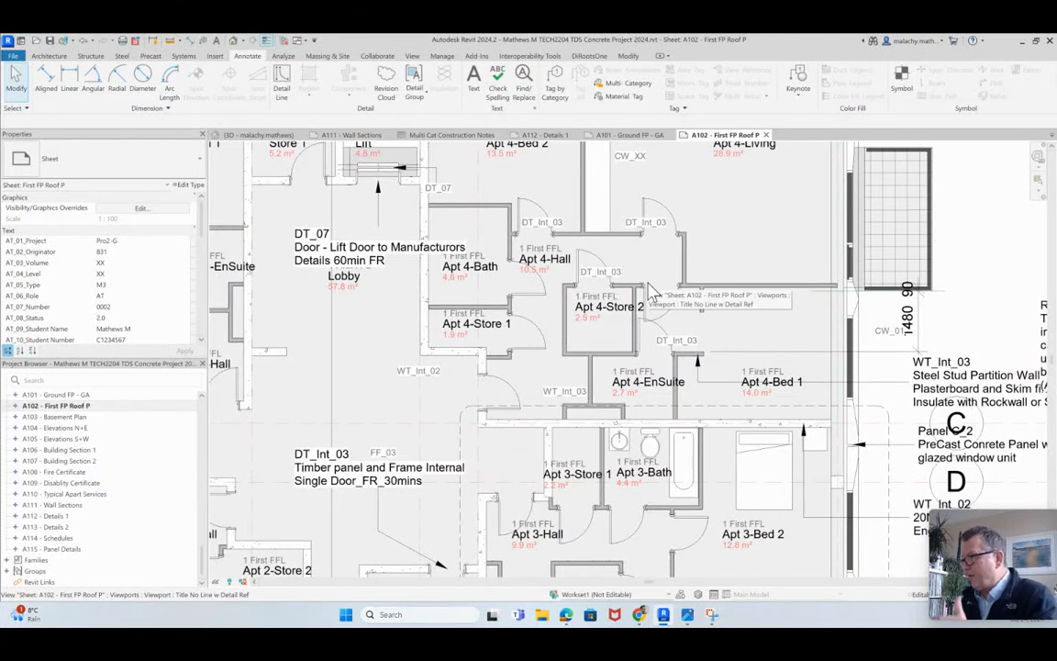
scroll(645, 293, "down", 4)
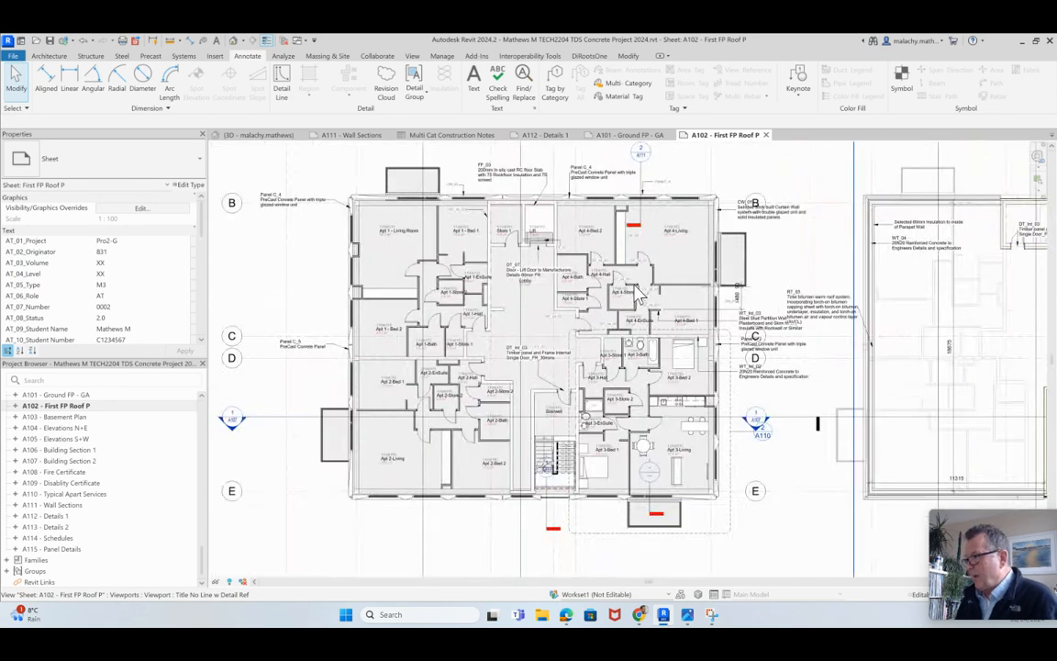
scroll(640, 292, "down", 4)
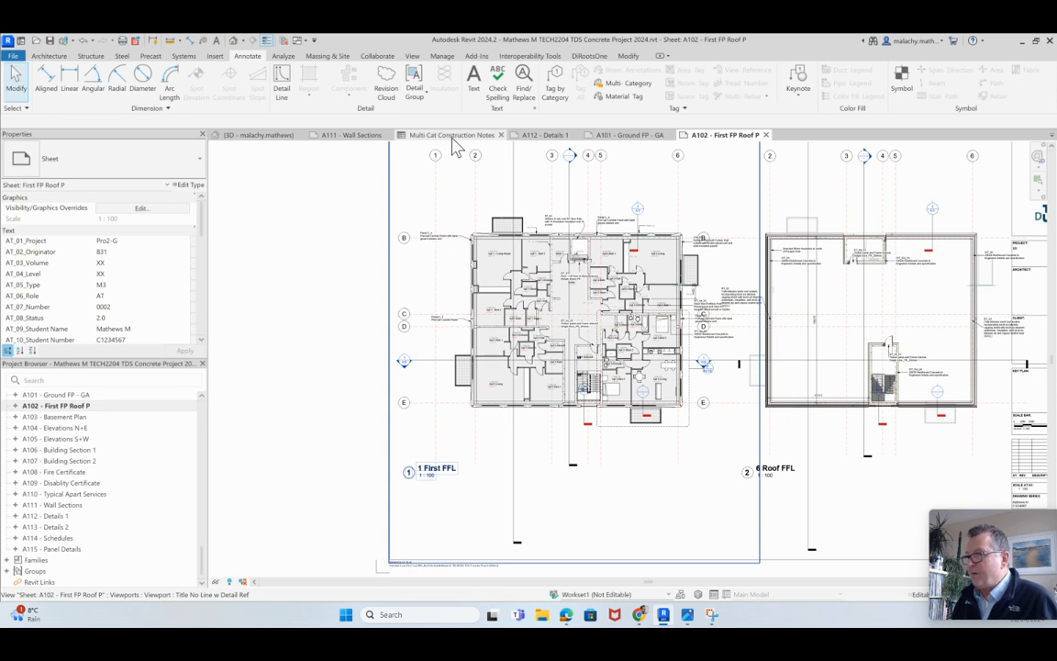
Step: Open sheet A111 - Wall Sections and activate the Wall Section 2-1-20 viewport for editing
left_click(422, 135)
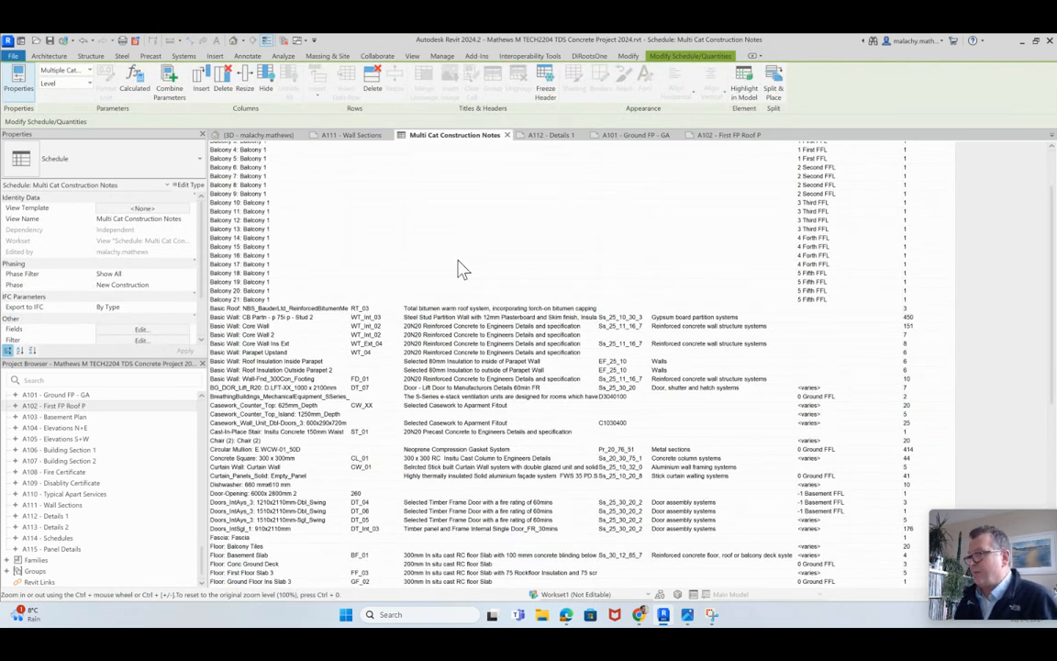
left_click(352, 135)
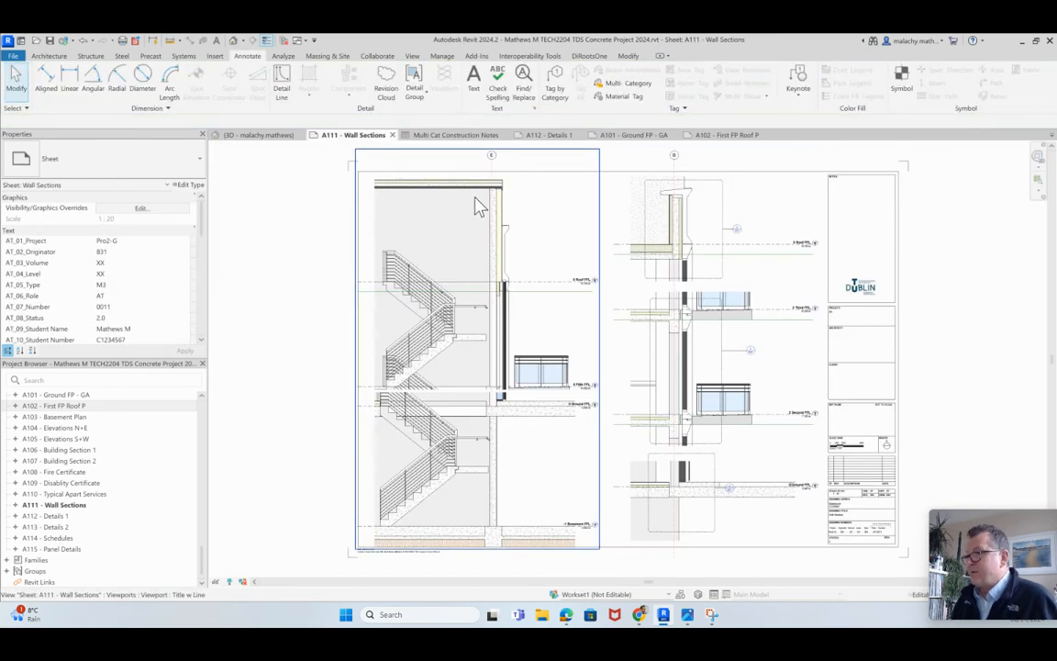
right_click(739, 231)
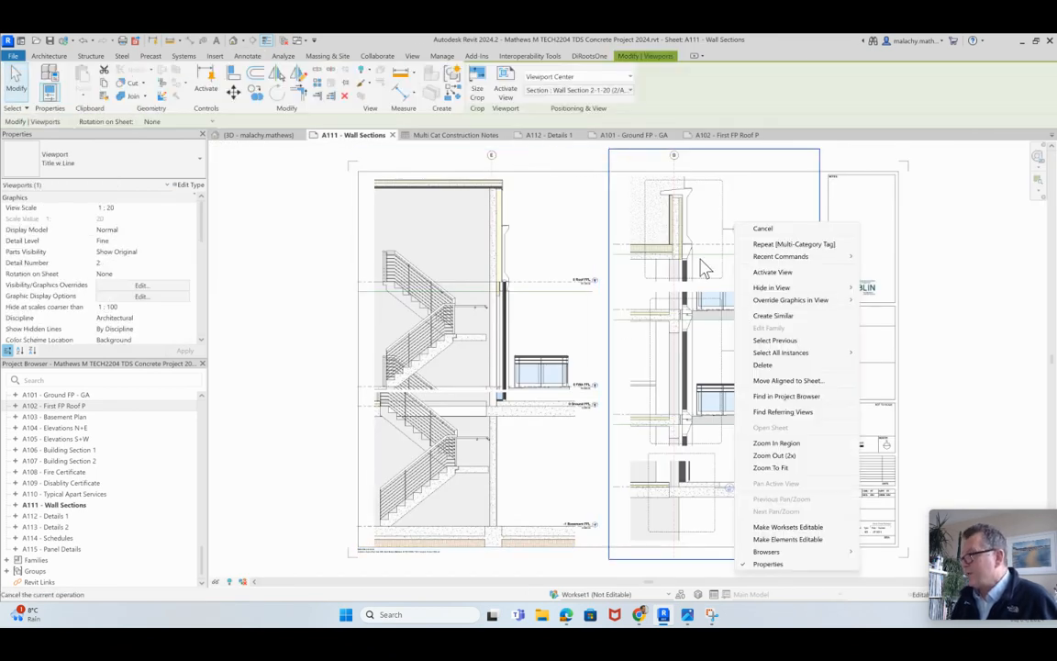
left_click(782, 269)
left_click(383, 326)
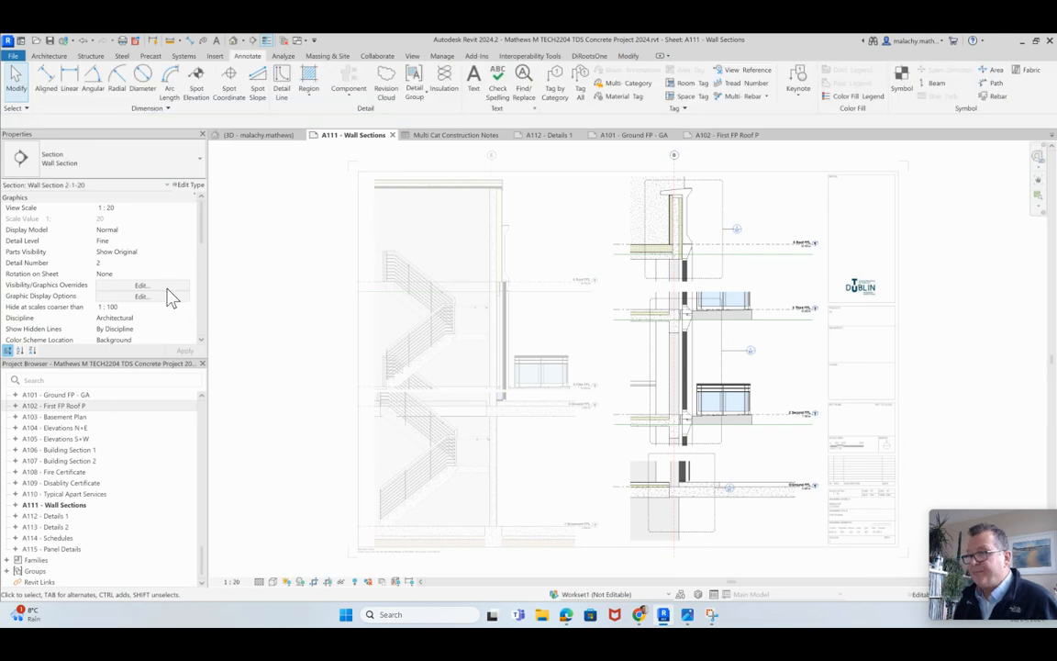
Step: Place AT MC Construction Description_Type Mark multi-category tags on the parapet capping and the outer face of the parapet in Wall Section 2-1-20
left_click(637, 83)
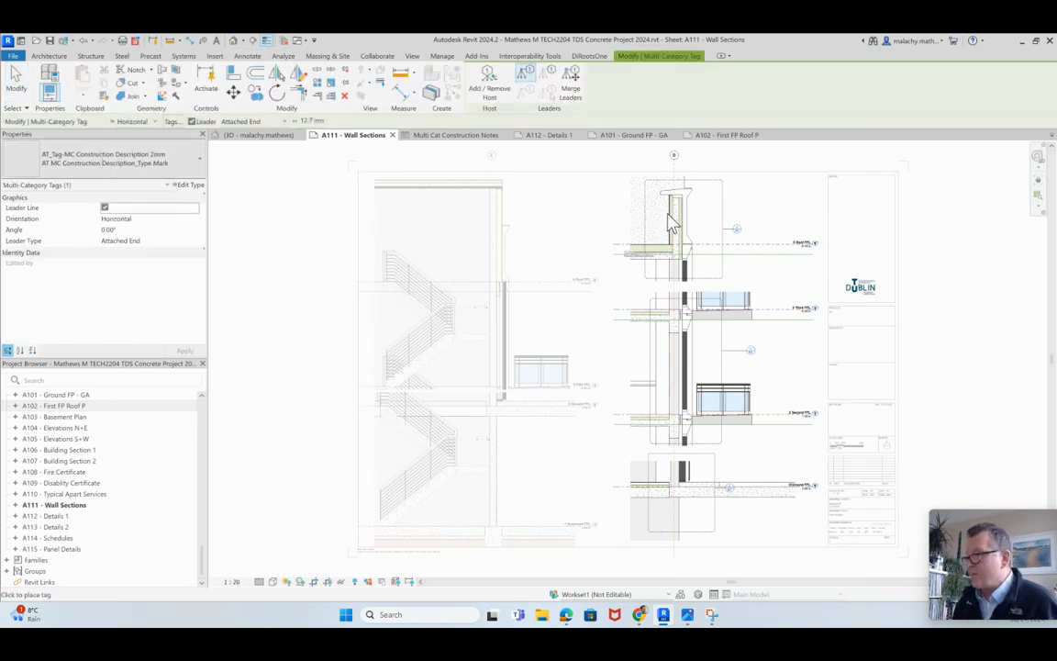
scroll(707, 226, "up", 4)
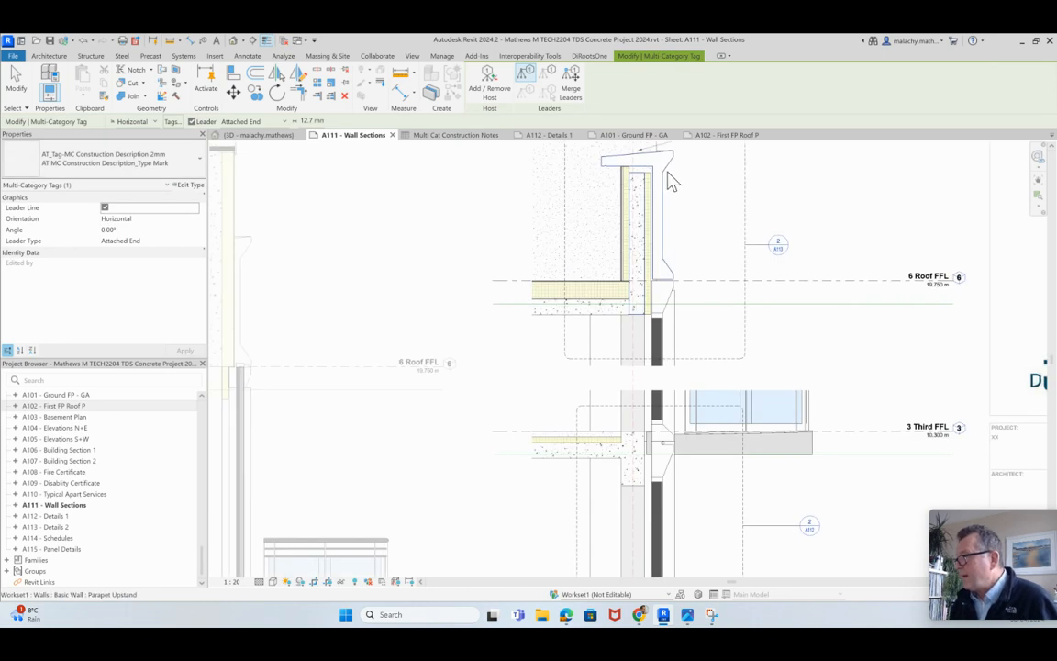
middle_click_drag(687, 165, 682, 238)
left_click(656, 240)
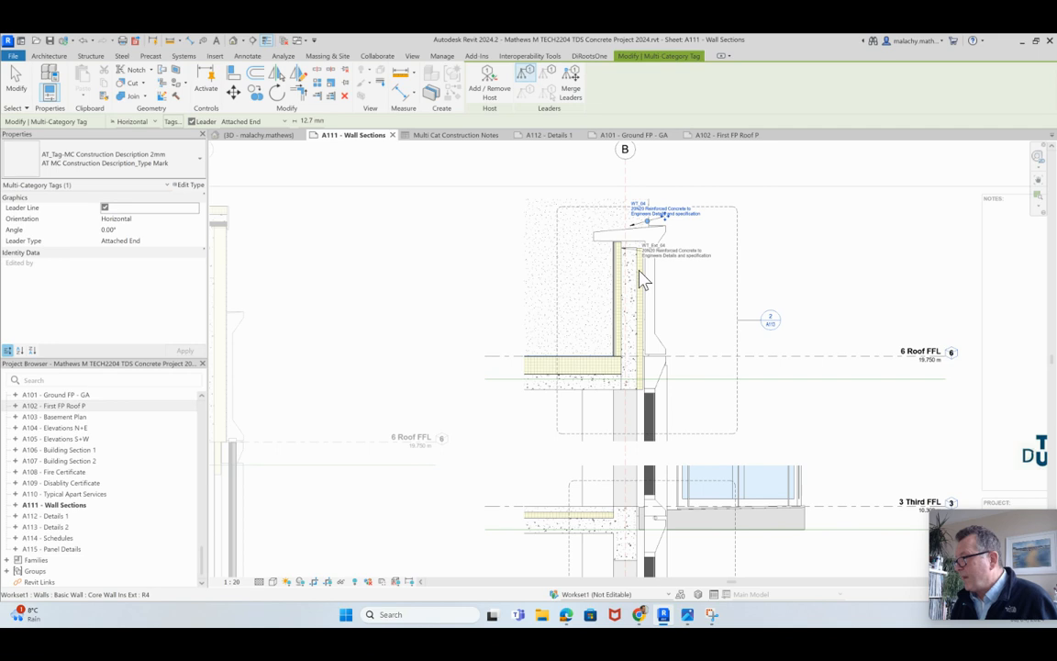
left_click(666, 308)
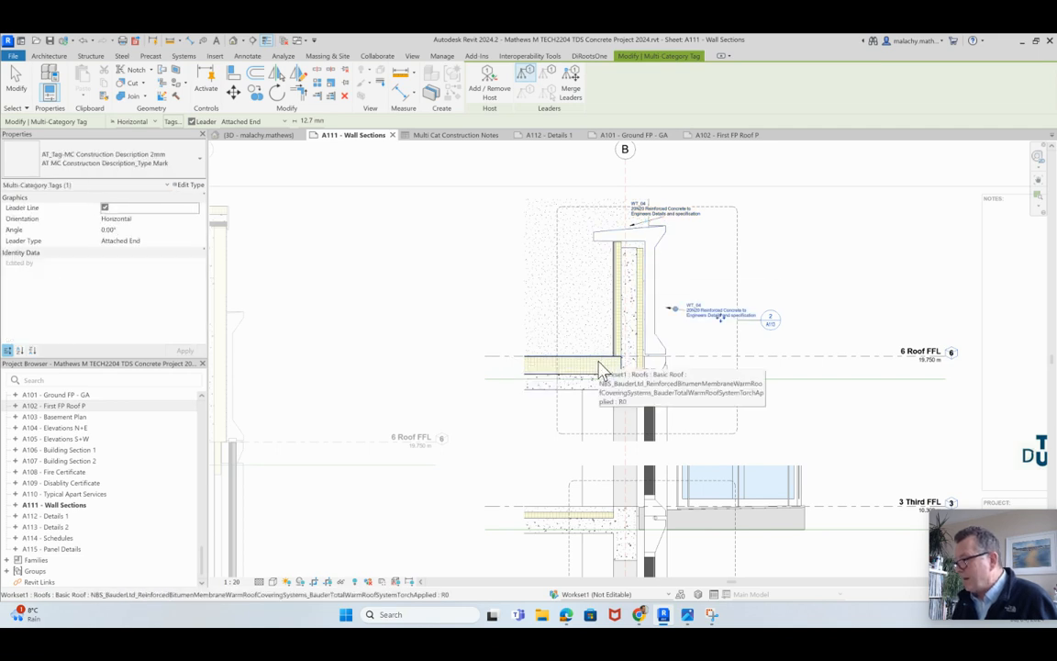
Step: Tag the WT_Ext_04 wall and the RT_03 warm roof at roof level, and move both tags outward toward the roof slab's inner end
left_click(605, 370)
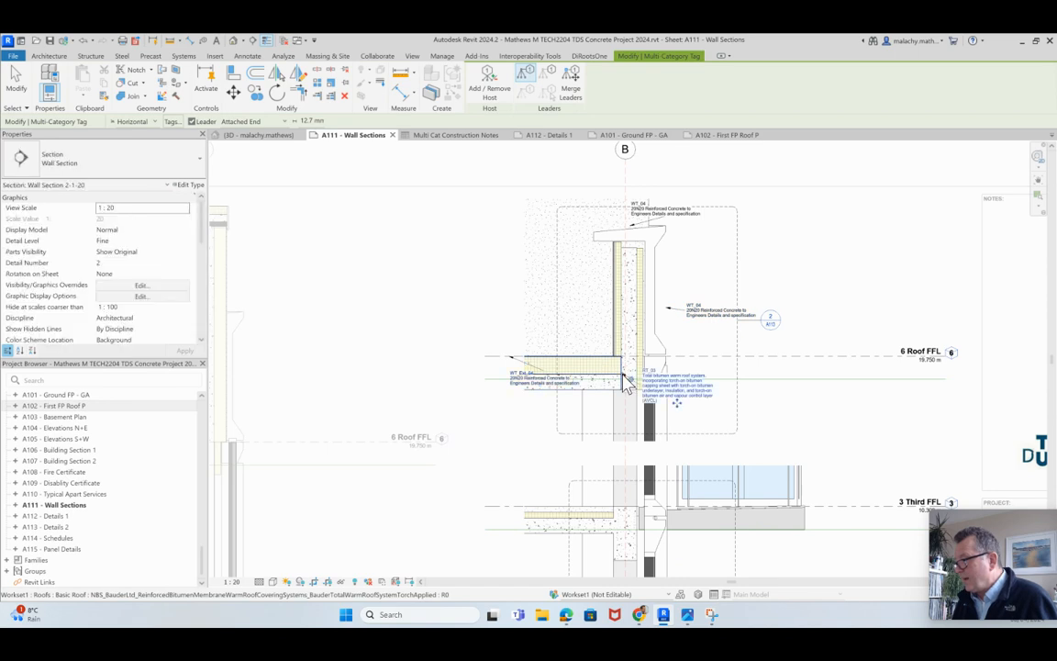
left_click_drag(670, 404, 524, 448)
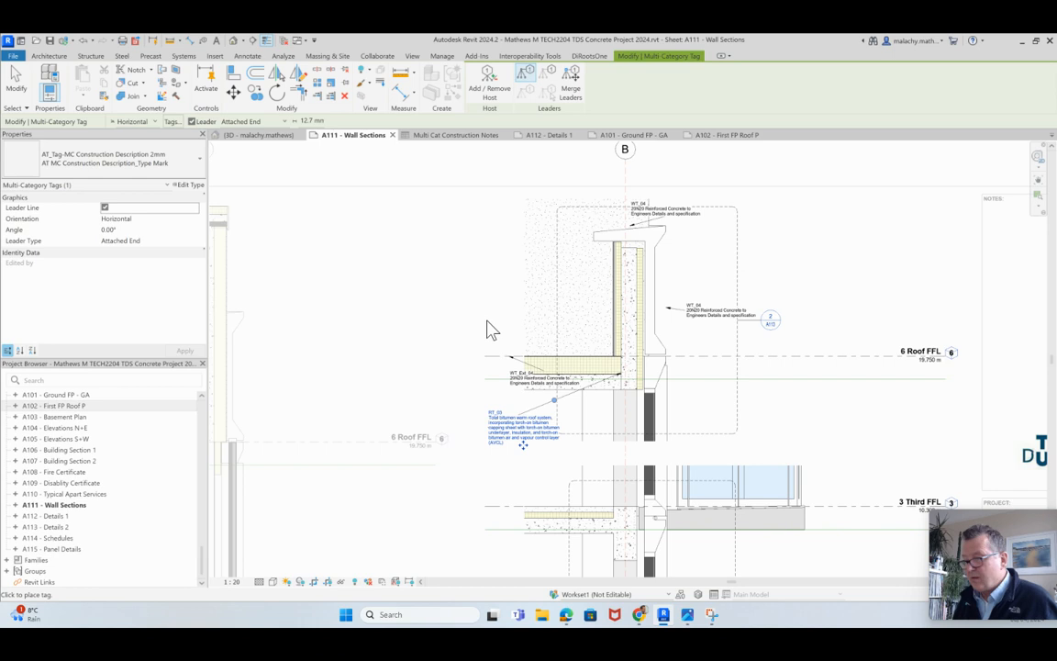
key("Escape")
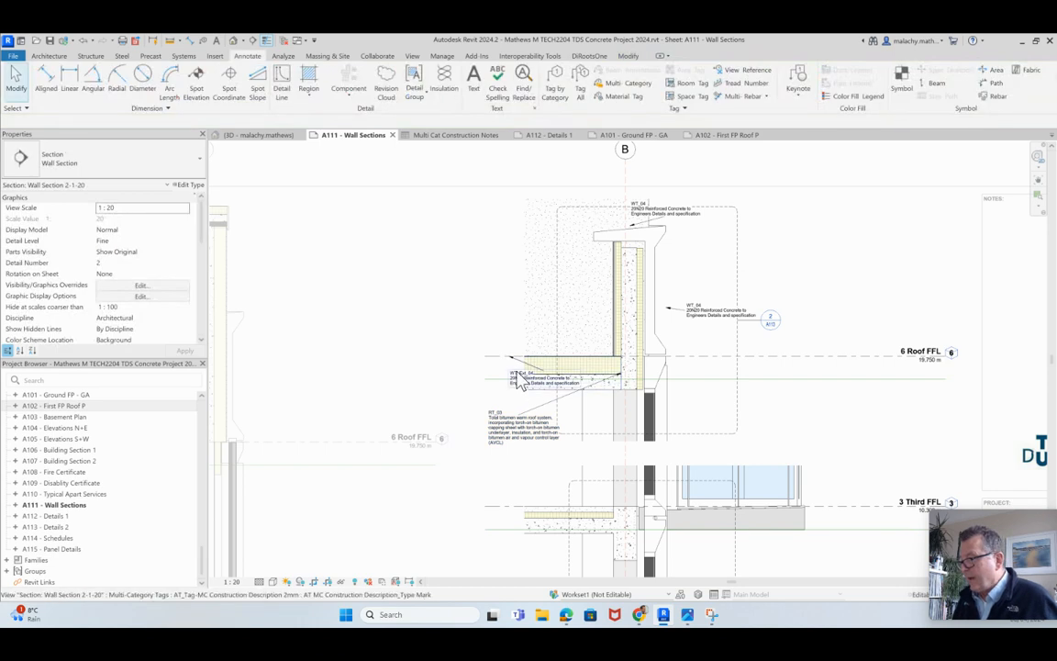
left_click(521, 375)
left_click_drag(543, 386, 518, 371)
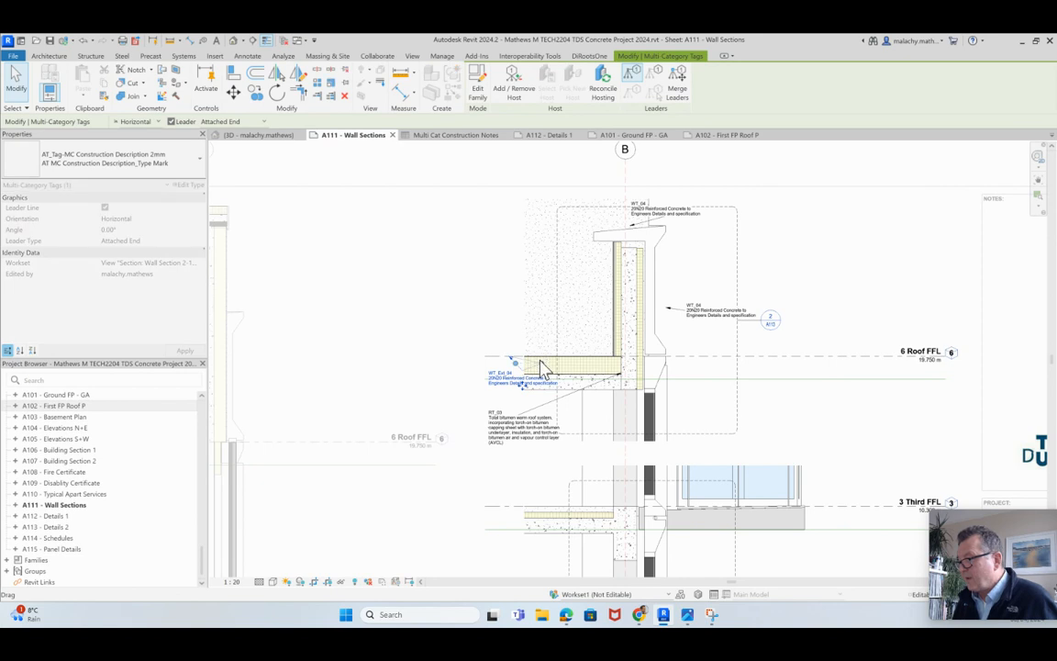
Step: Set the WT_Ext_04 tag's leader type to Free End and move its arrowhead further into the roof insulation
left_click(194, 243)
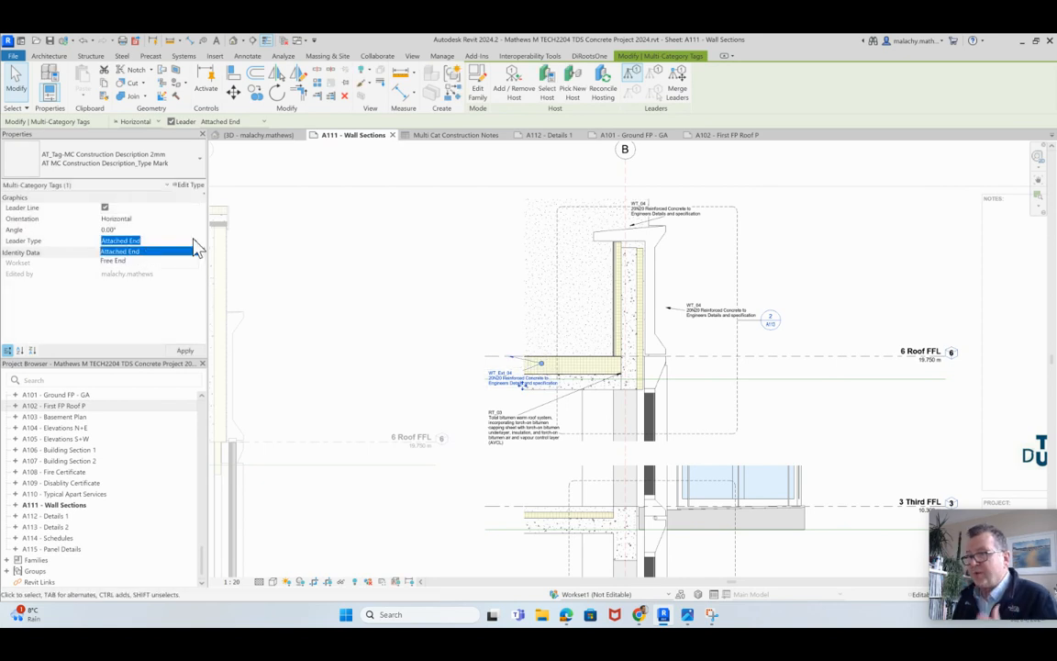
left_click(132, 265)
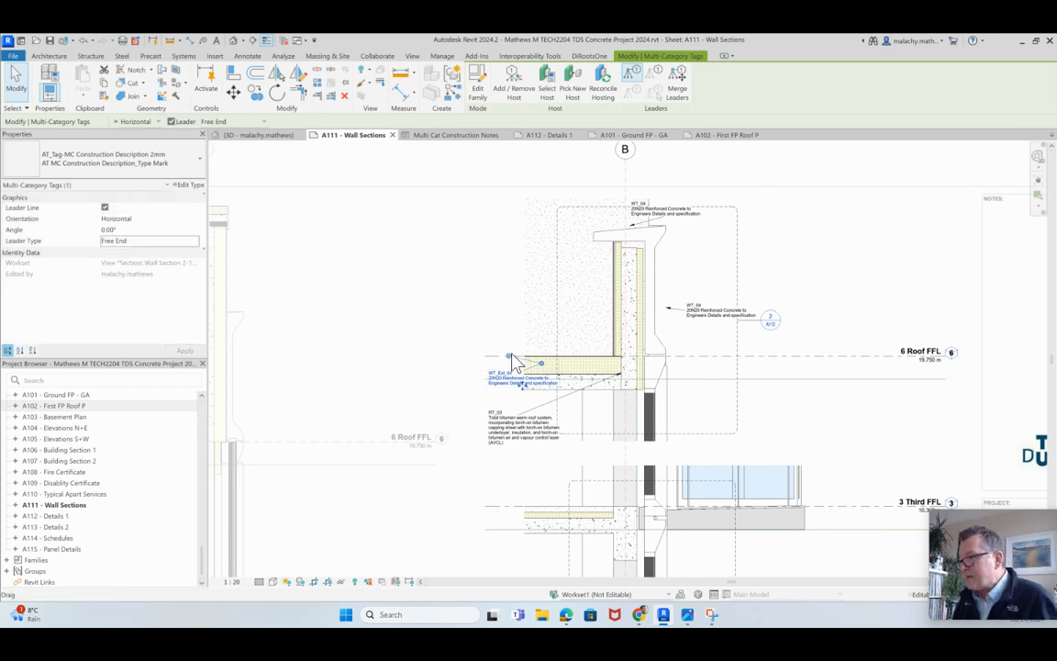
left_click(495, 312)
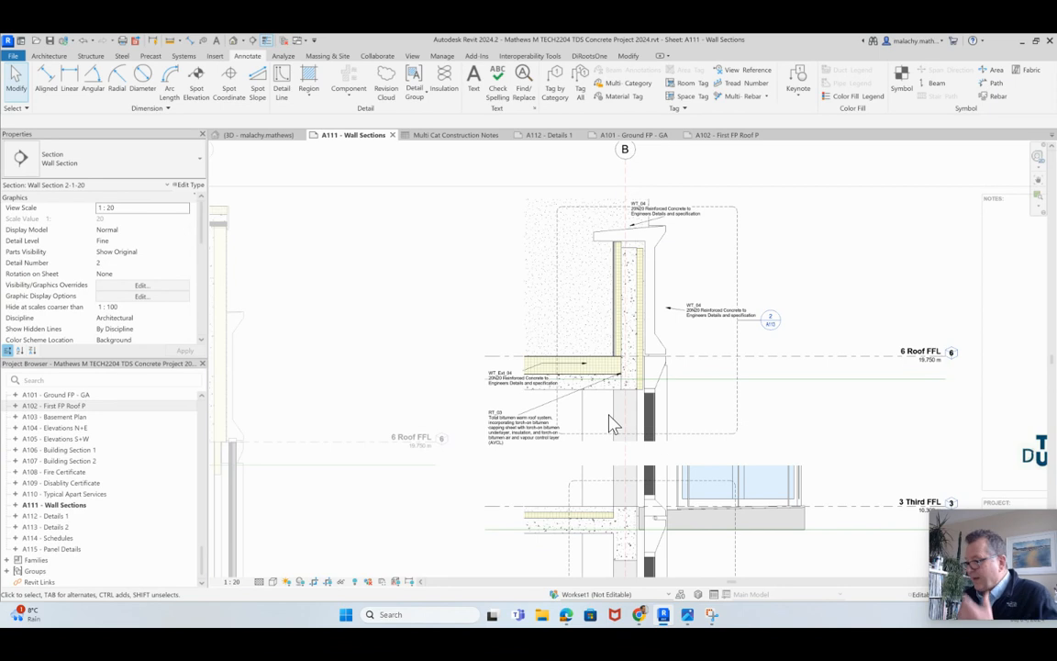
Step: Open sheet A112 - Details 1 and examine the material tags in Wall Detail 1-1-5
scroll(610, 420, "down", 1)
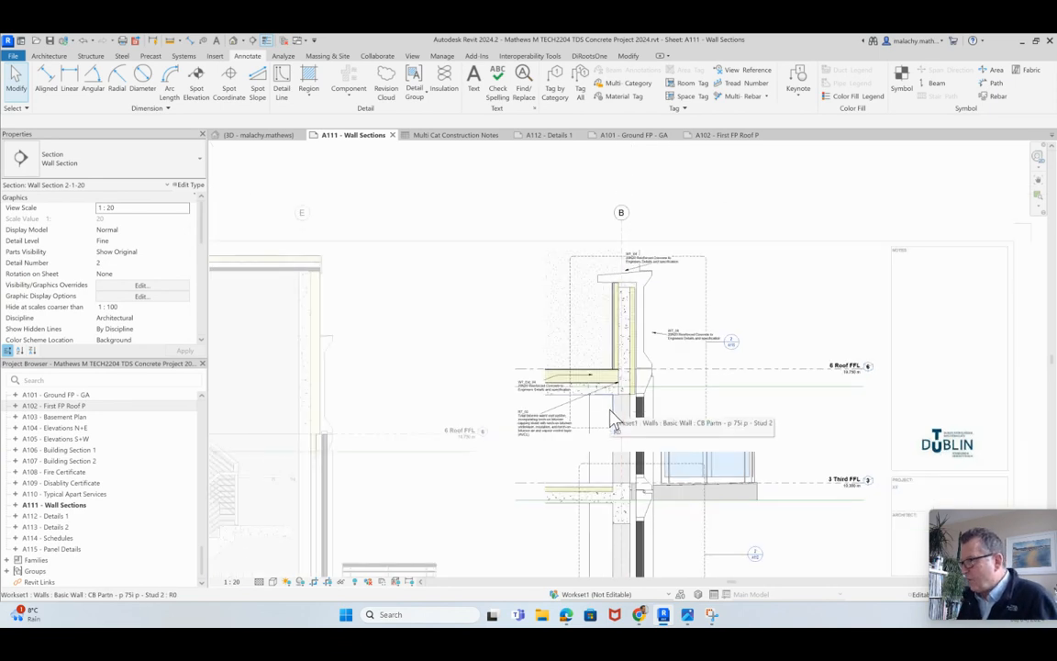
scroll(614, 417, "down", 1)
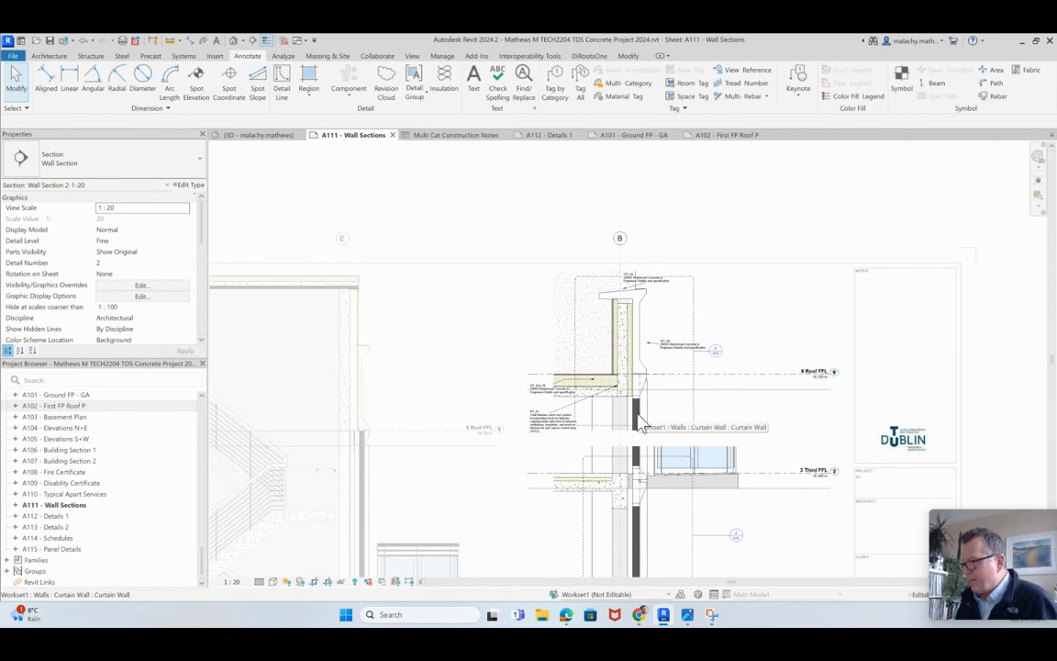
scroll(606, 404, "down", 4)
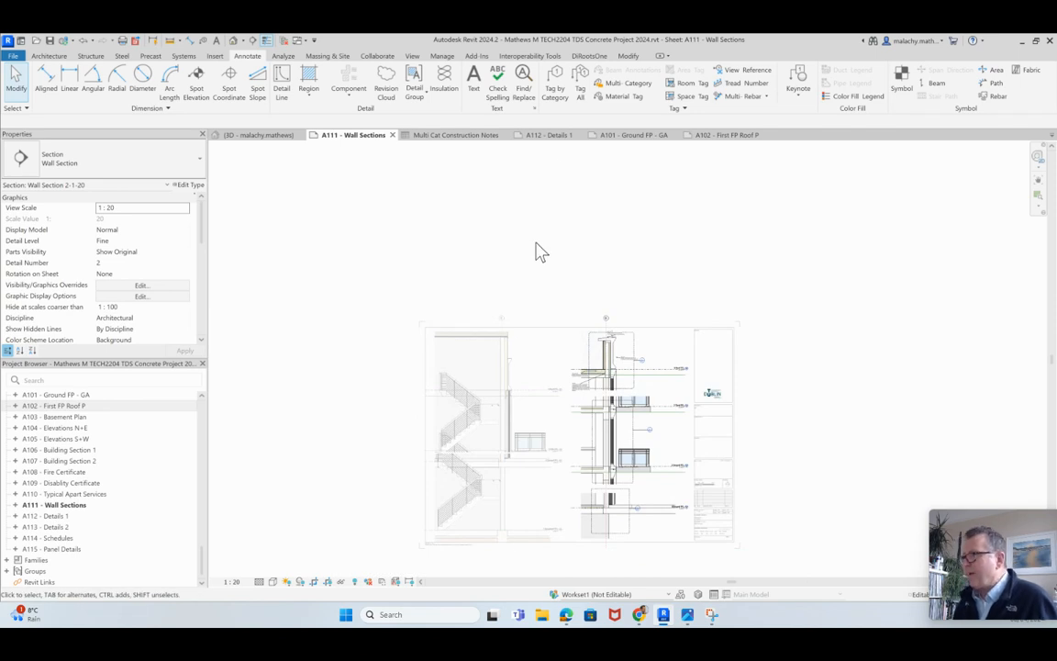
left_click(545, 136)
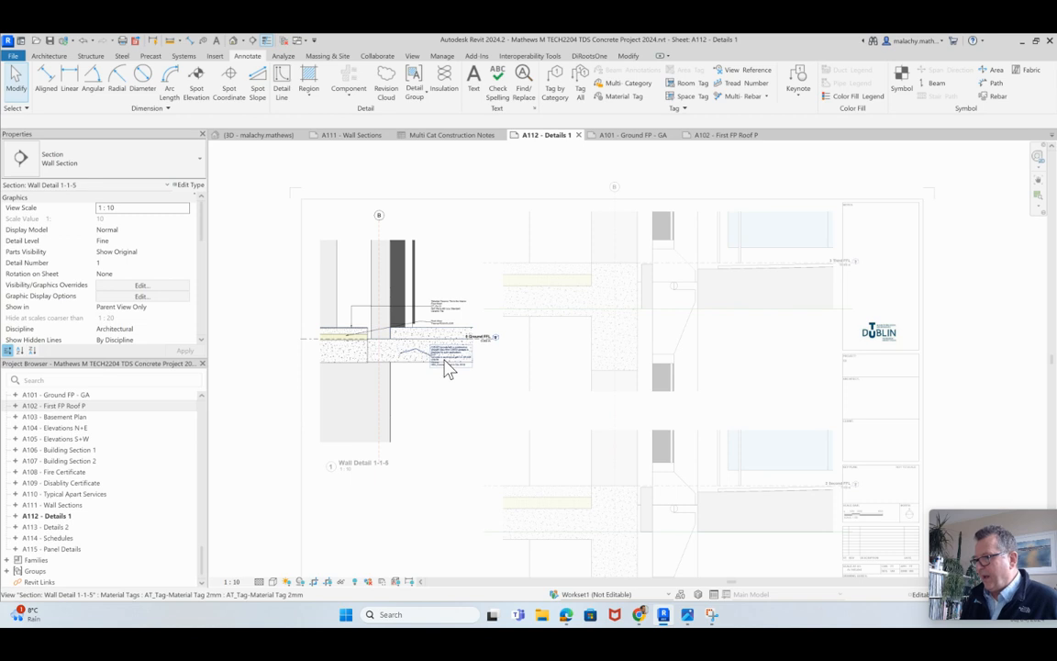
scroll(438, 362, "up", 3)
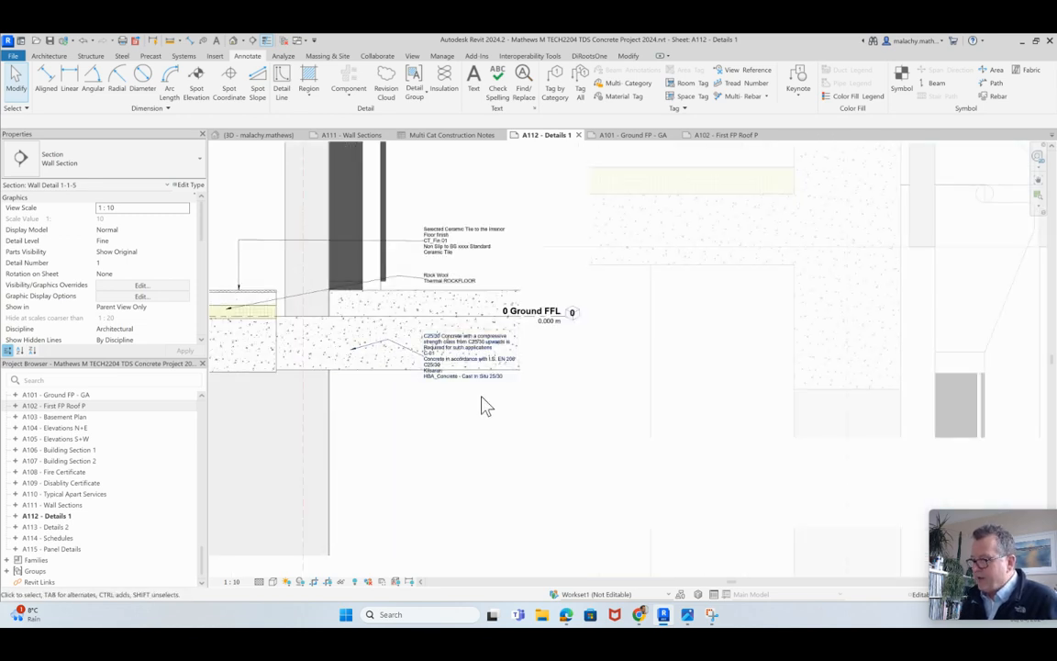
scroll(486, 407, "down", 1)
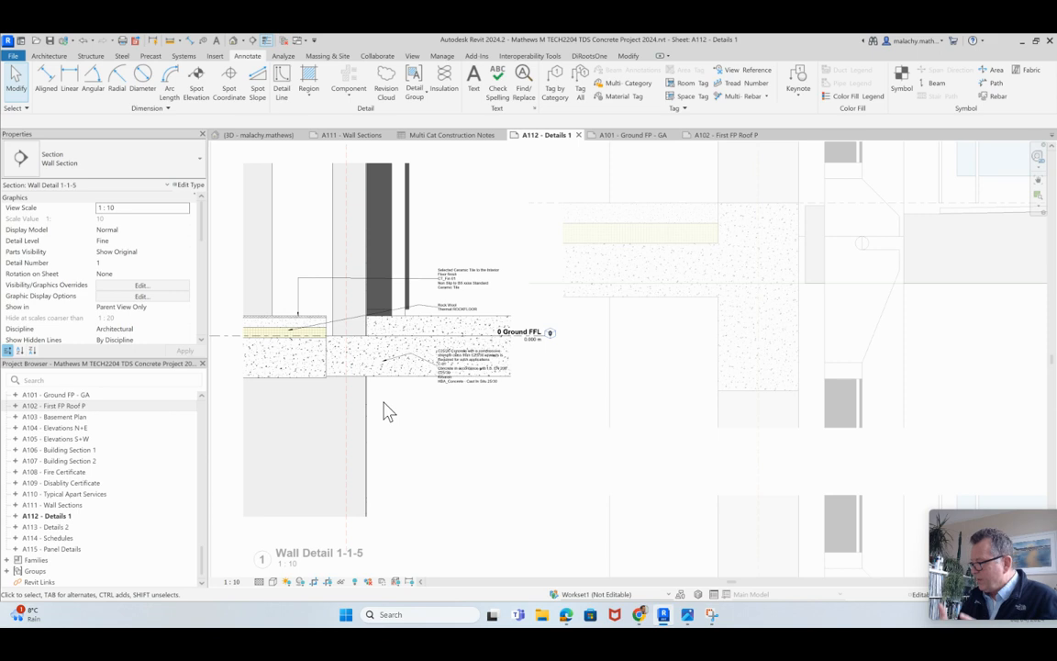
Step: Place an AT_Tag-Material Tag 2mm on the aluminium frame in Wall Detail 1-1-5 and straighten its leader elbow beside the text
left_click(629, 98)
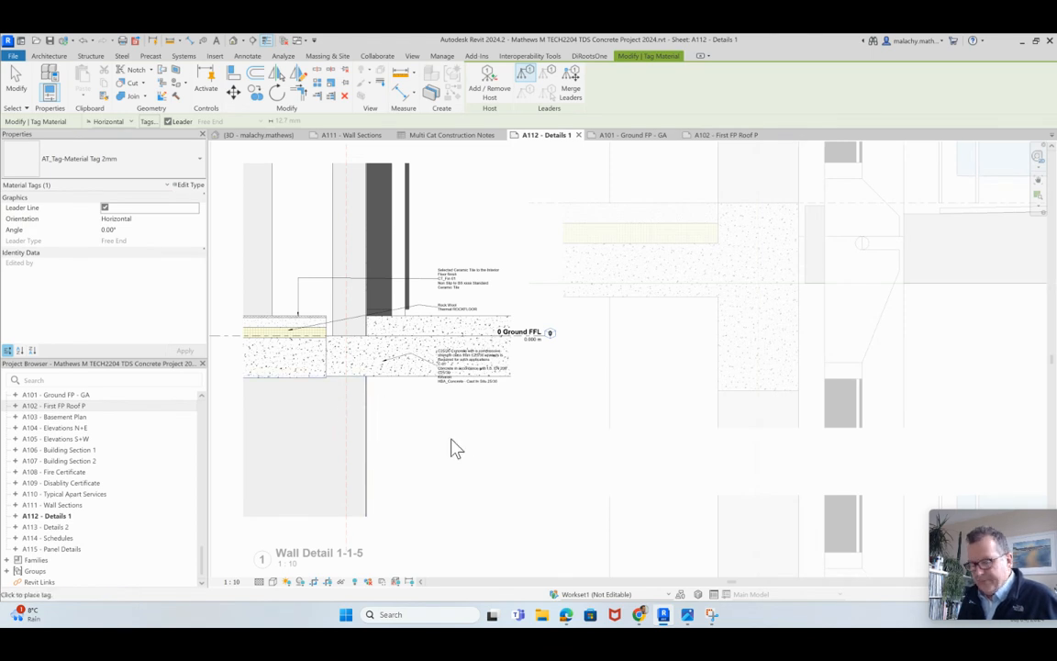
left_click(393, 229)
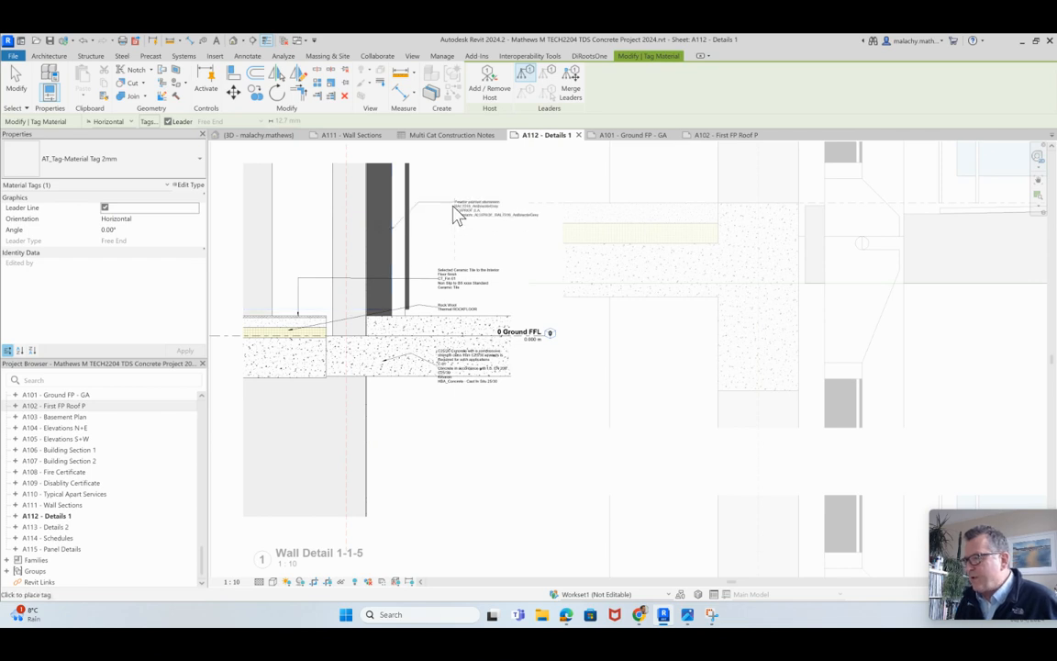
left_click(436, 211)
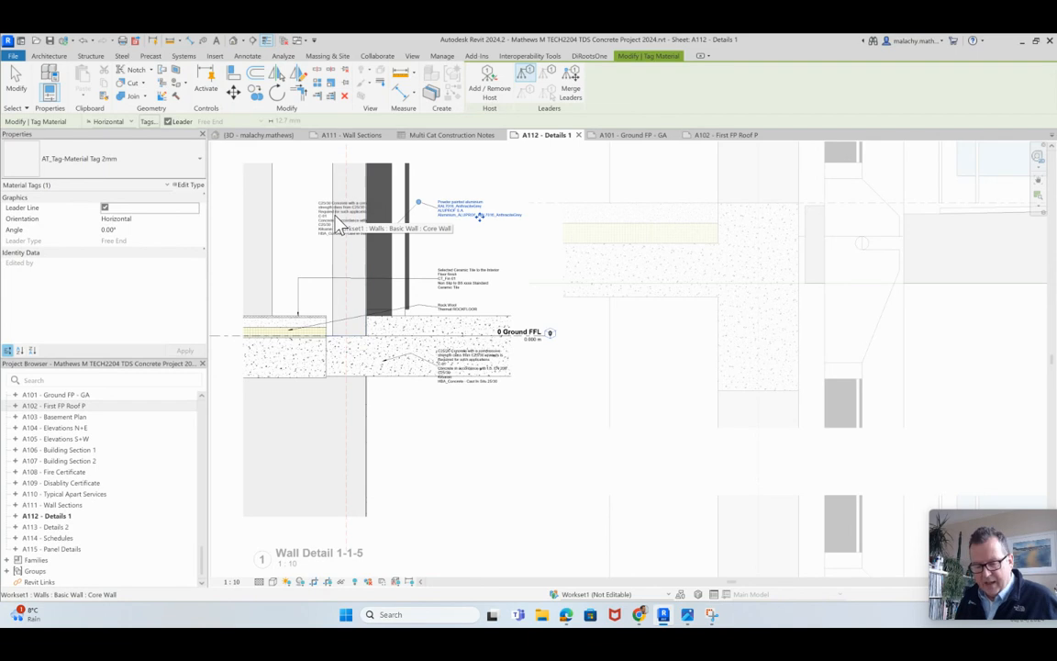
key("Escape")
key("Escape")
scroll(463, 243, "up", 2)
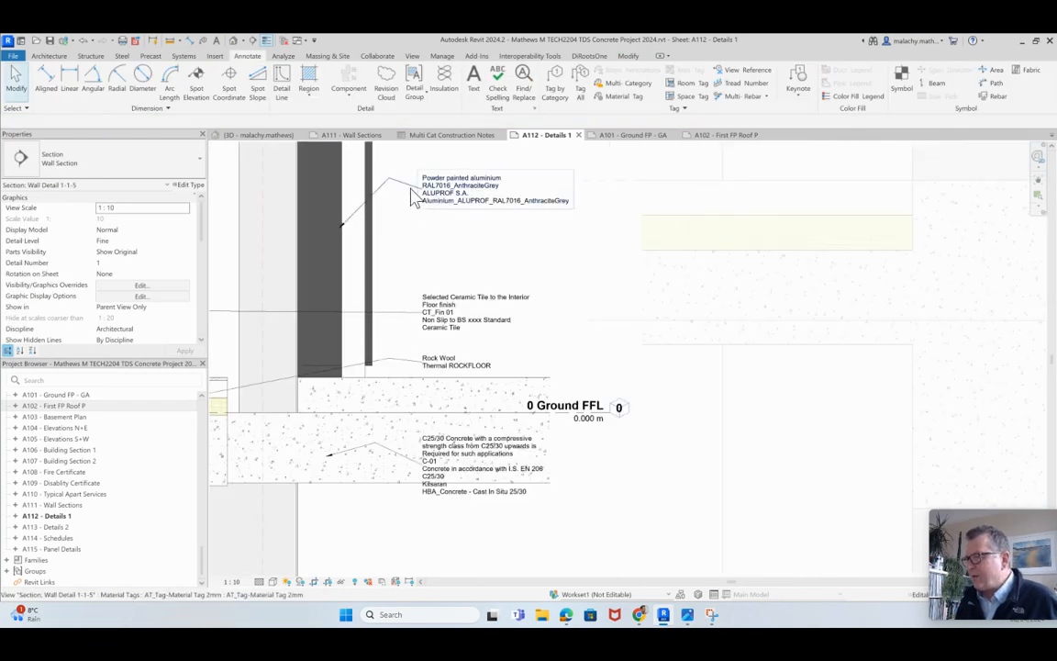
left_click(406, 184)
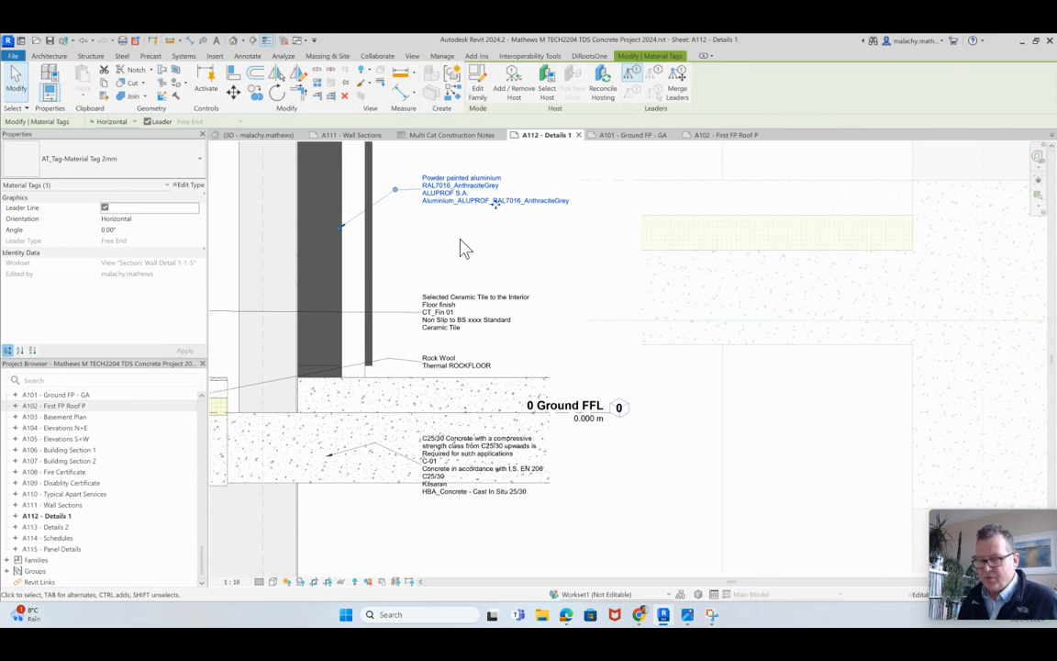
key("Escape")
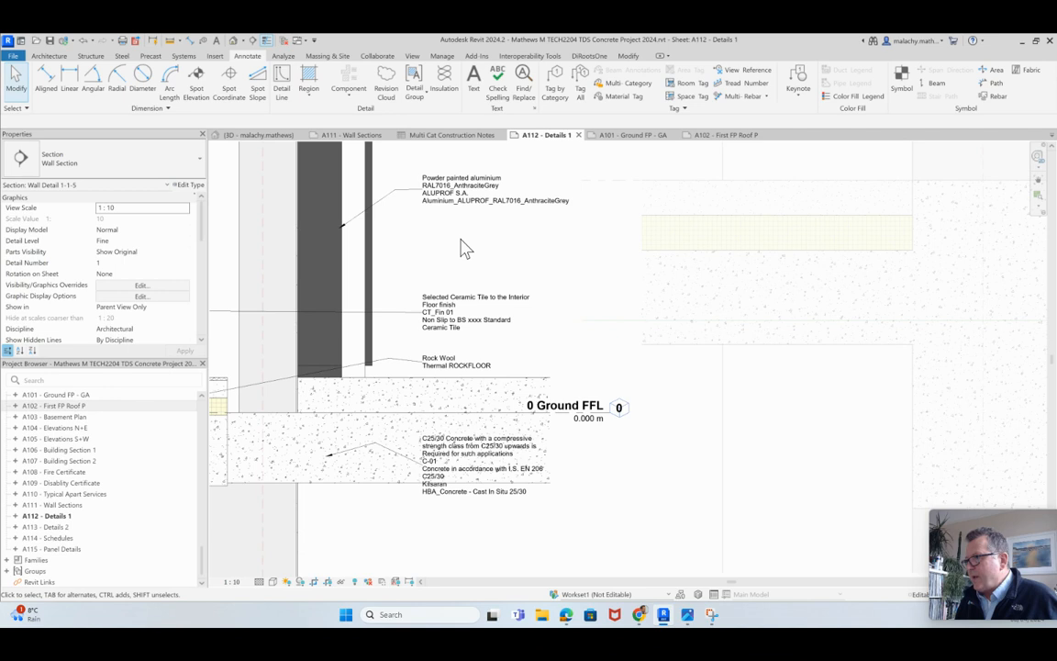
Step: Open the AT_Tag-Material Tag 2mm family, review the parameters combined in its label, and close it without saving
double_click(475, 459)
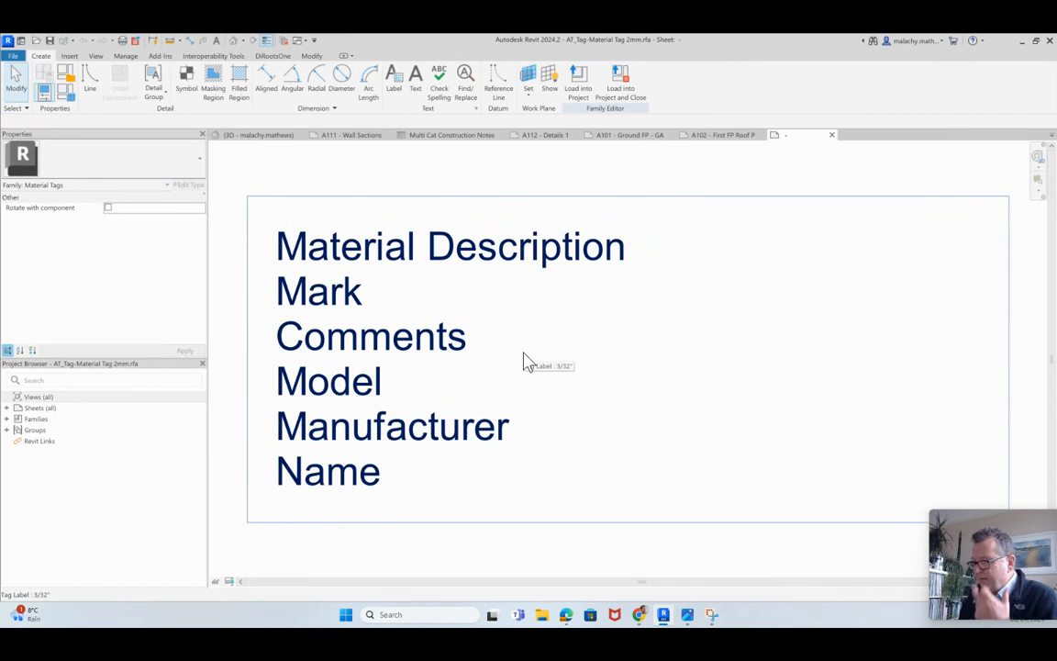
left_click(475, 347)
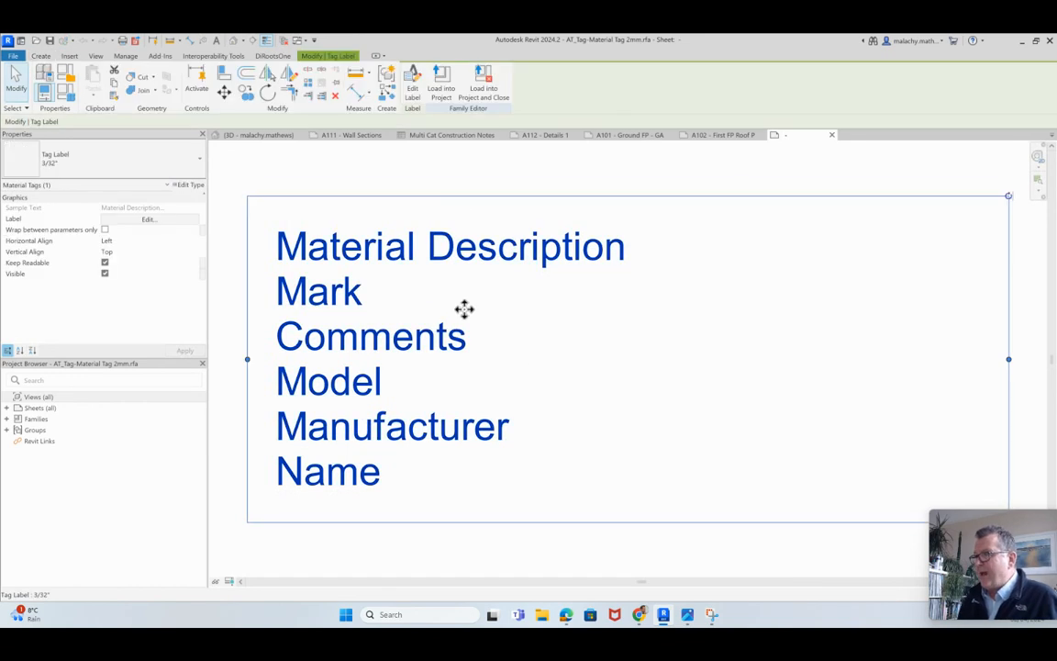
left_click(413, 92)
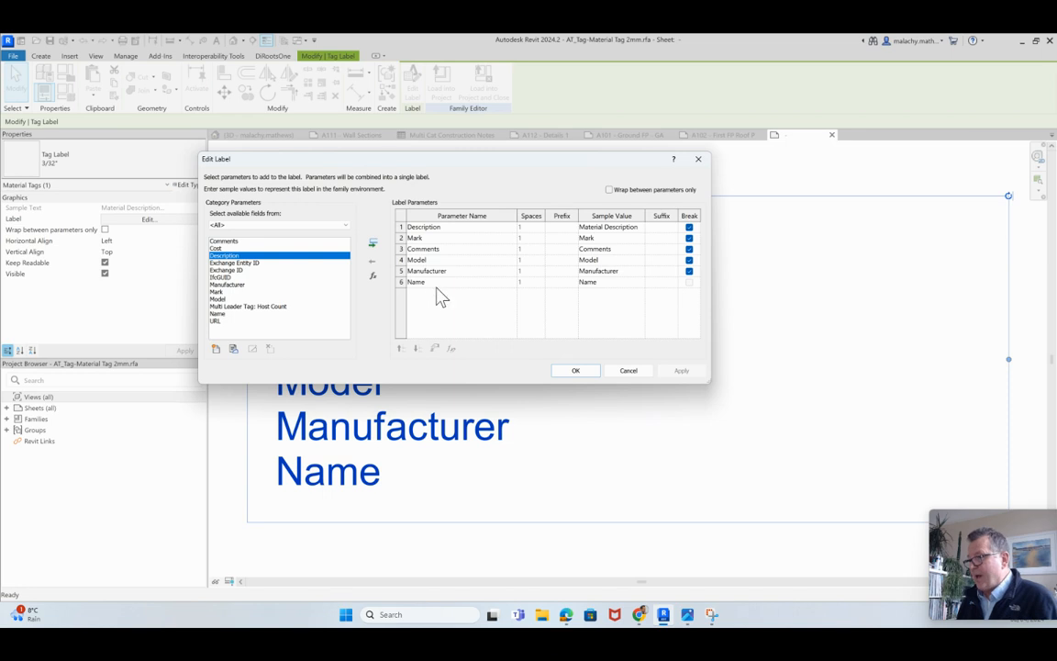
left_click(570, 371)
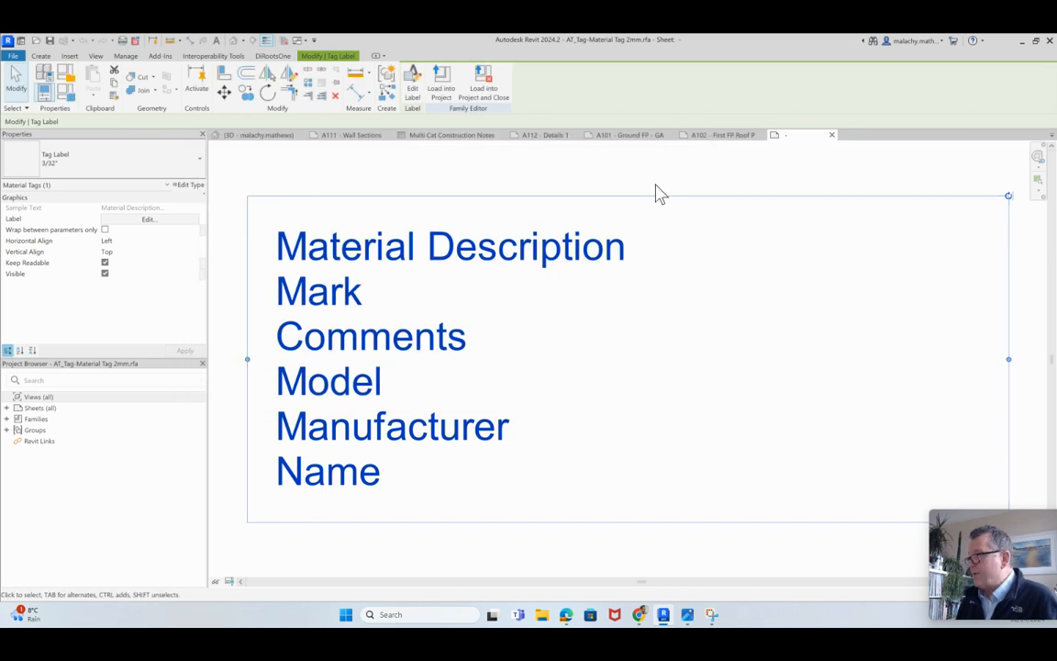
left_click(831, 134)
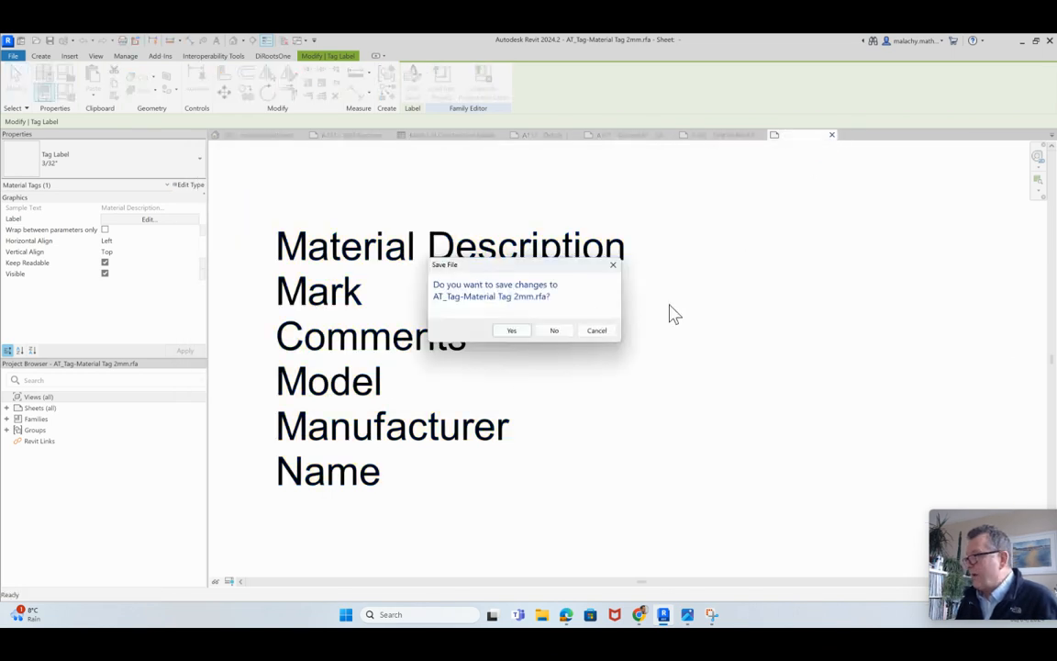
left_click(554, 330)
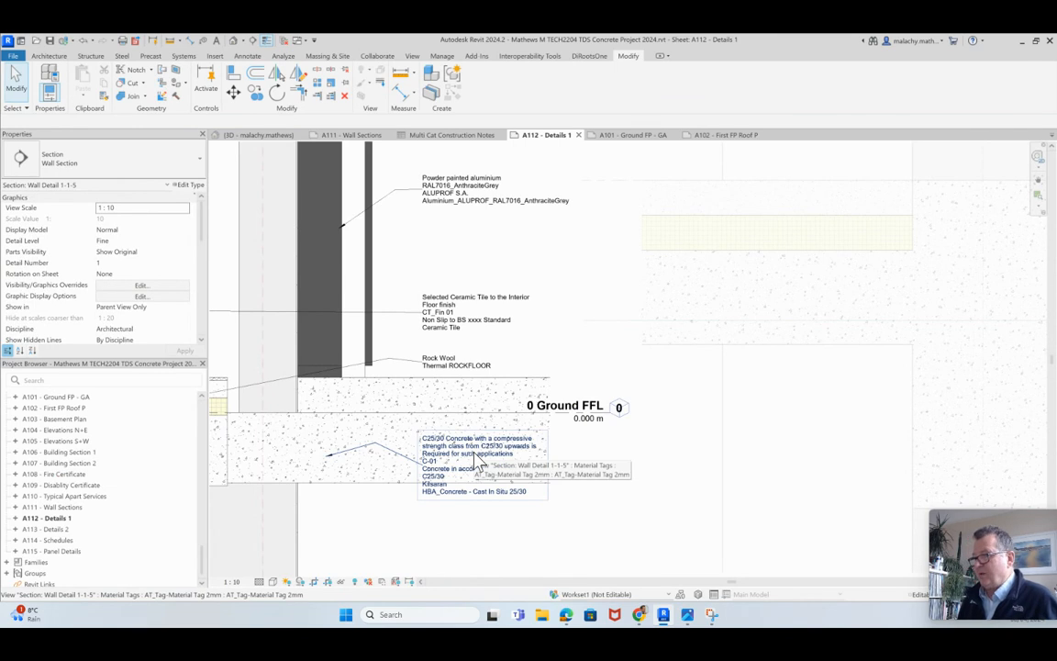
Step: Open the material of Ground Floor Slab 2's structure layer and examine its identity data
left_click(309, 463)
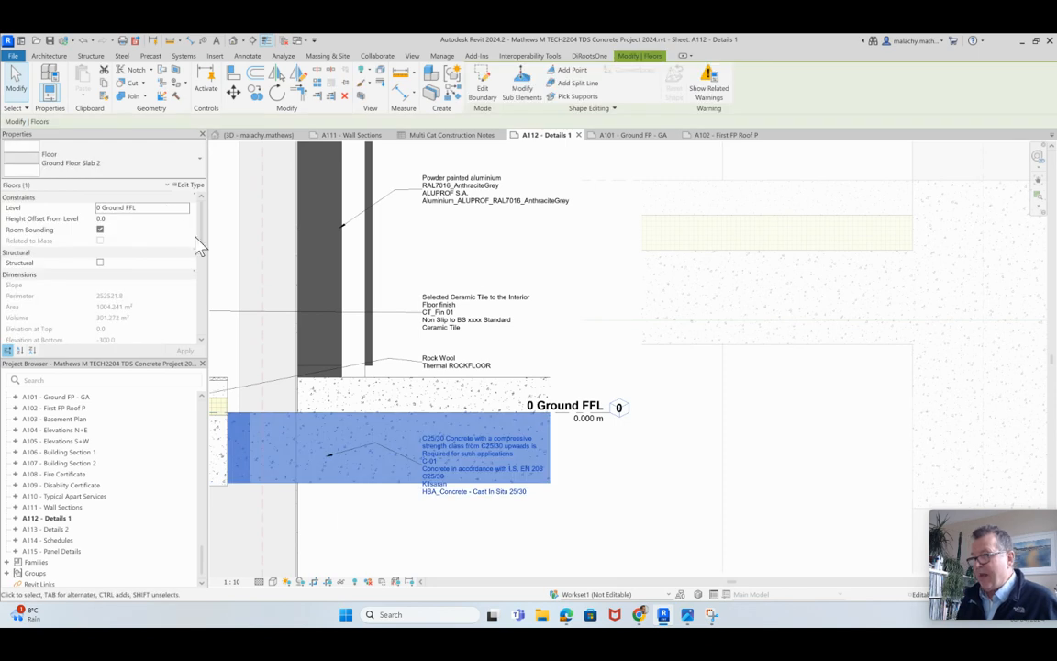
left_click(189, 186)
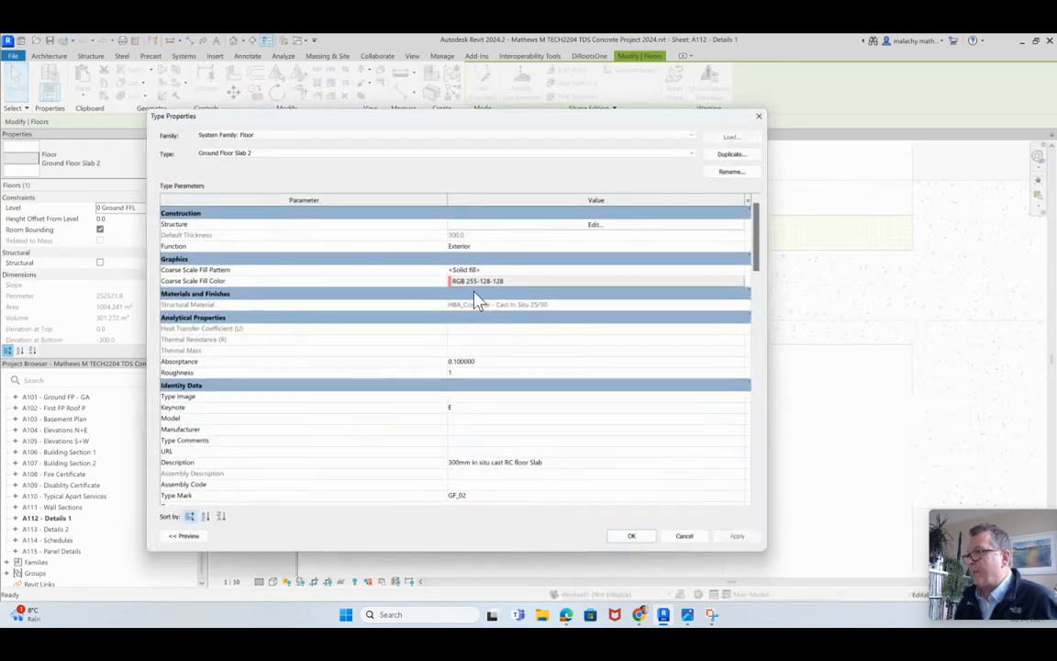
left_click(562, 227)
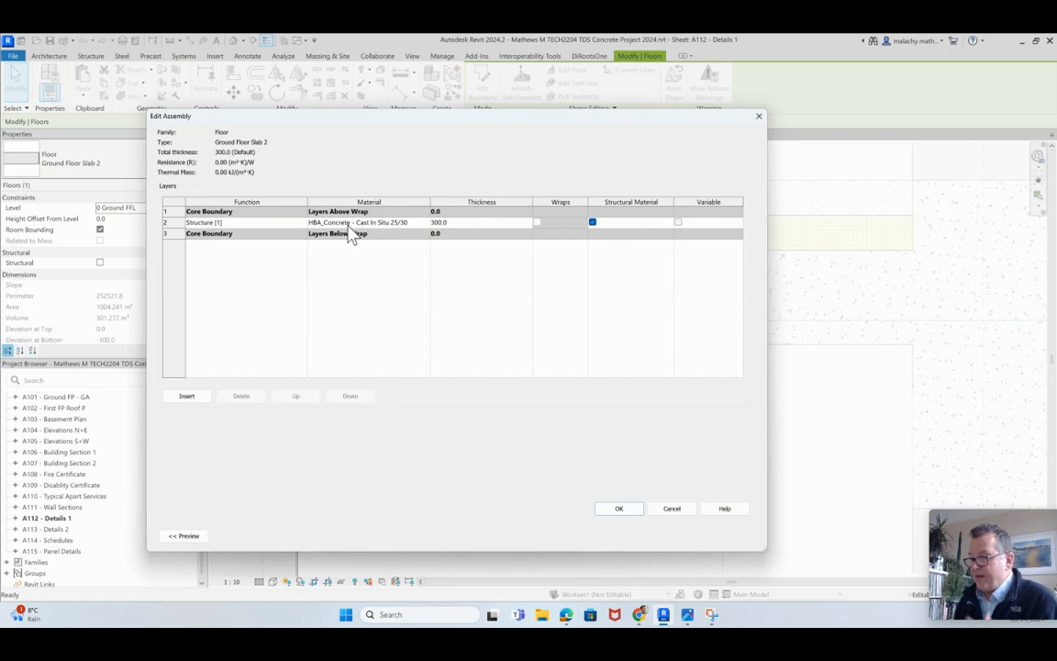
left_click(427, 223)
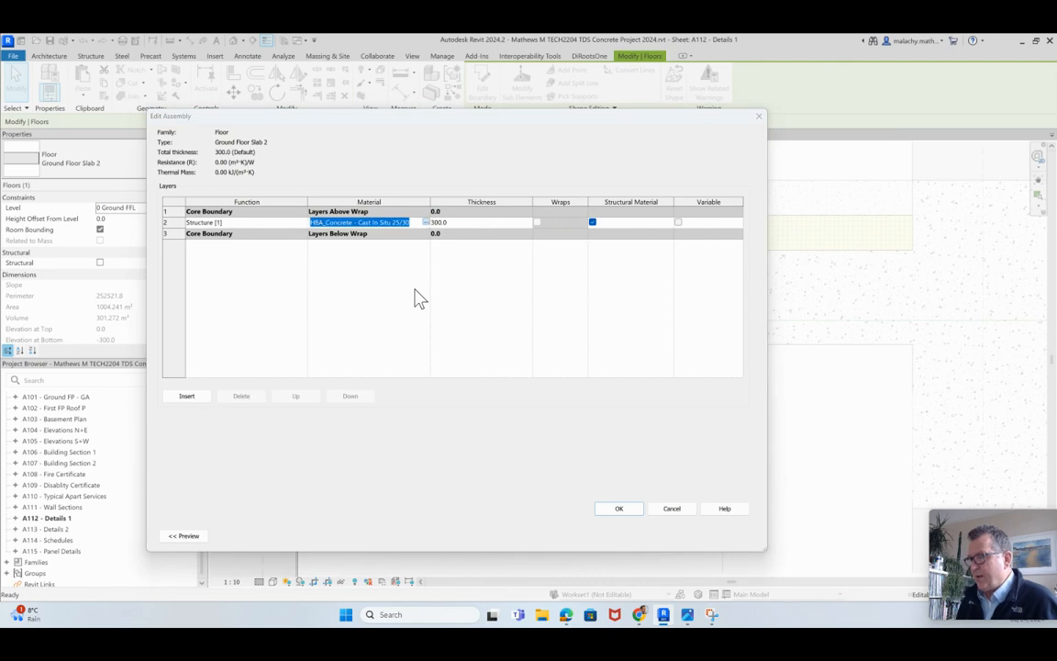
scroll(417, 296, "down", 1)
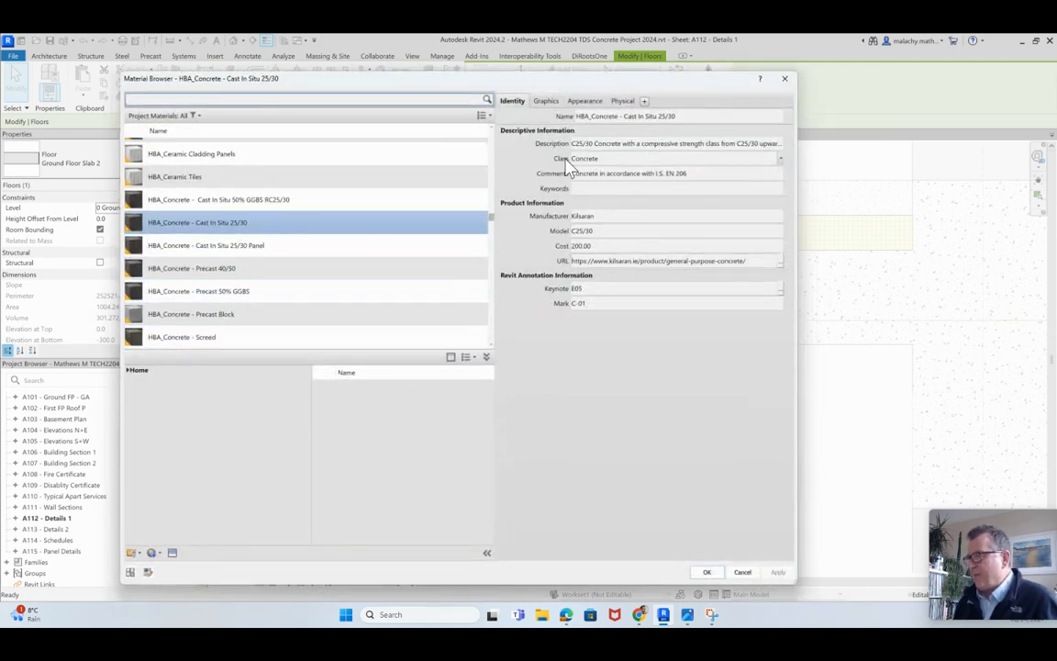
Step: Examine the Cement Board material's identity data and its available classes, keeping the class as Concrete
scroll(385, 177, "up", 1)
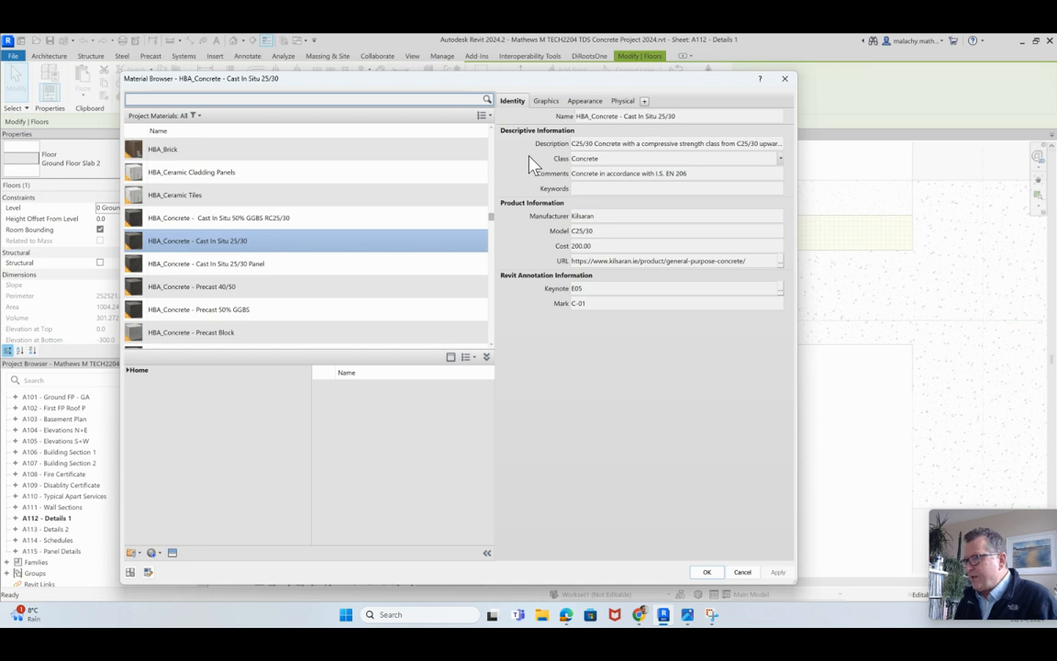
scroll(312, 246, "up", 5)
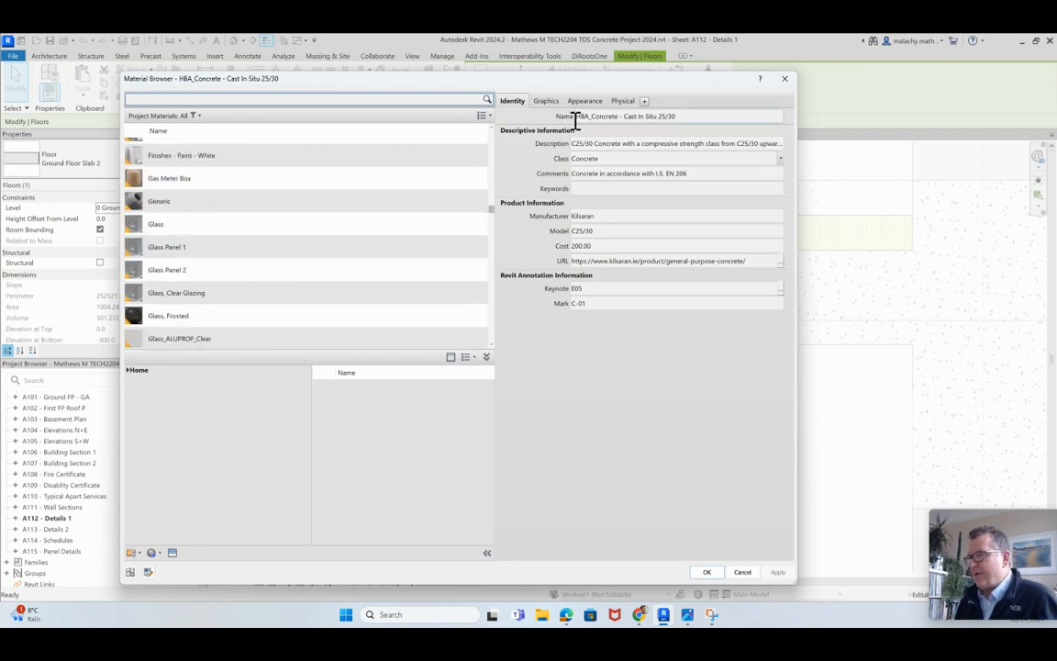
scroll(309, 275, "up", 9)
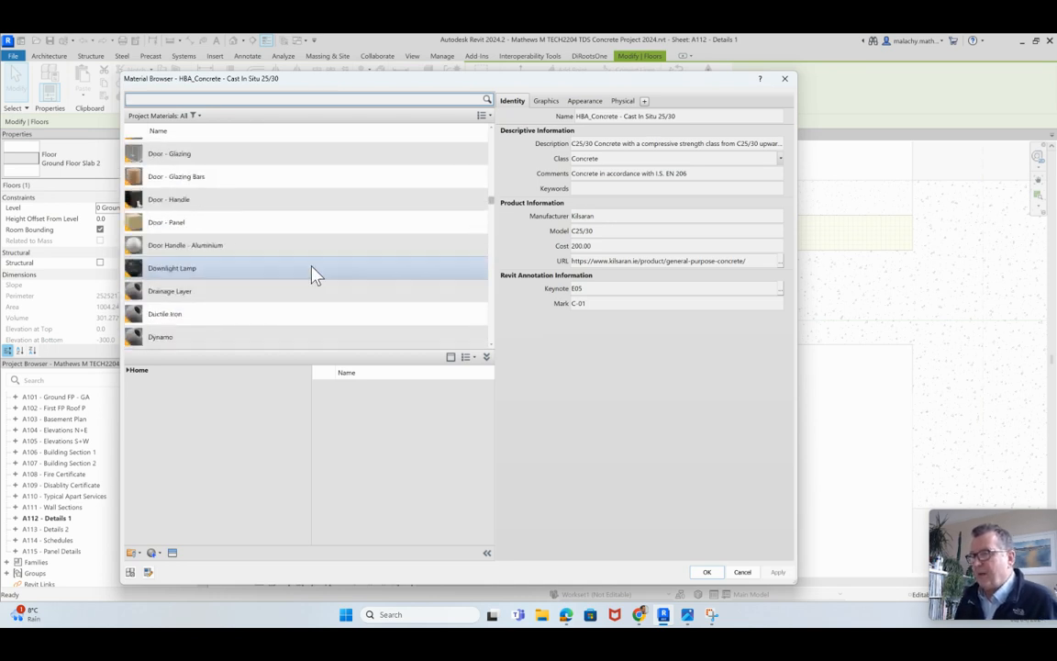
scroll(312, 272, "up", 9)
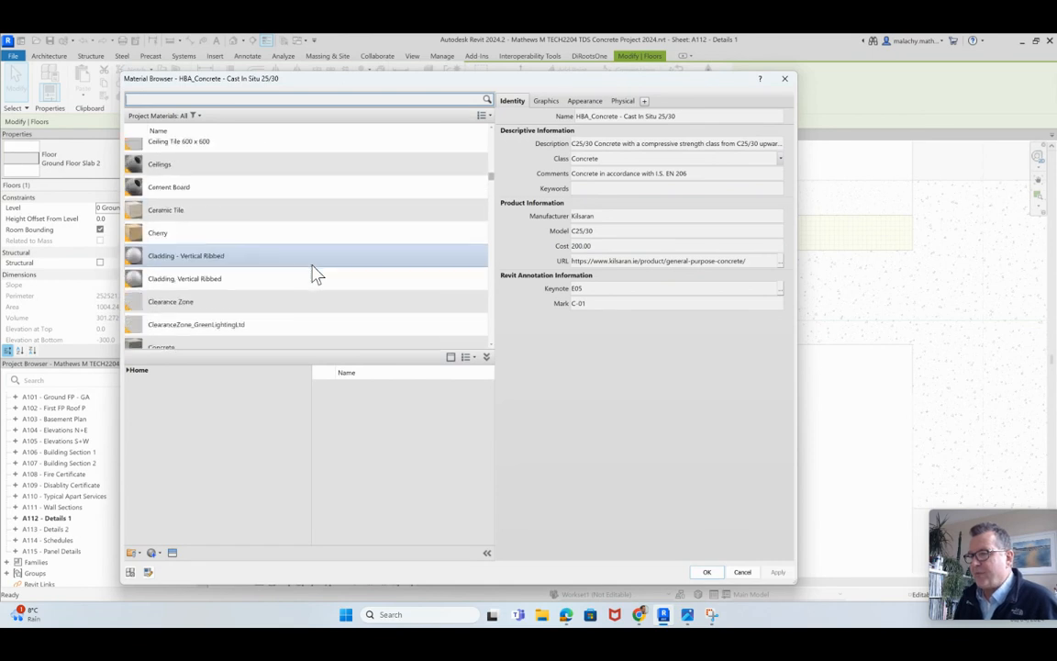
left_click(203, 189)
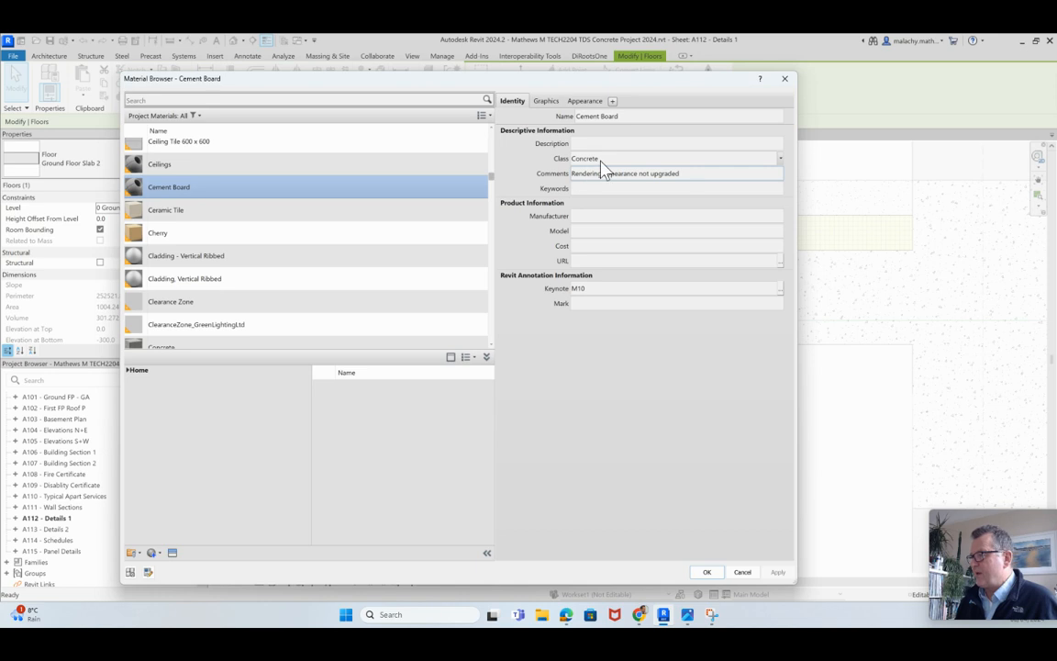
left_click(781, 159)
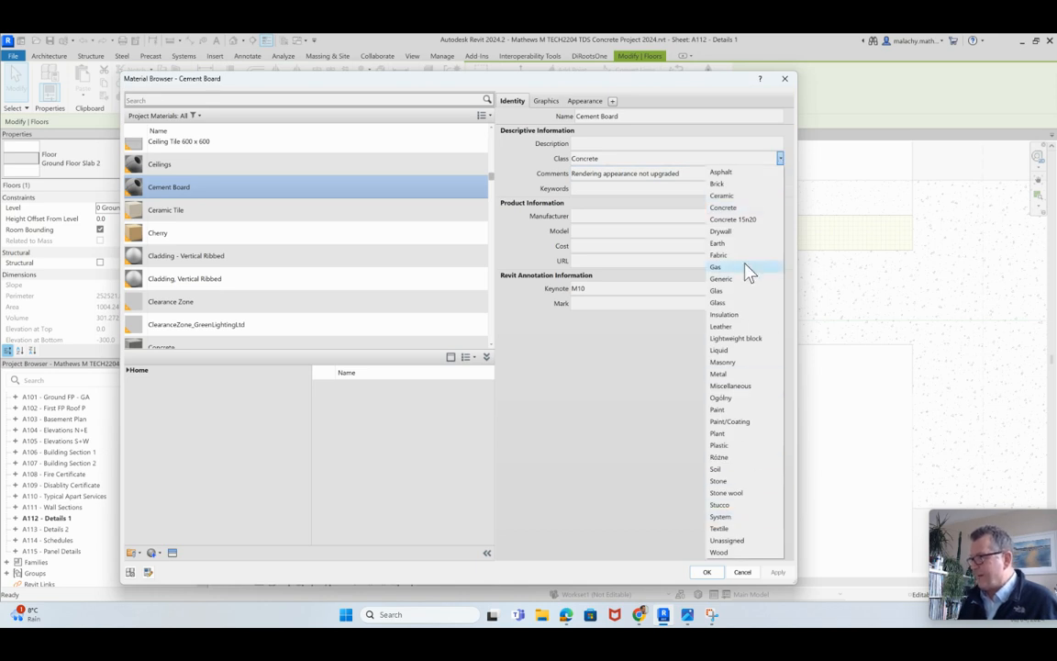
left_click(733, 211)
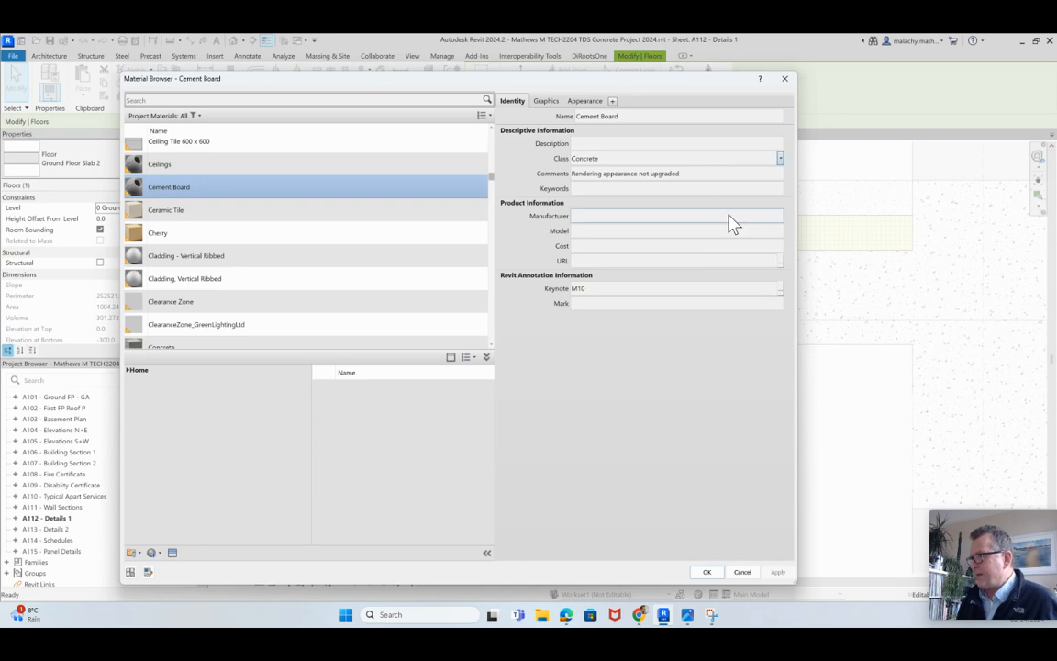
Step: Examine the identity data of the Cladding - Vertical Ribbed material and of HBA_Concrete - Cast In Situ 25/30
left_click(211, 259)
left_click(585, 159)
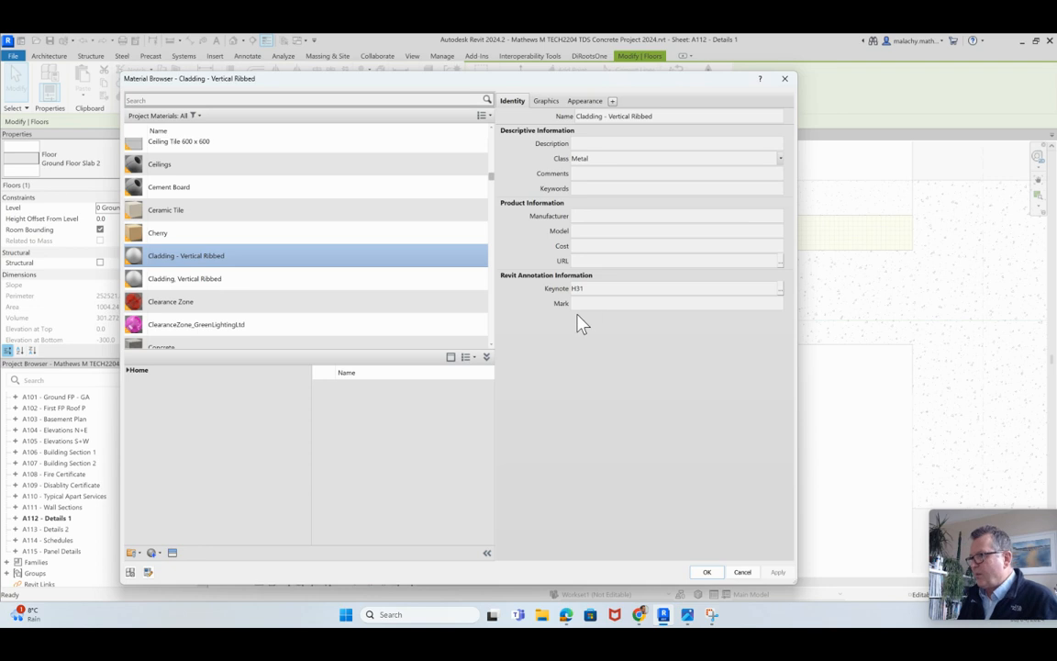
scroll(259, 260, "down", 1)
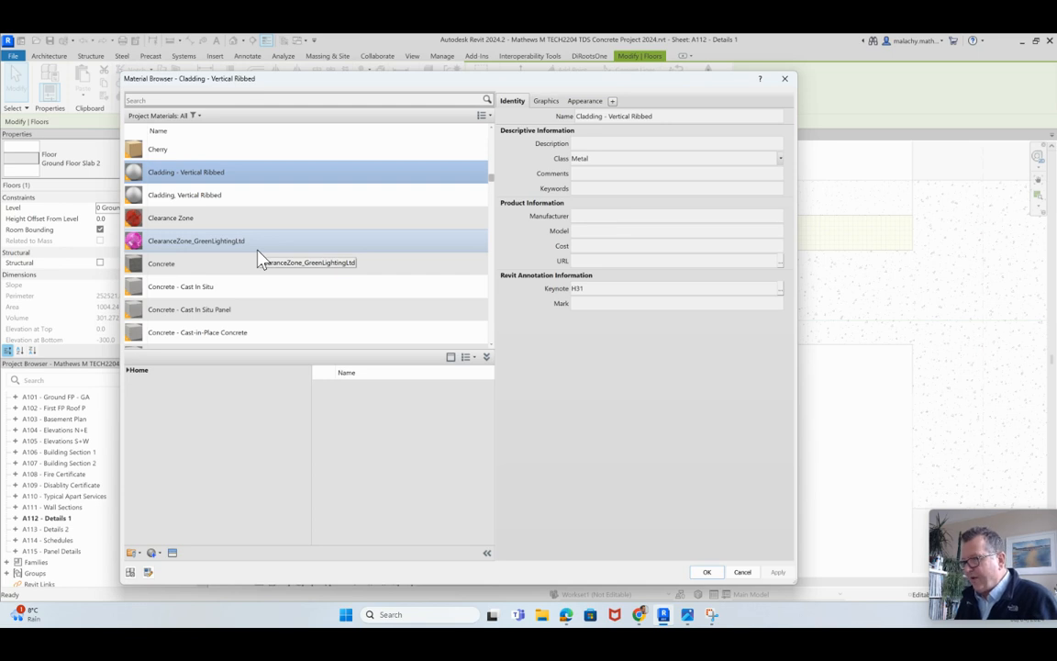
scroll(259, 259, "down", 1)
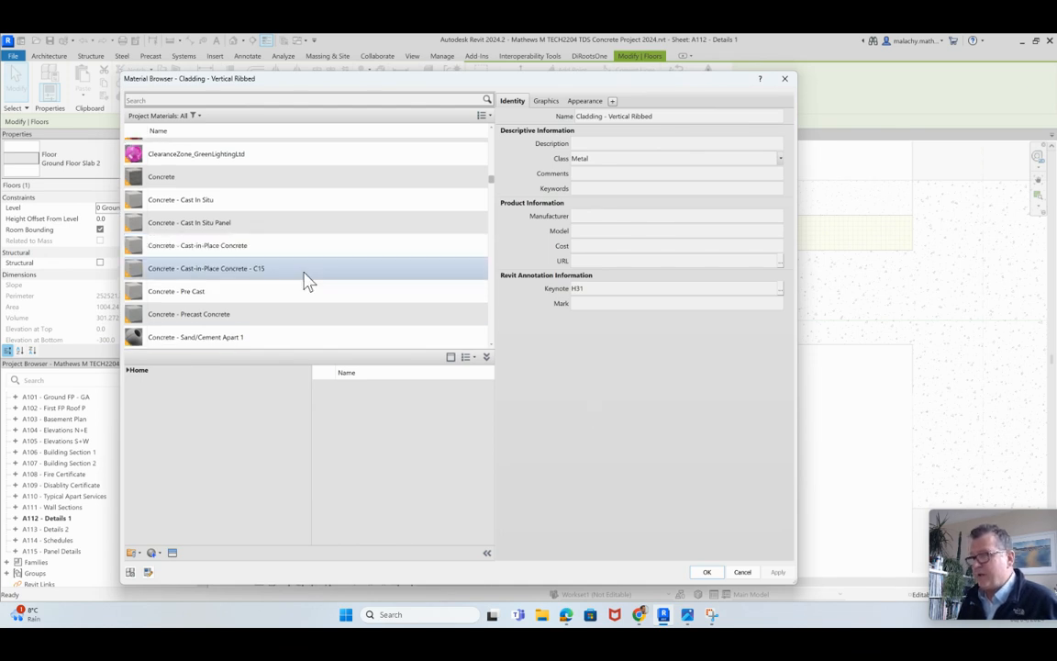
scroll(296, 260, "down", 3)
scroll(296, 263, "down", 15)
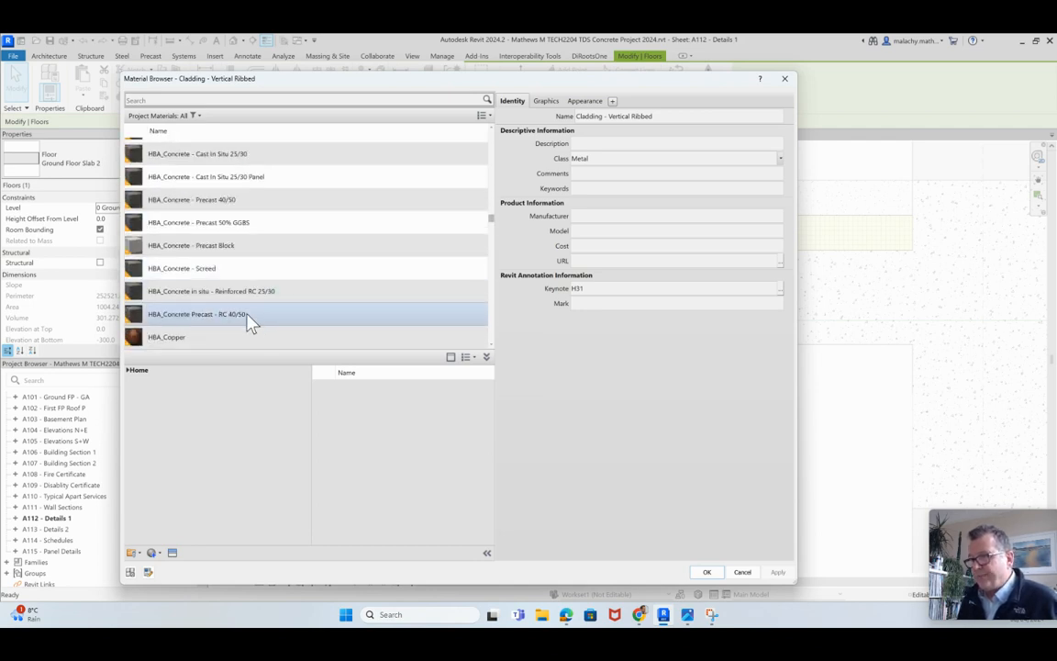
left_click(246, 156)
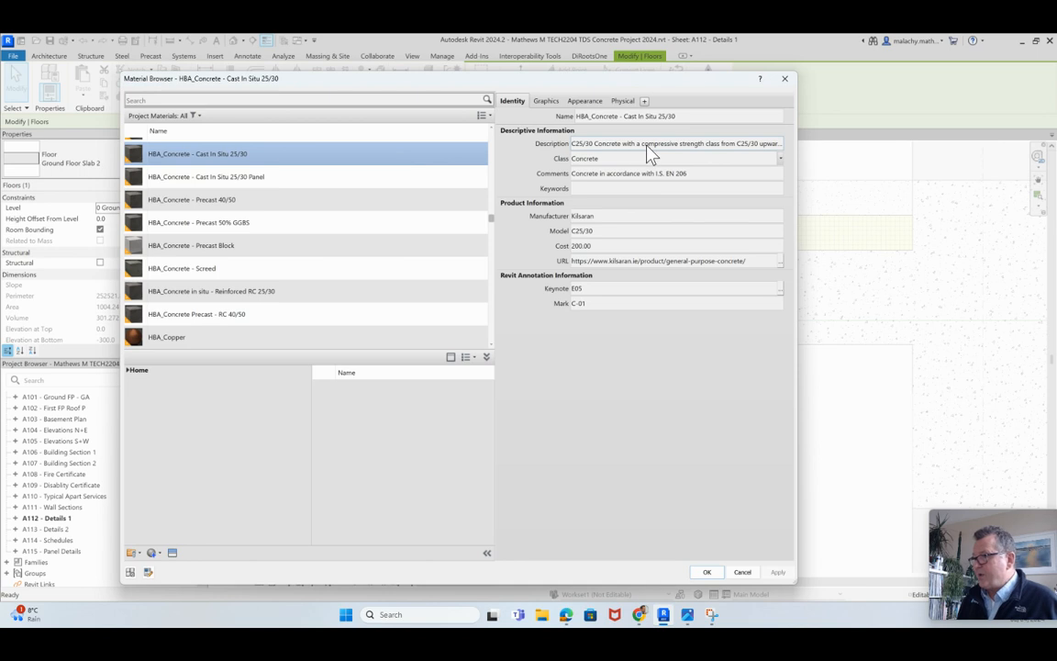
left_click(262, 141)
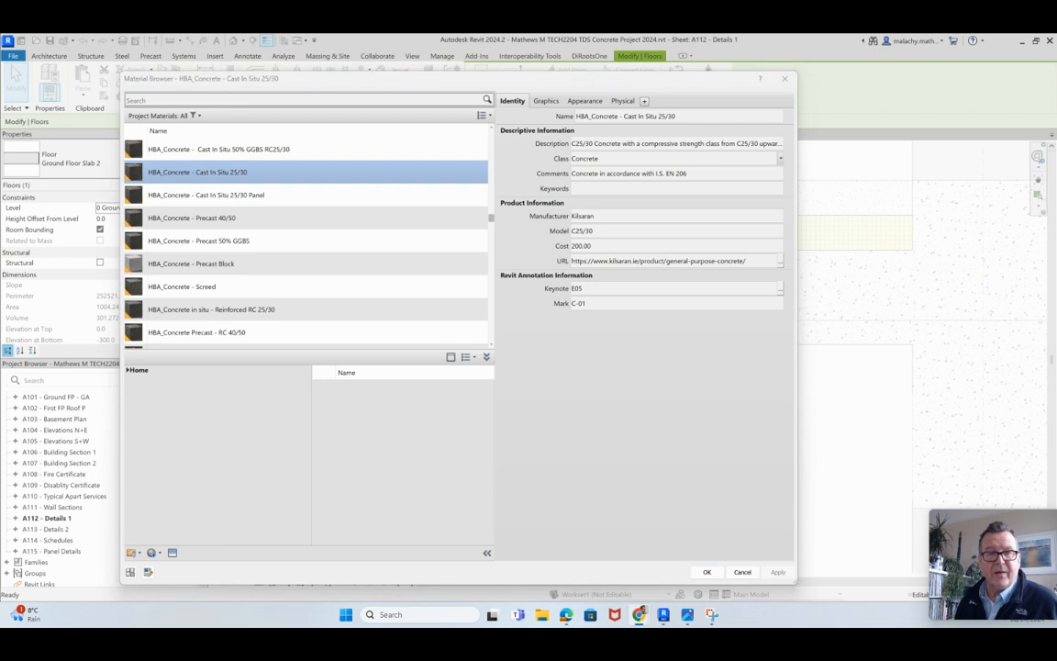
Step: Switch to Chrome, read the description on Kilsaran's General Purpose Concrete product page, and return to Revit's material data
left_click_drag(2, 206, 371, 122)
left_click_drag(288, 129, 635, 134)
scroll(500, 280, "down", 1)
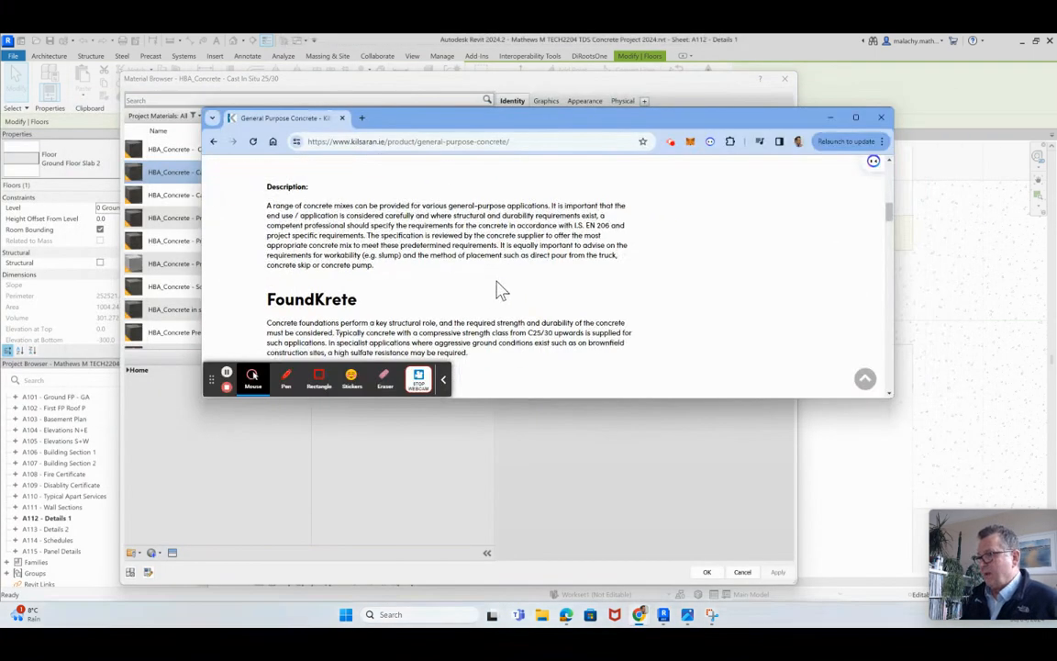
left_click_drag(486, 398, 481, 550)
scroll(474, 399, "up", 3)
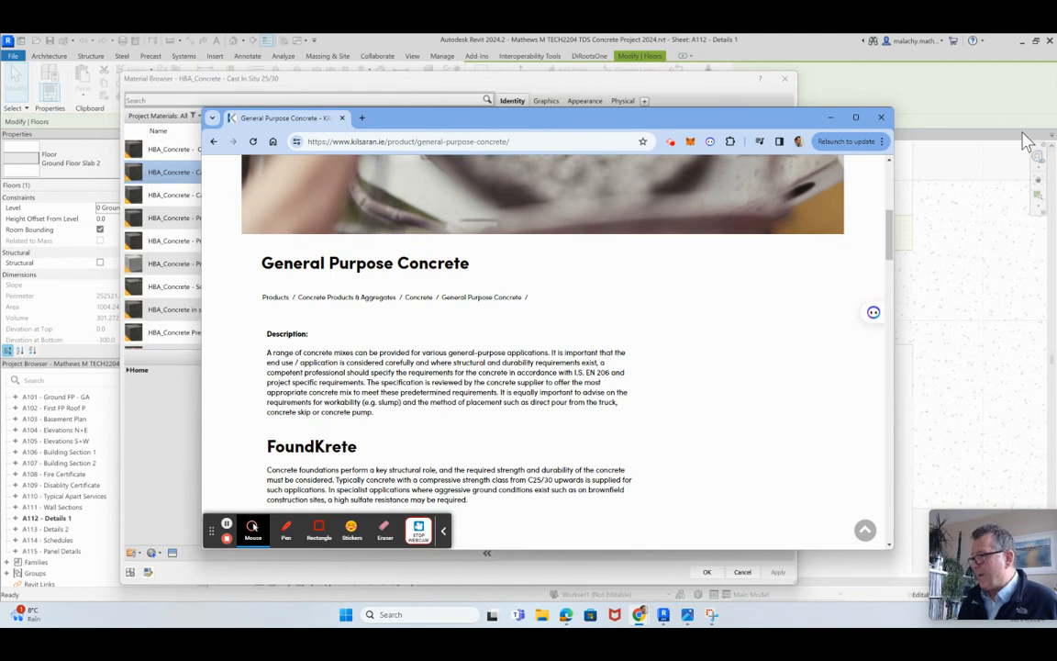
left_click(831, 119)
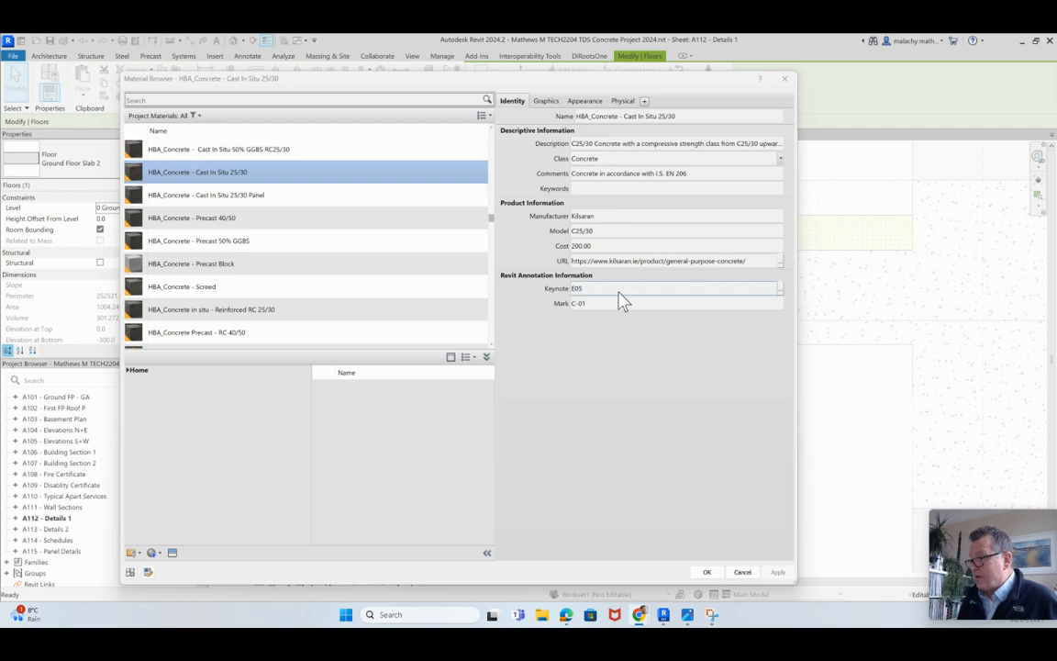
Step: Confirm HBA_Concrete - Cast In Situ 25/30 as the material of Ground Floor Slab 2's structure layer and close the floor's type properties
left_click(708, 573)
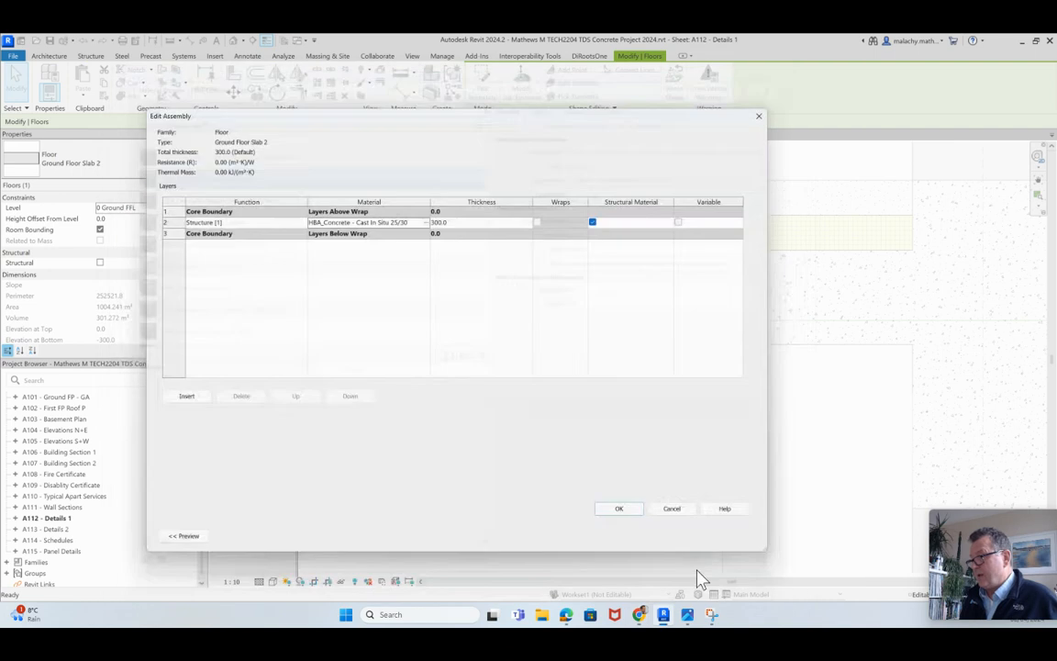
left_click(615, 508)
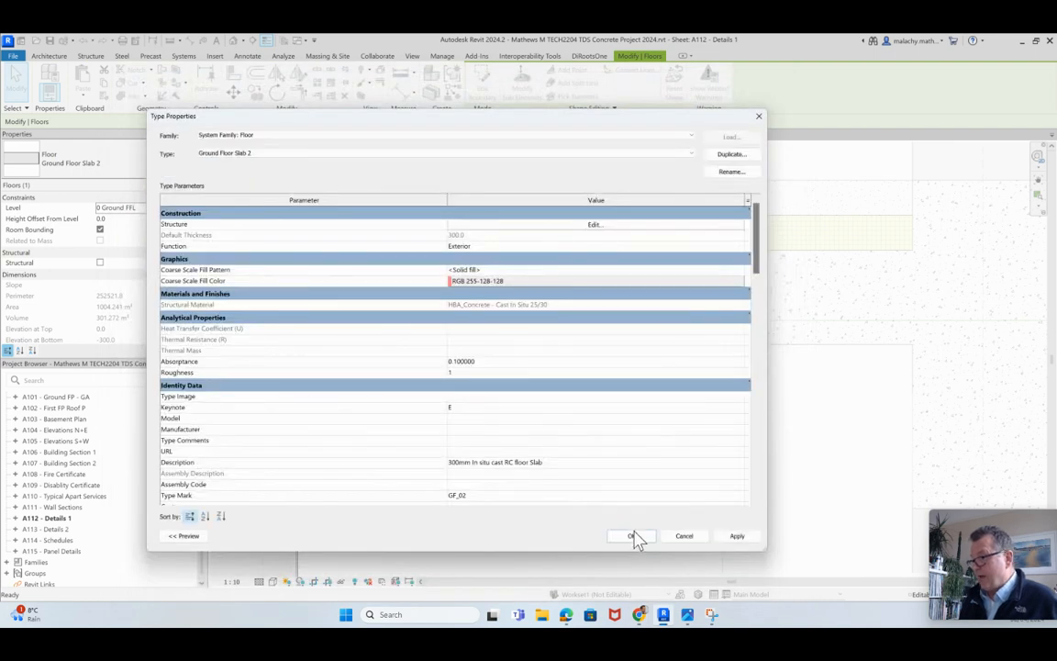
left_click(634, 536)
left_click(543, 330)
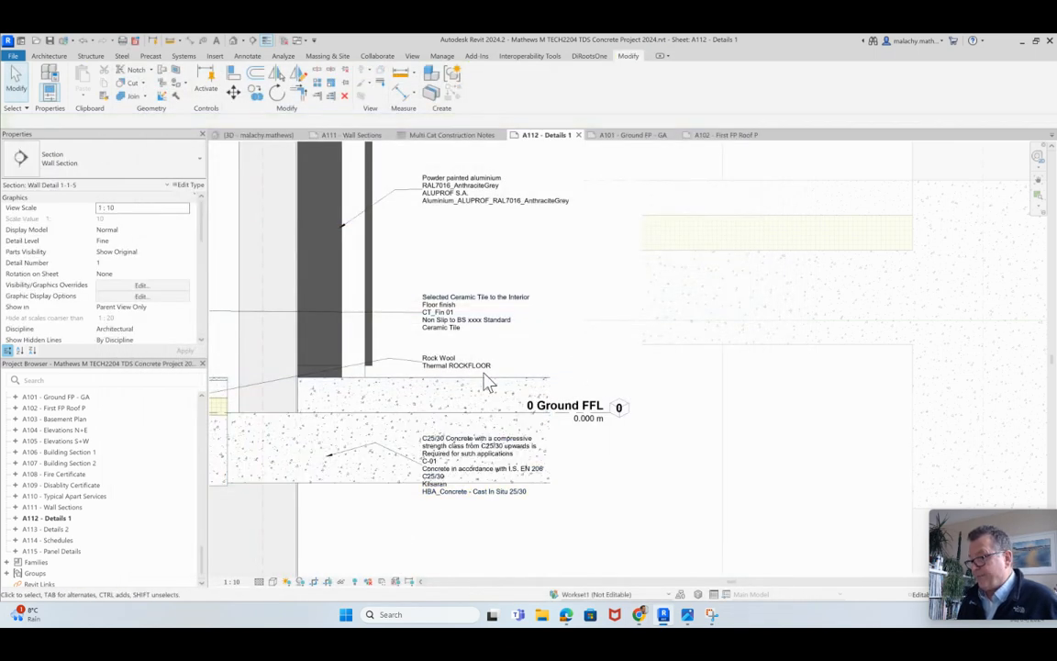
Step: Create a multi-category material takeoff named "Multi-Category Material Notes A" for the New Construction phase
scroll(101, 466, "up", 10)
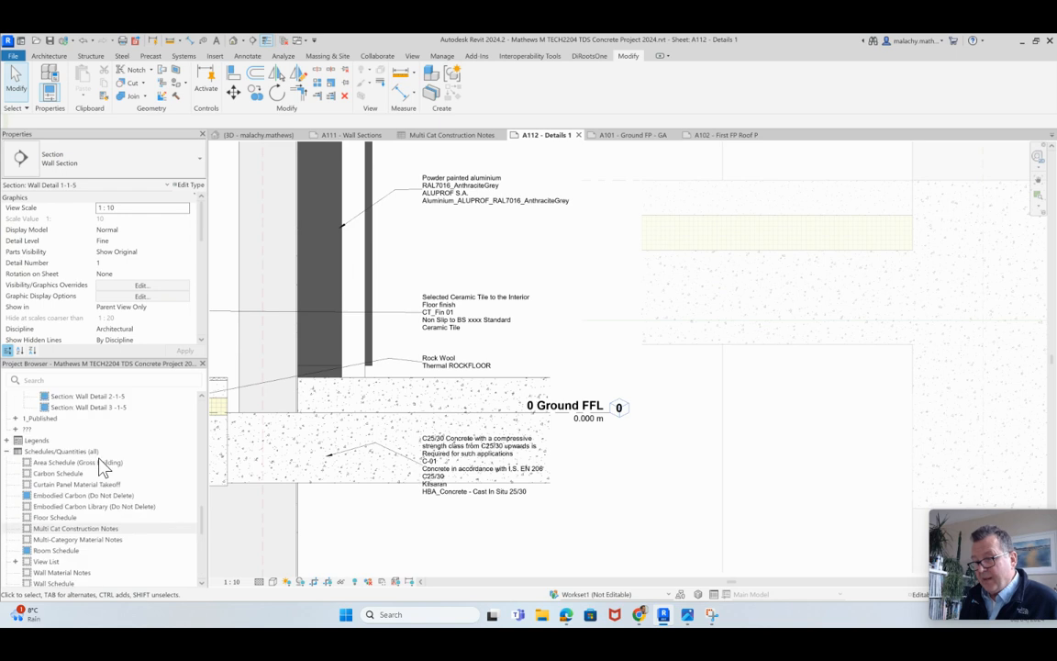
right_click(79, 525)
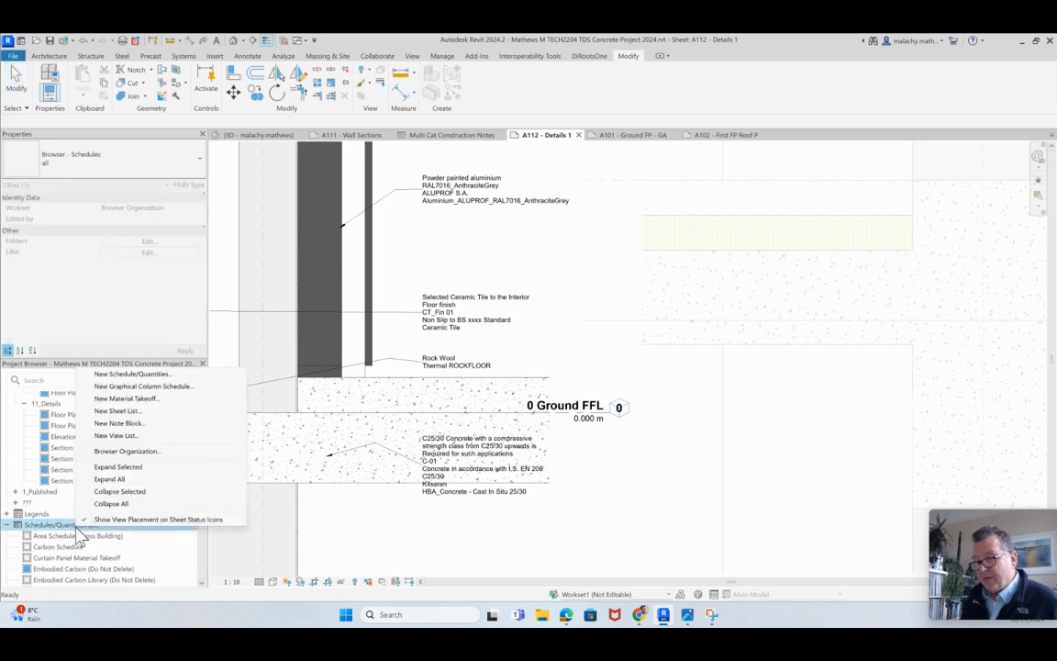
left_click(125, 399)
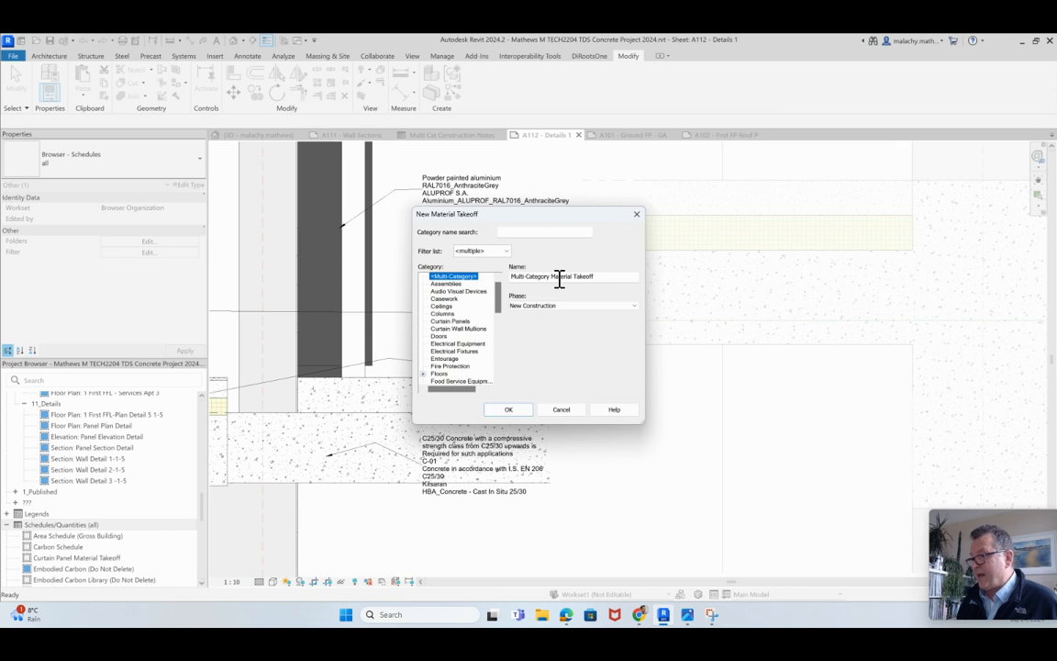
left_click_drag(595, 276, 575, 276)
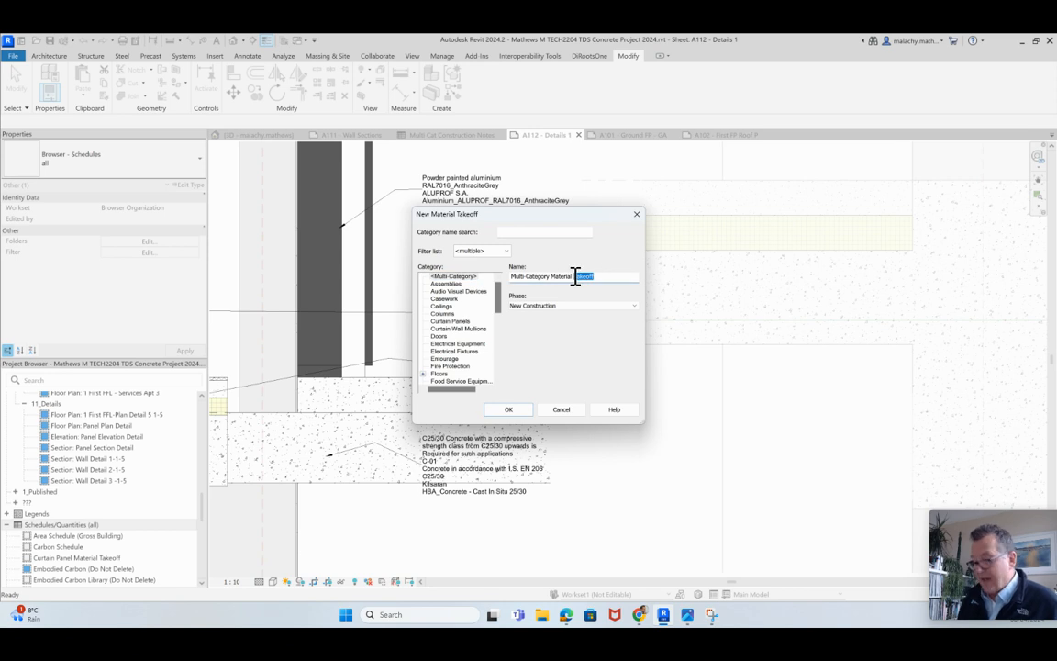
key("BackSpace")
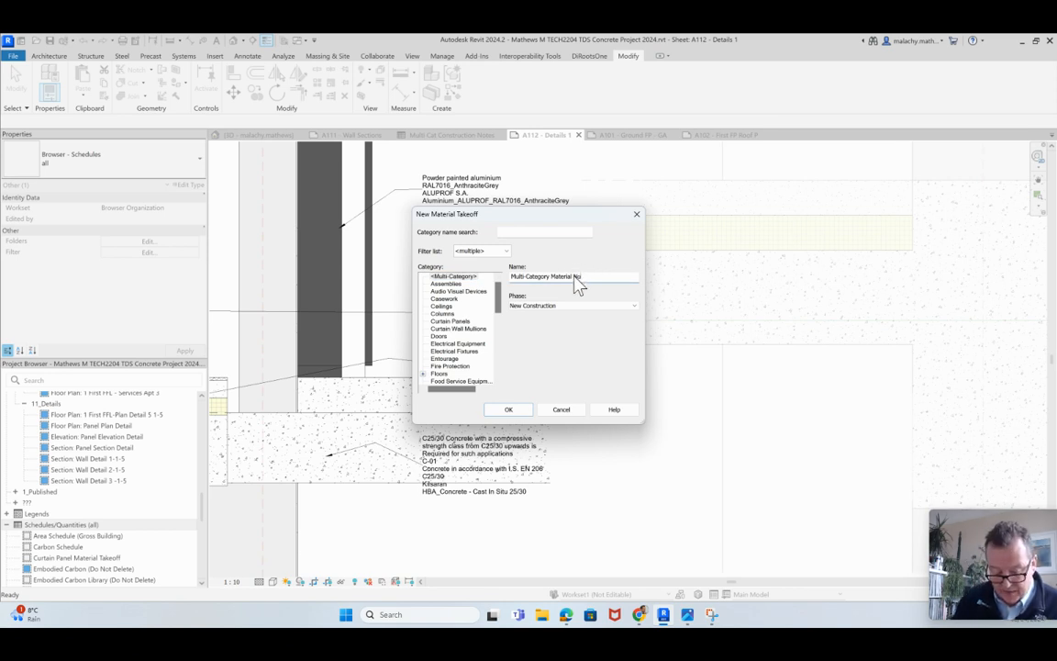
left_click(511, 408)
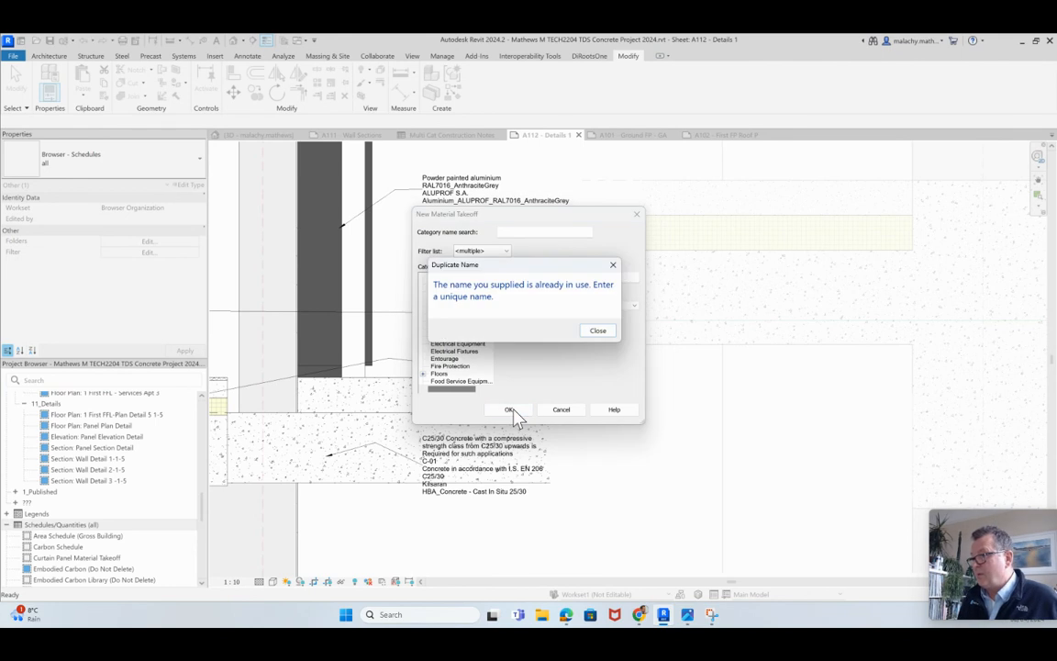
left_click(598, 331)
left_click(597, 277)
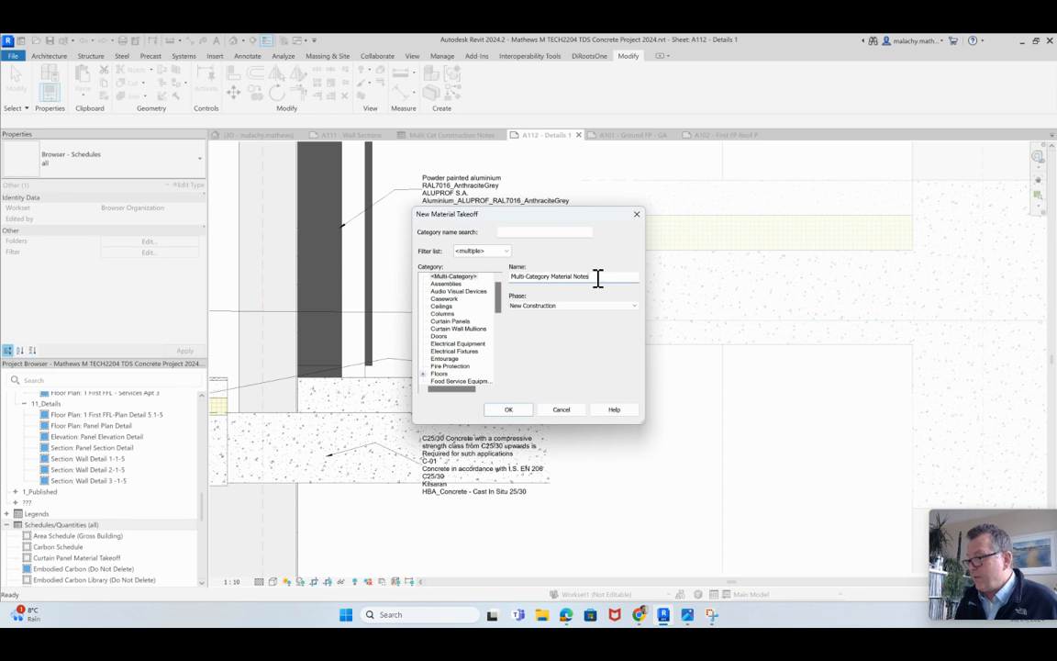
type("A")
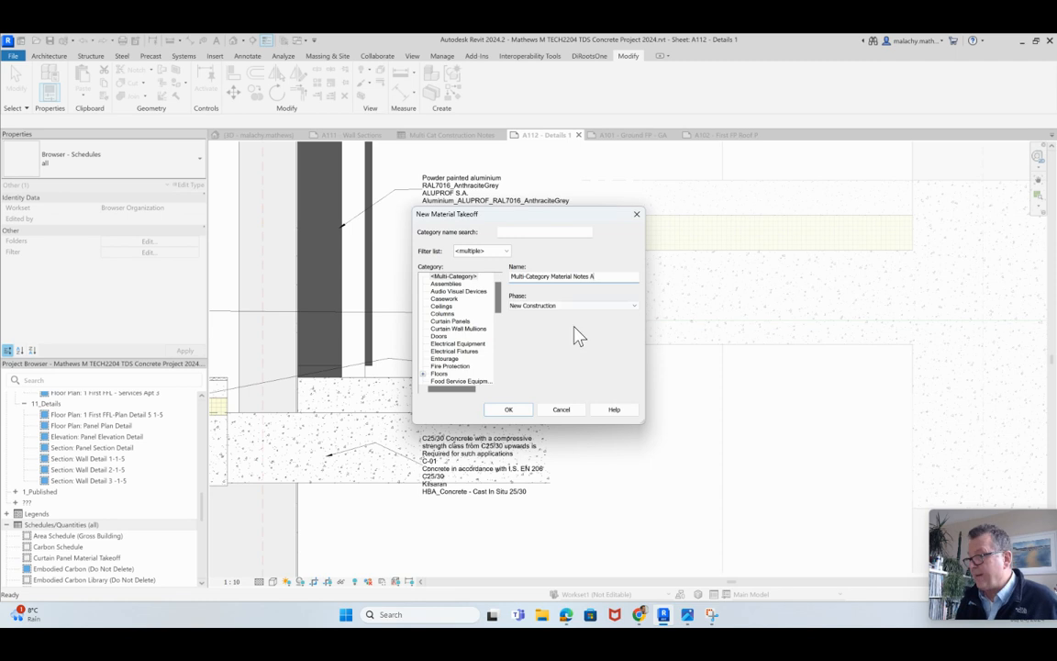
left_click(514, 410)
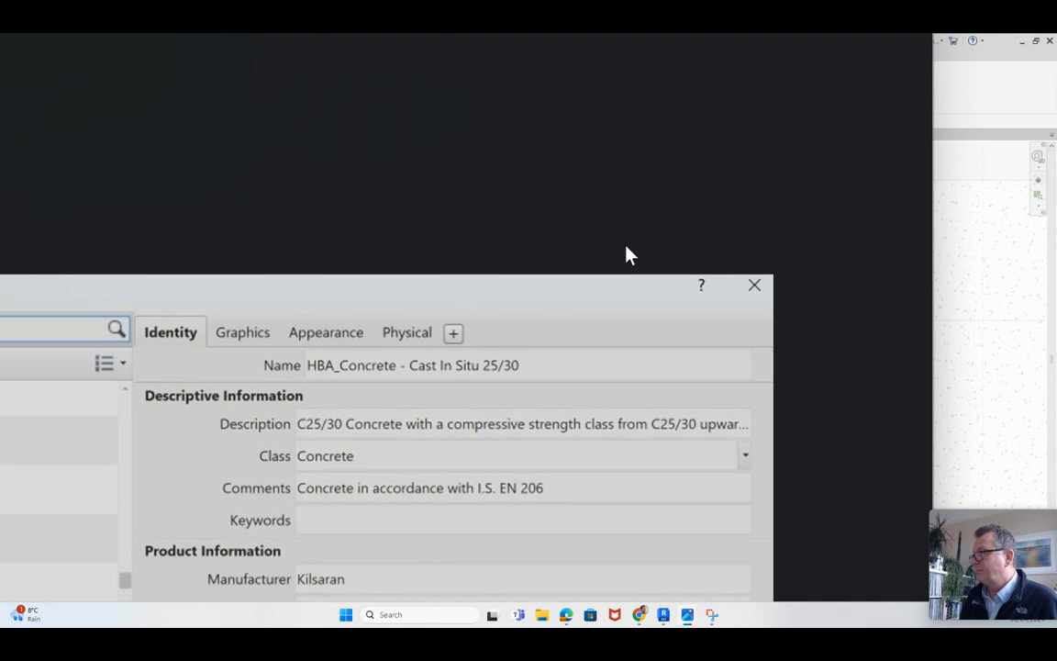
scroll(475, 356, "down", 3)
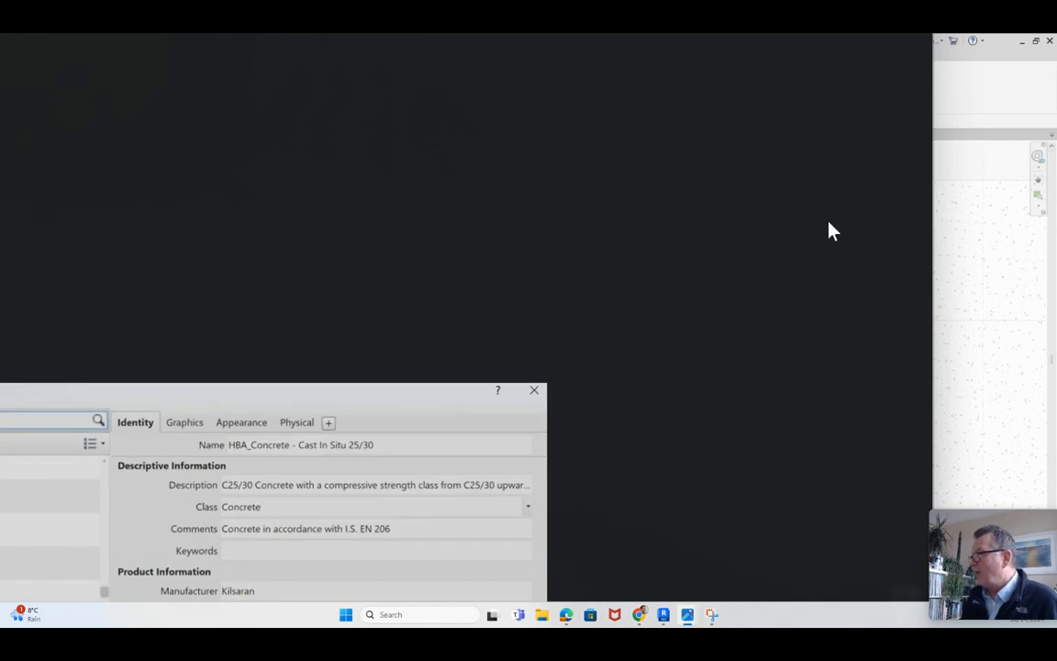
left_click_drag(928, 232, 420, 220)
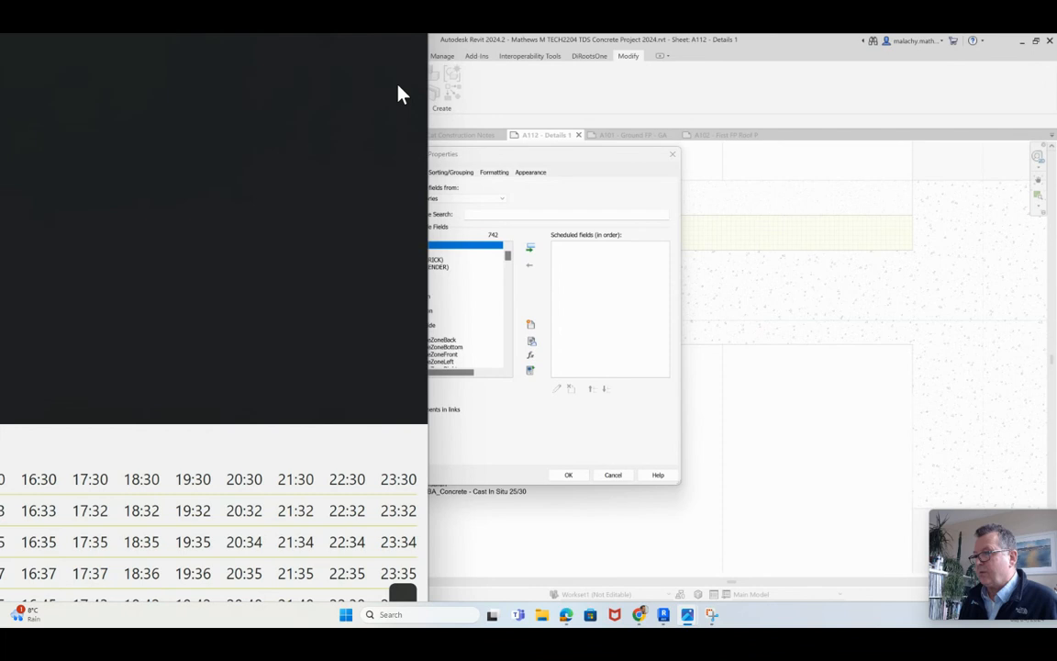
left_click_drag(0, 36, 450, 226)
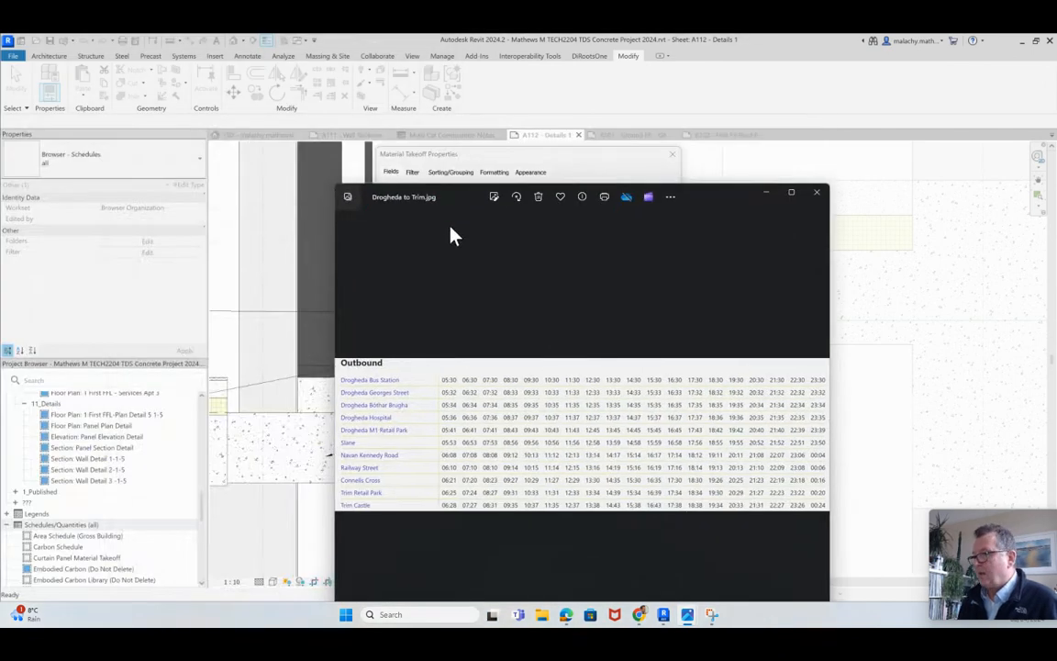
left_click(819, 194)
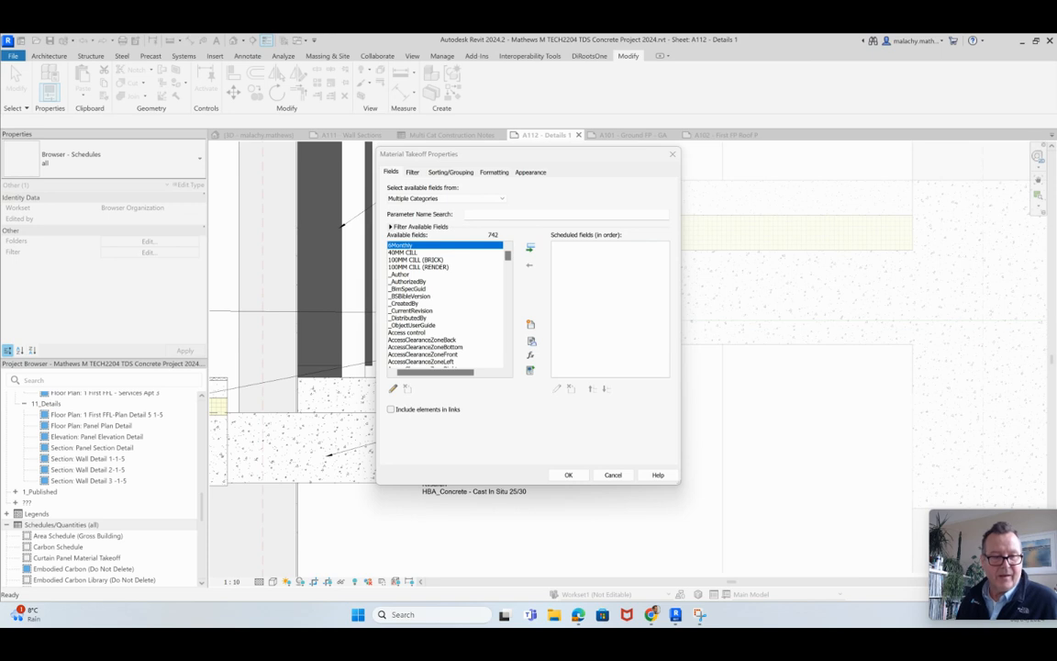
Step: In File Explorer, open HB Conc.jpg from the Pictures folder, move the image off the main screen, and return to Revit
left_click(554, 615)
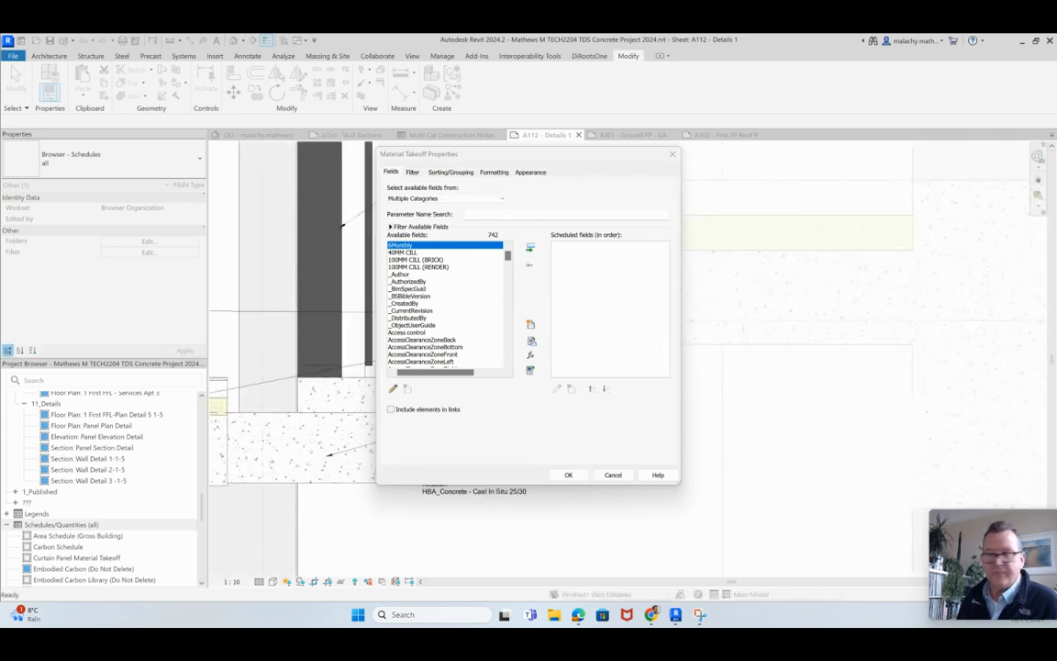
left_click(52, 245)
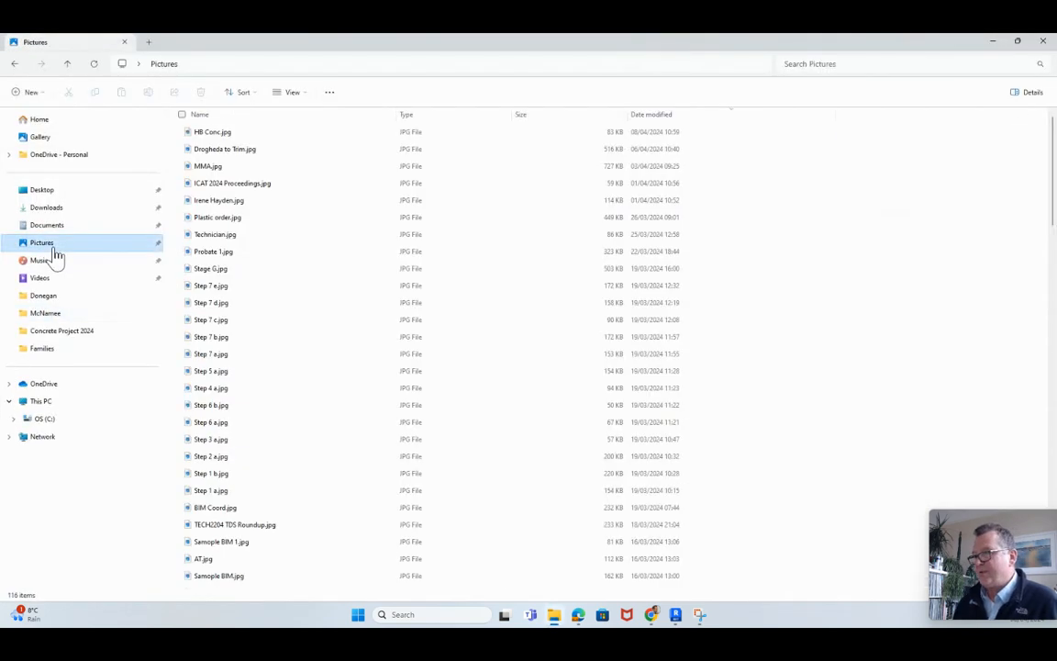
left_click(213, 136)
double_click(213, 136)
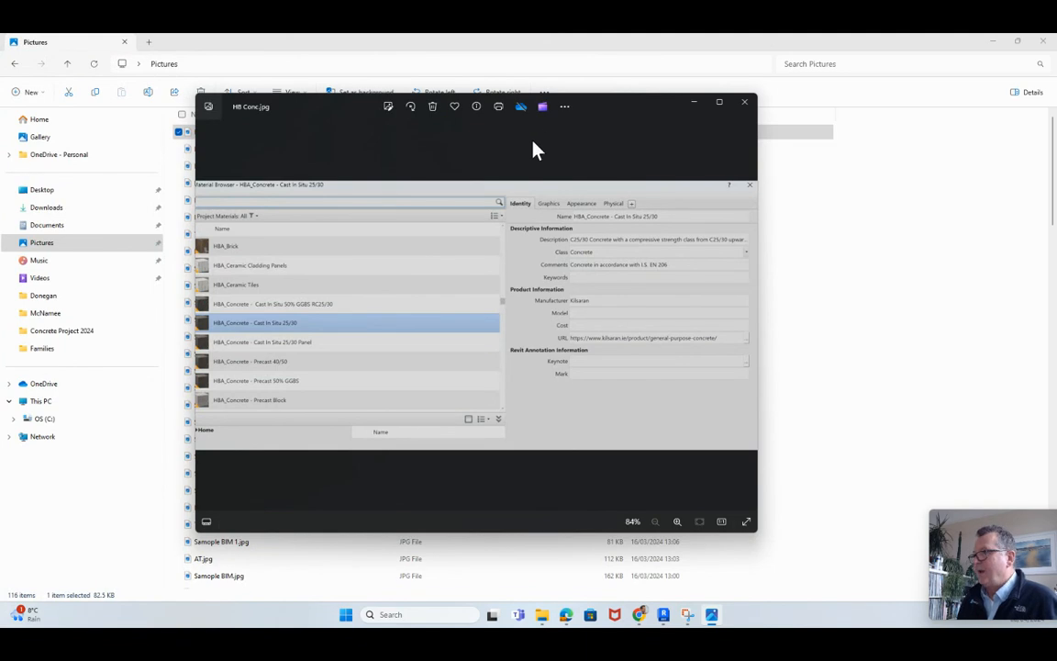
left_click_drag(325, 134, 0, 147)
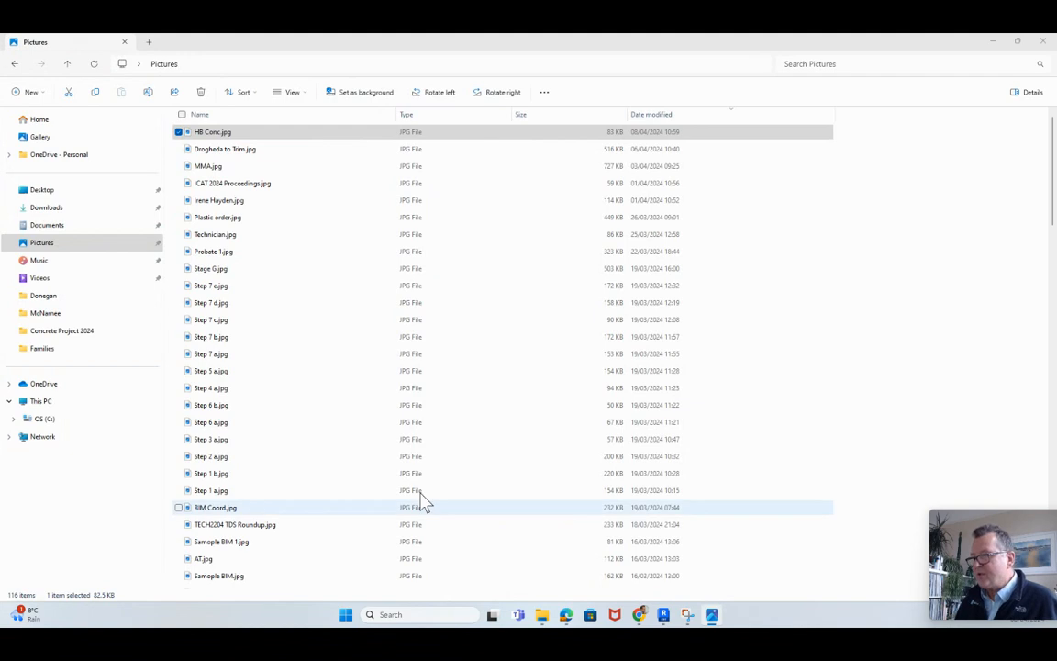
left_click(992, 42)
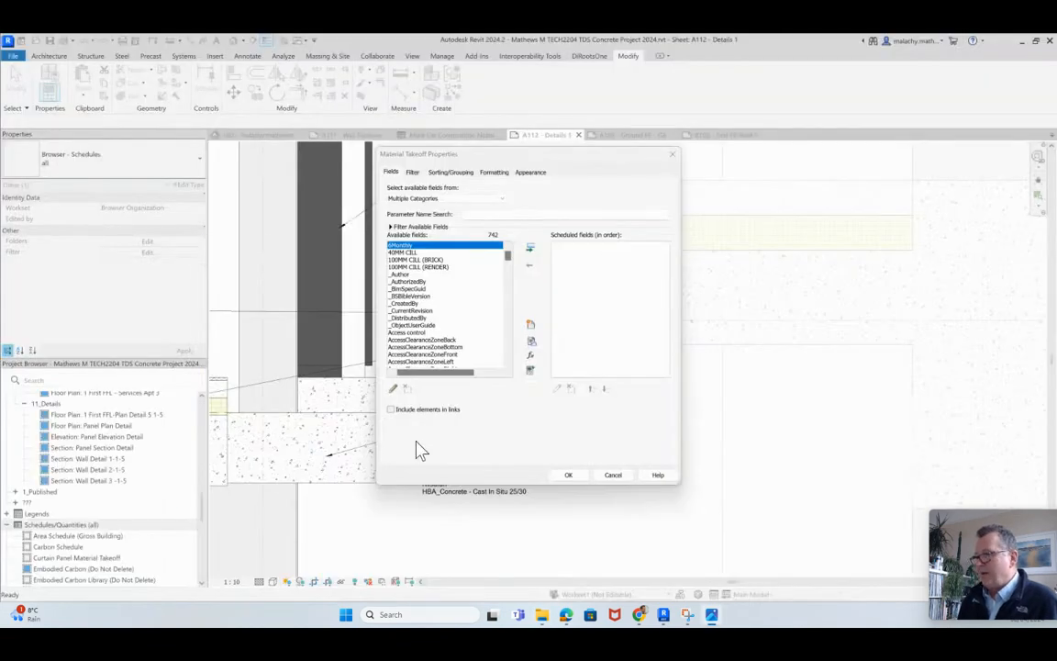
Step: Add the Material: Comments field to the takeoff's scheduled fields
scroll(443, 329, "down", 10)
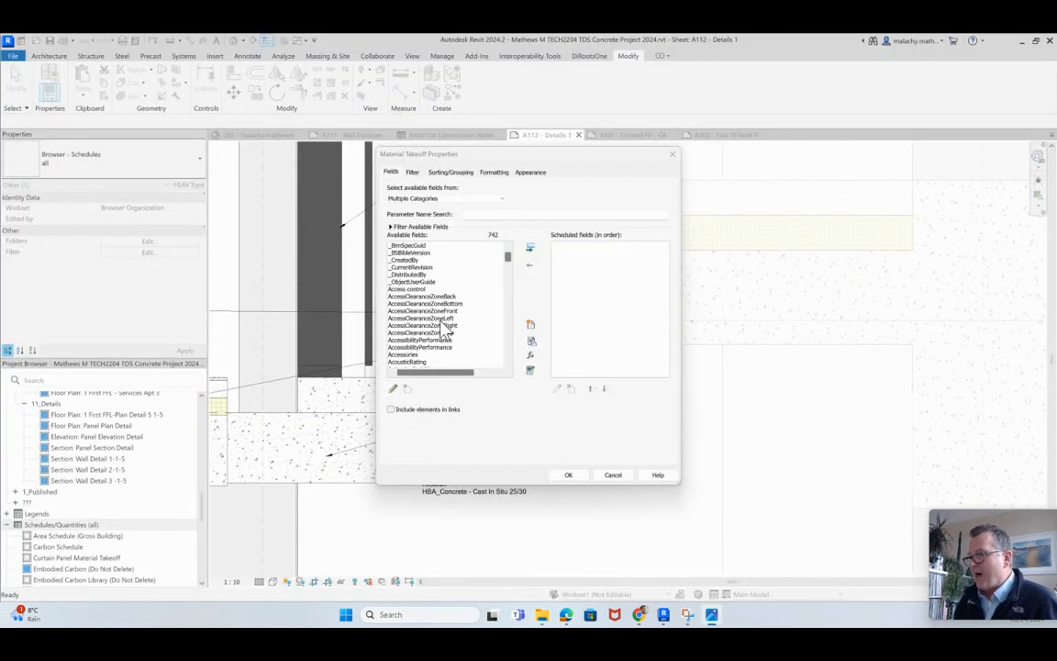
scroll(443, 330, "down", 10)
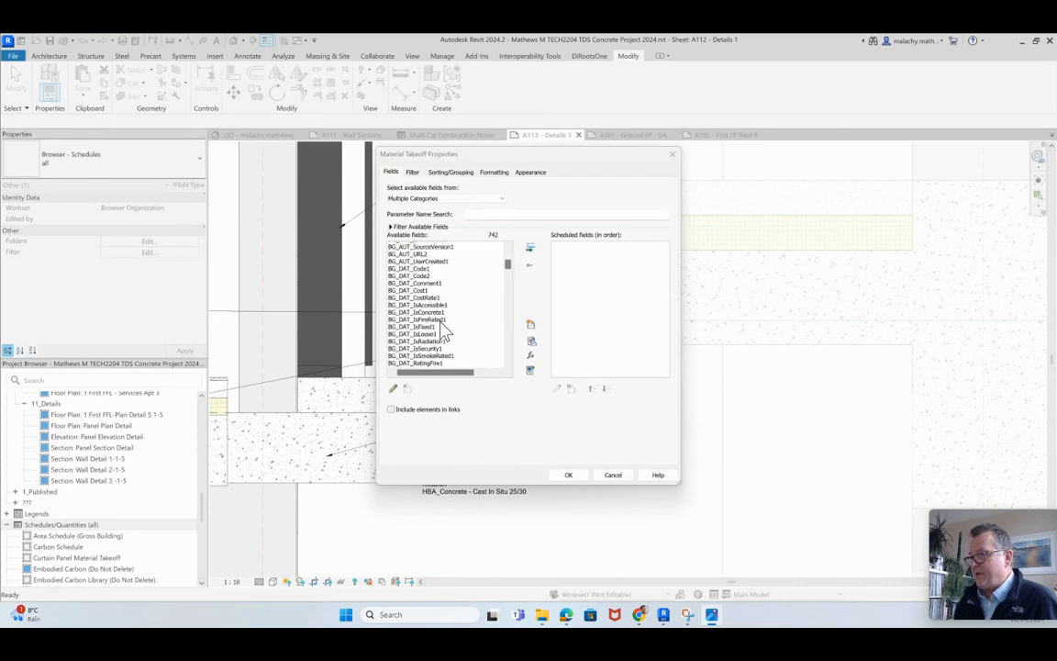
scroll(443, 330, "down", 10)
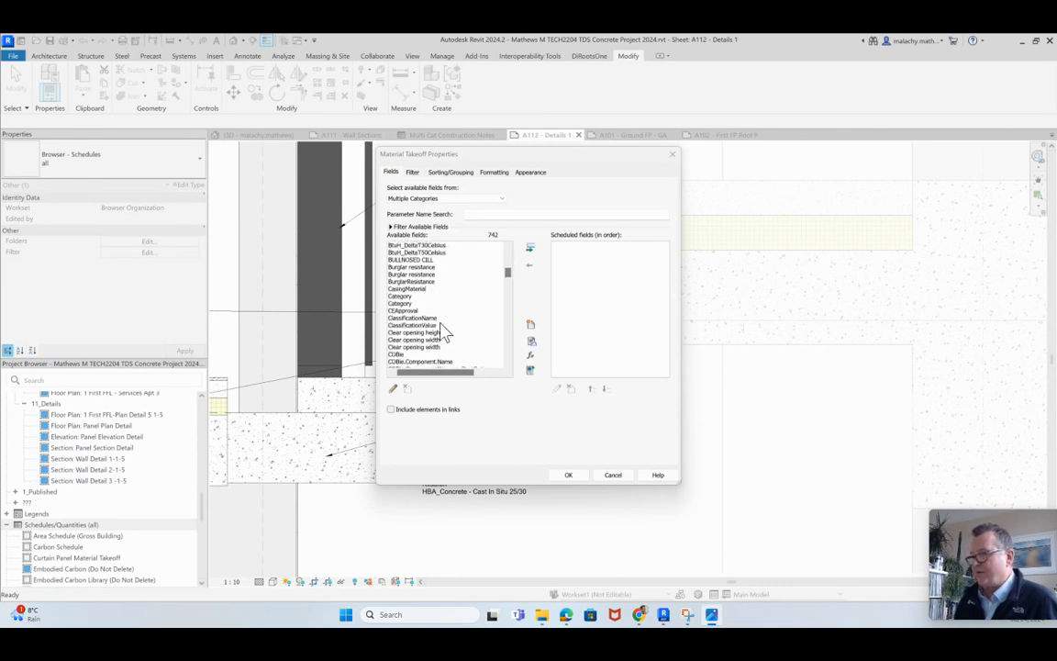
scroll(435, 330, "down", 10)
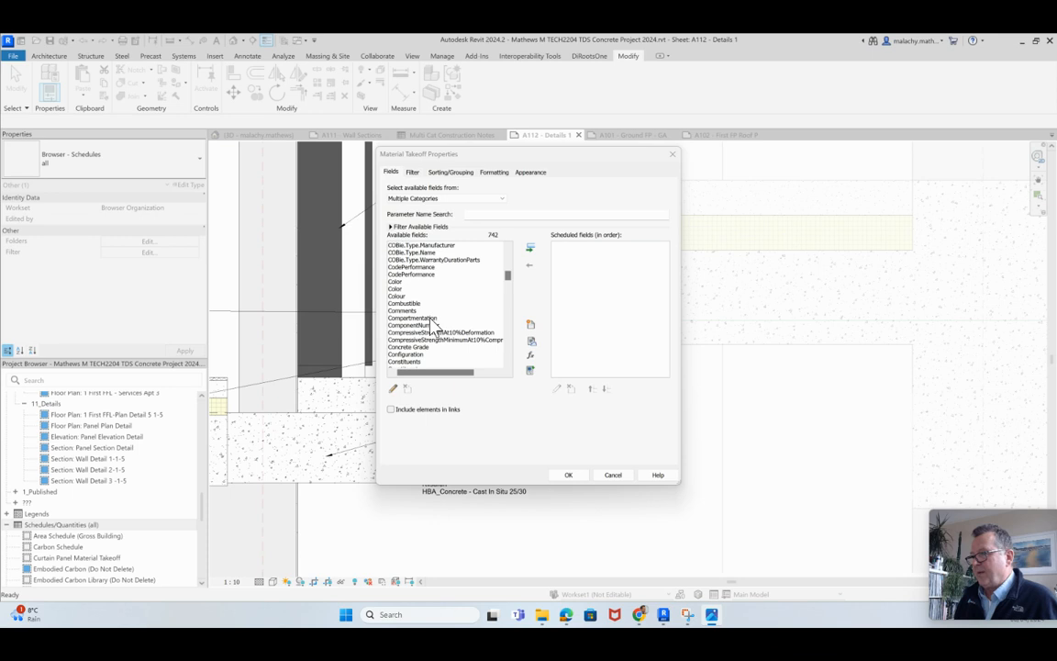
scroll(435, 330, "down", 3)
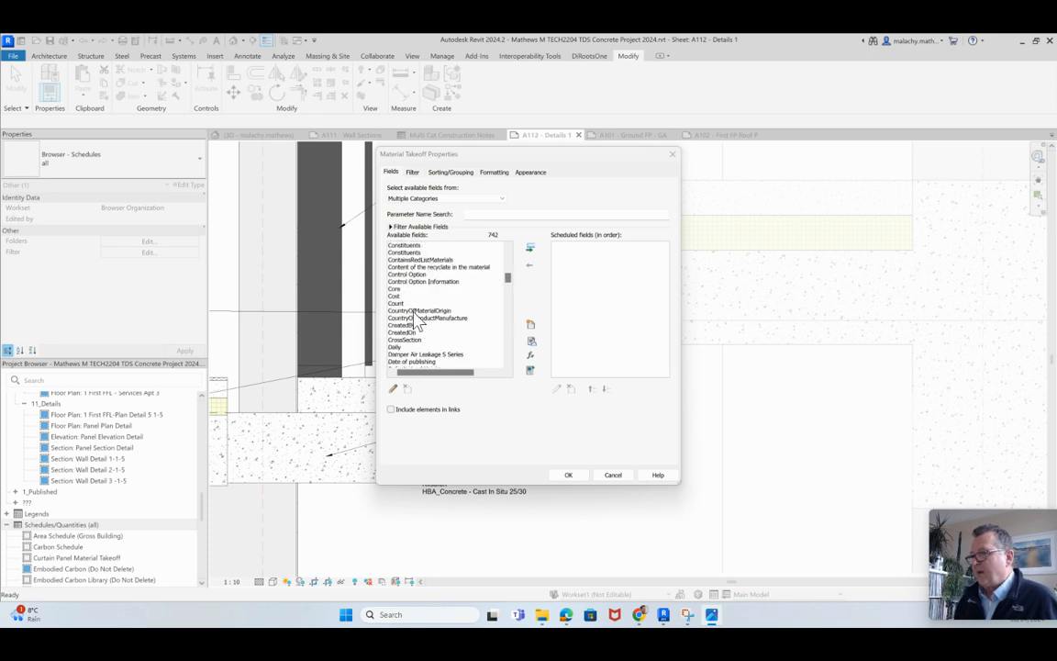
scroll(422, 301, "up", 5)
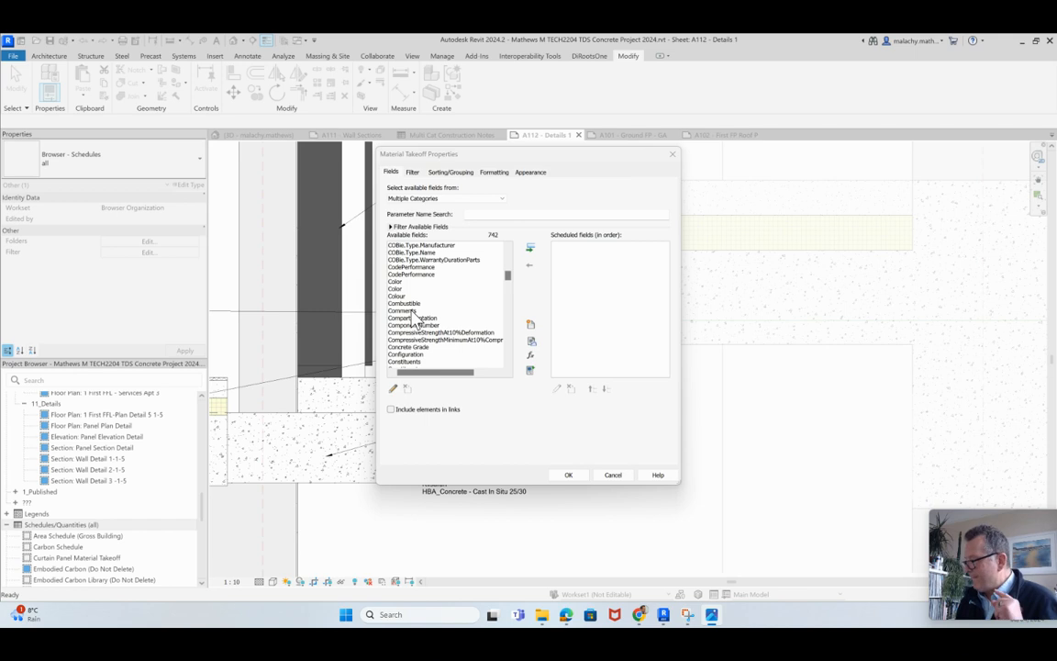
scroll(439, 316, "down", 12)
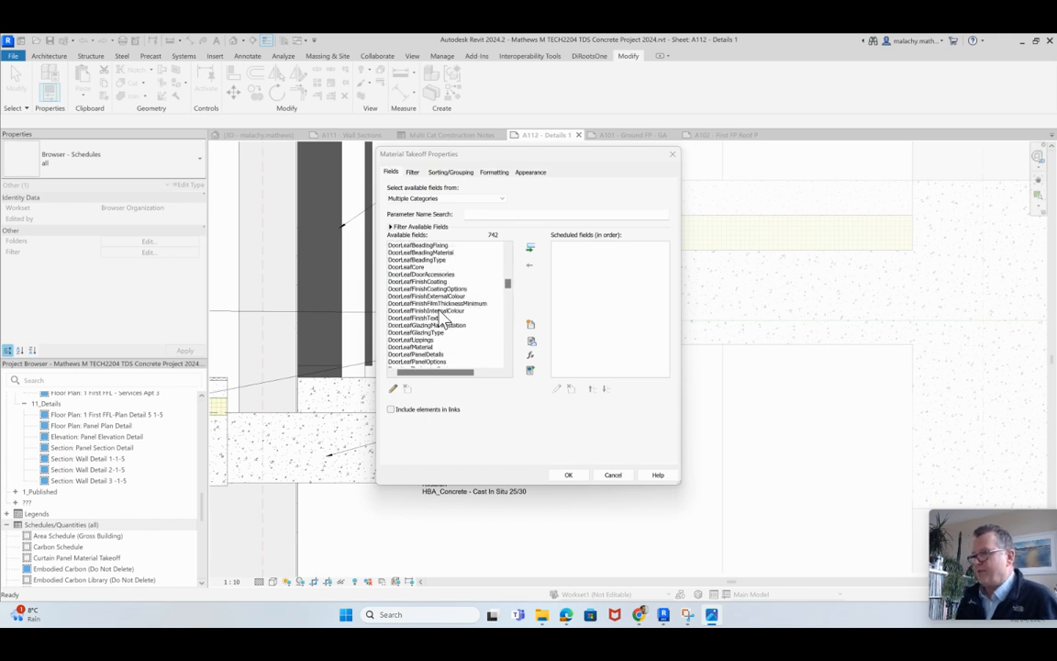
scroll(438, 317, "down", 10)
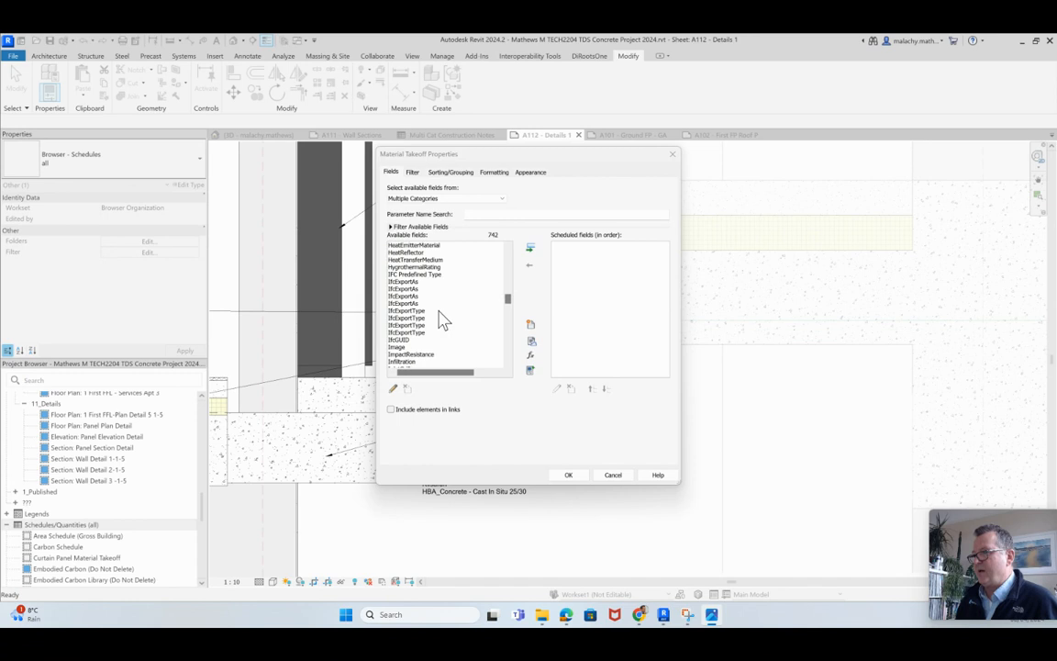
scroll(439, 316, "down", 10)
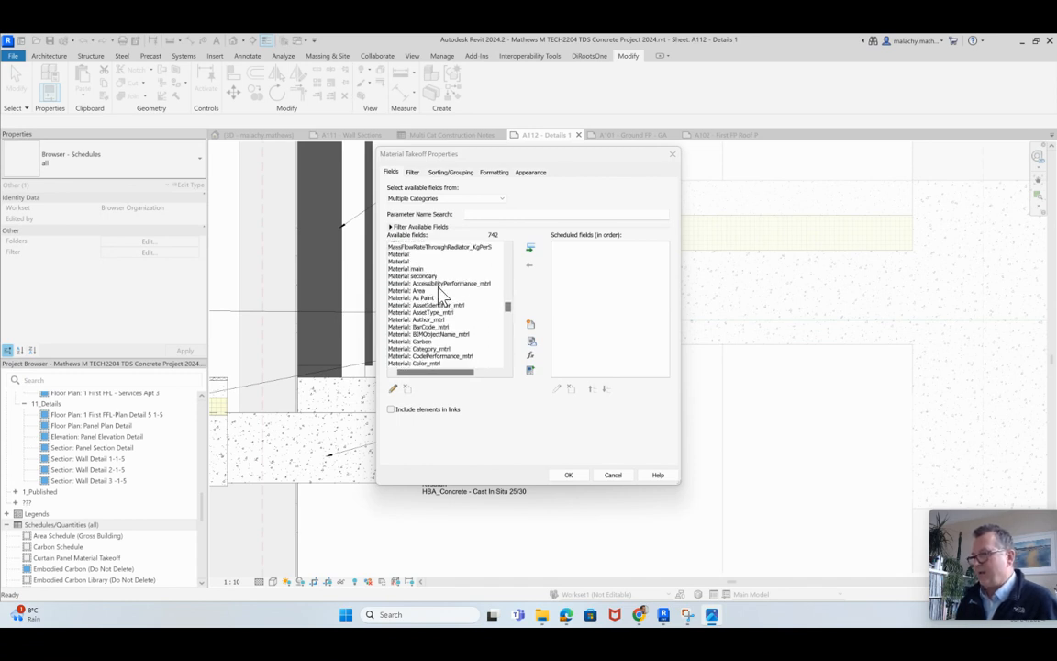
scroll(444, 301, "down", 4)
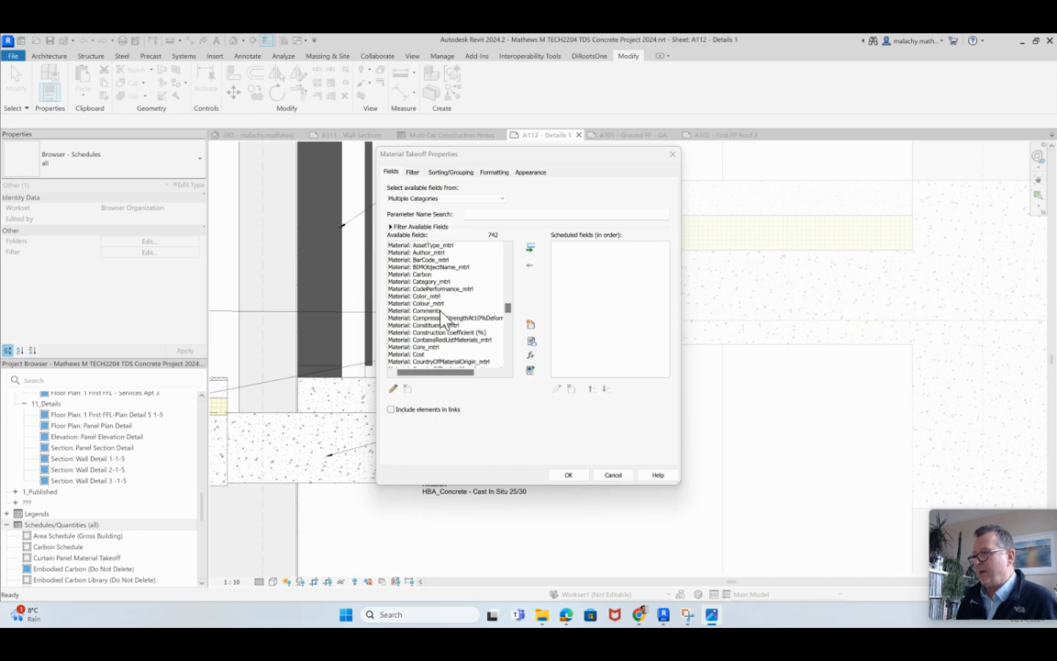
double_click(431, 311)
Step: Add the Material: Description and Material: Manufacturer fields to the takeoff's scheduled fields
scroll(447, 330, "down", 2)
scroll(447, 335, "down", 2)
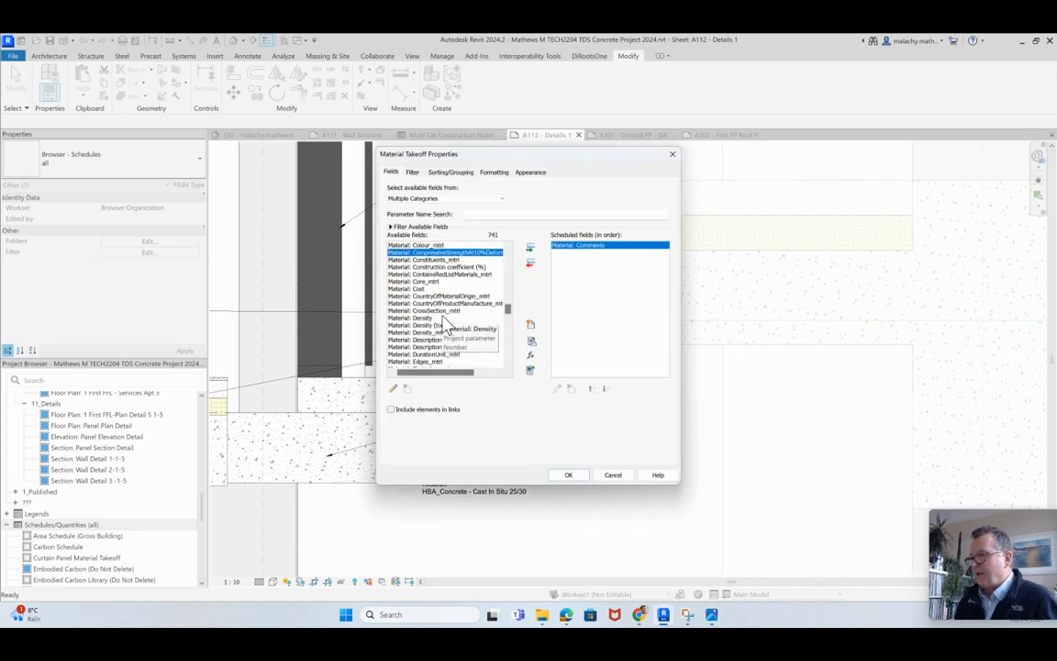
scroll(447, 326, "down", 2)
double_click(428, 312)
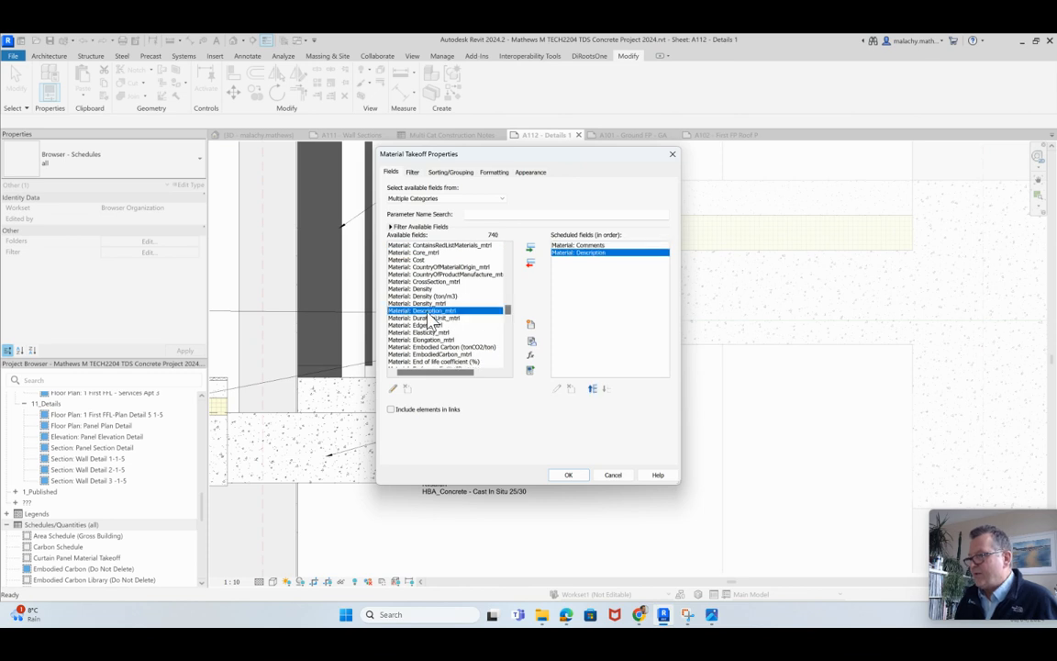
scroll(454, 341, "down", 6)
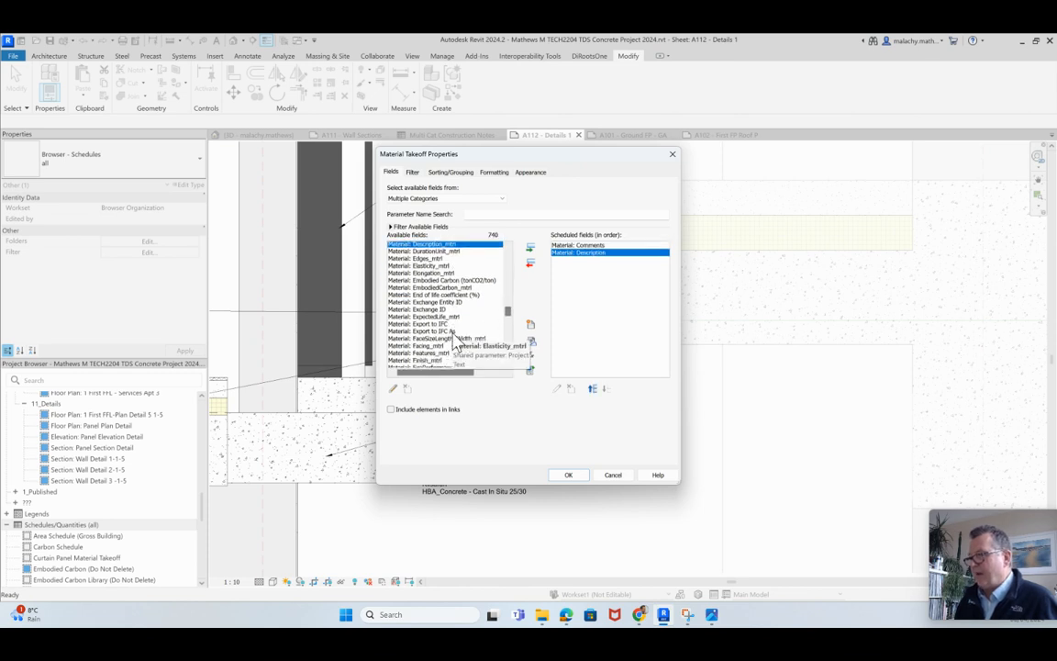
scroll(454, 341, "down", 4)
scroll(452, 341, "down", 4)
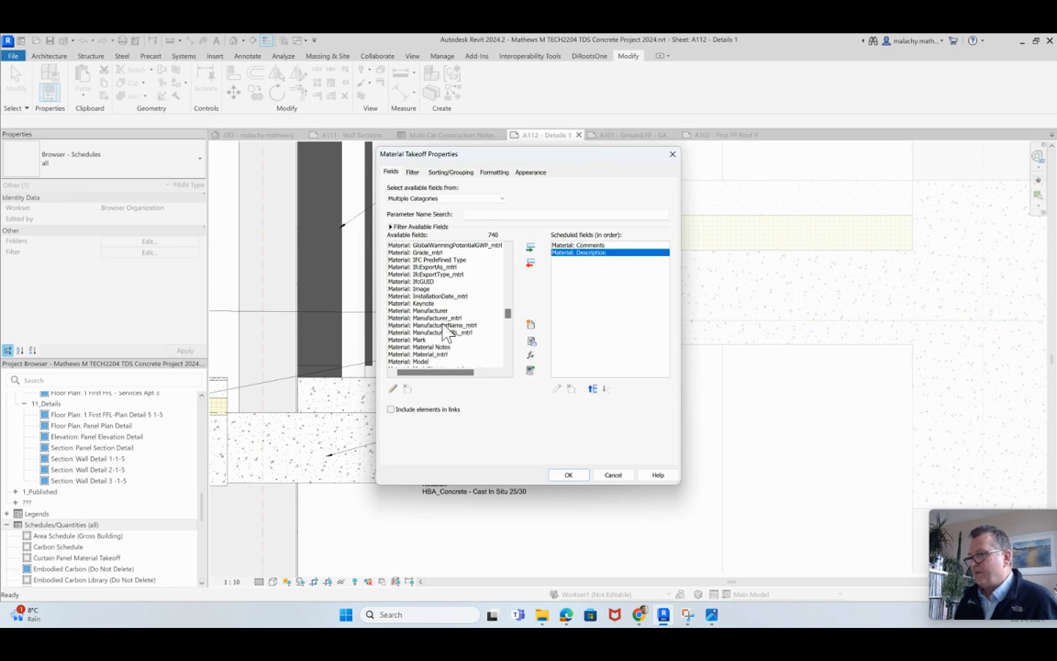
double_click(422, 310)
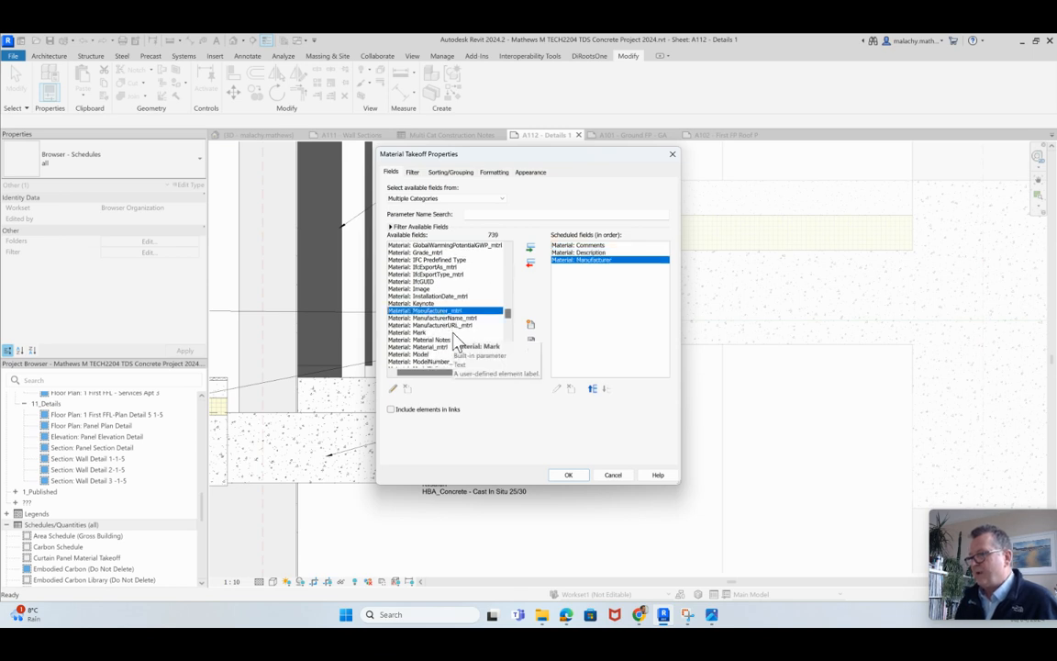
Step: Add the Material: Name and Material: URL fields to the takeoff's scheduled fields
scroll(451, 332, "down", 2)
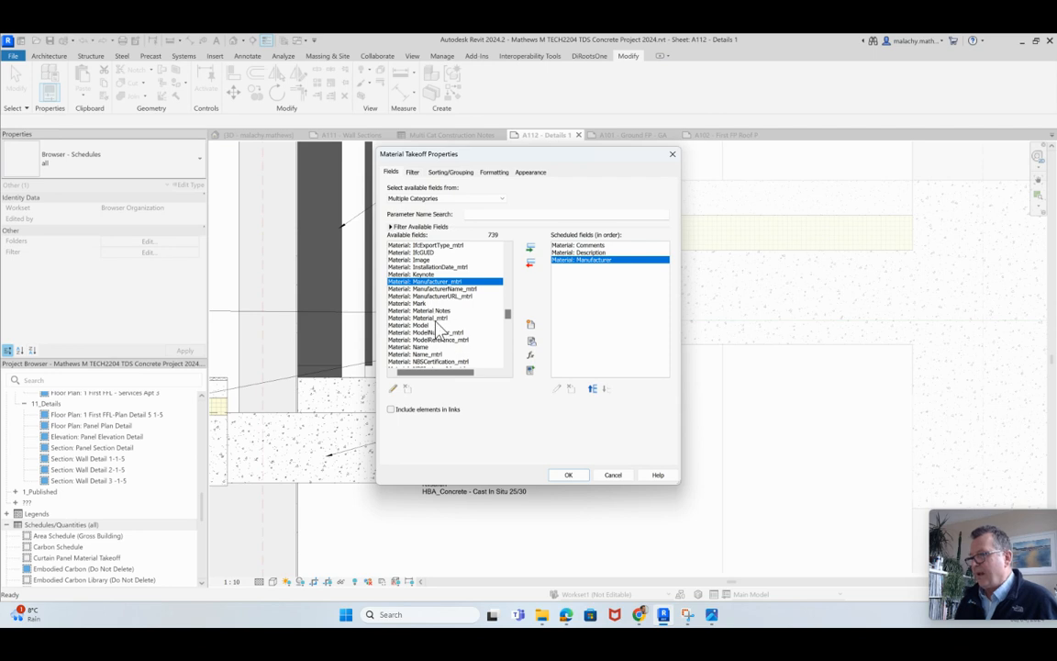
scroll(443, 321, "down", 2)
left_click(424, 319)
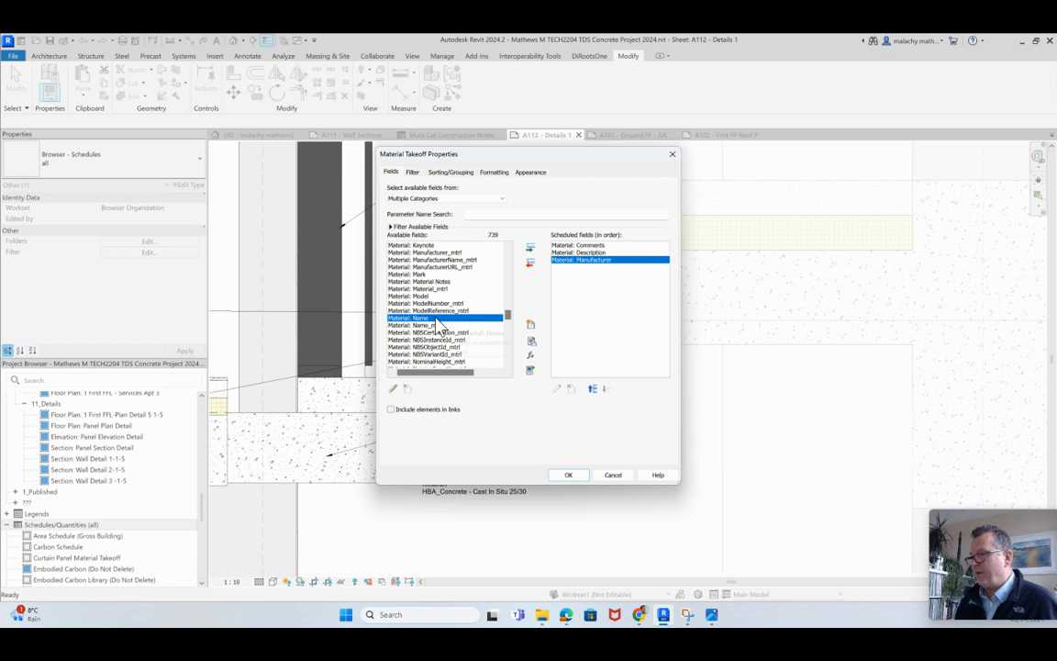
left_click(529, 247)
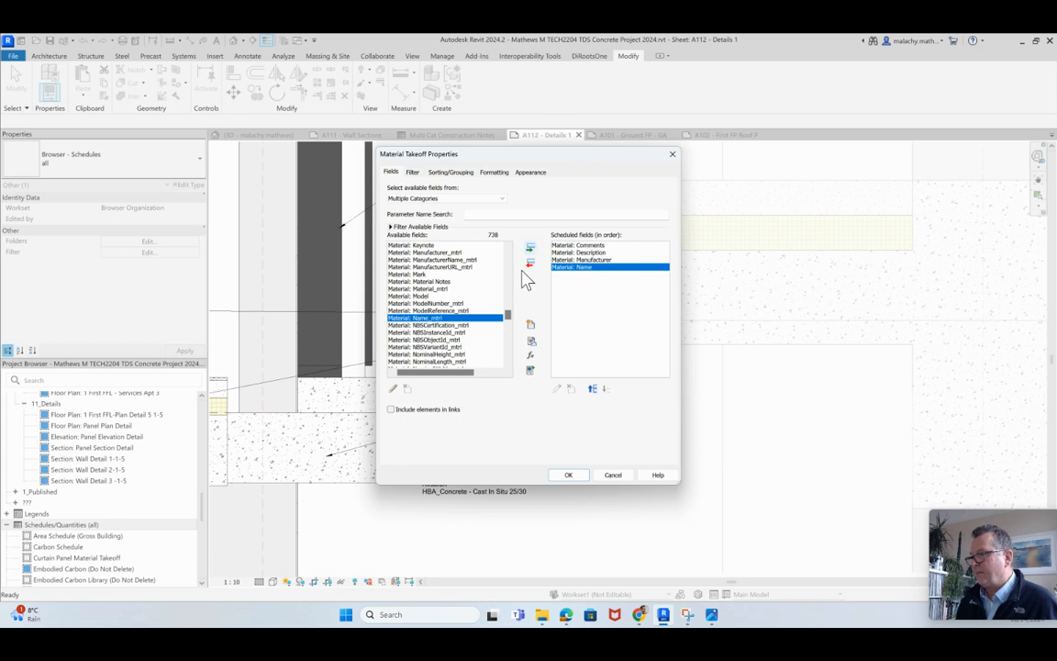
scroll(440, 321, "down", 2)
scroll(461, 343, "down", 4)
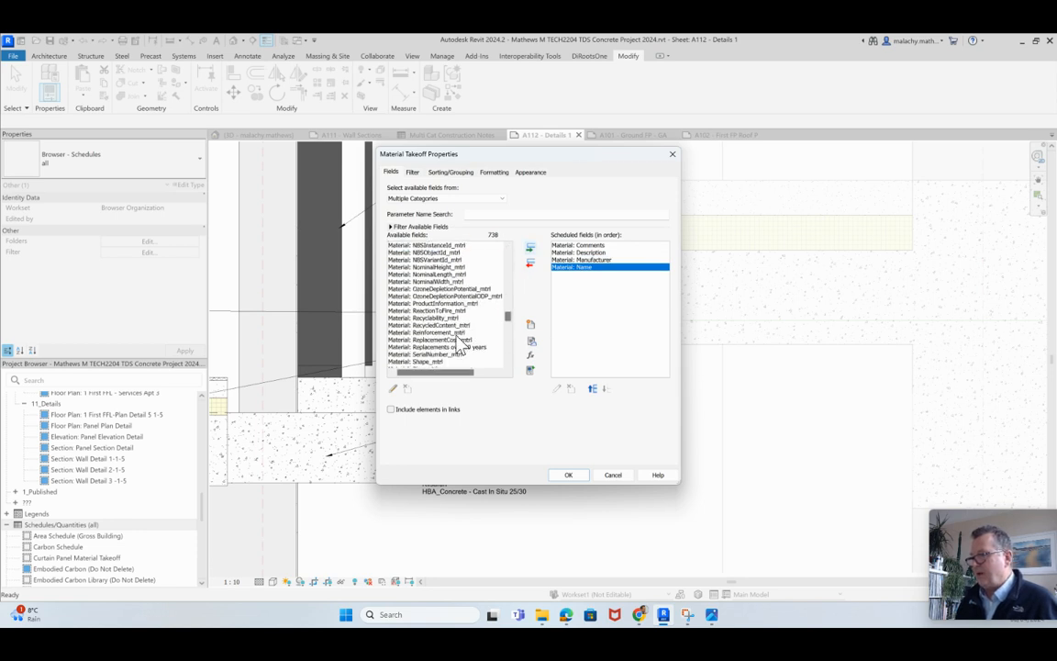
scroll(461, 343, "down", 4)
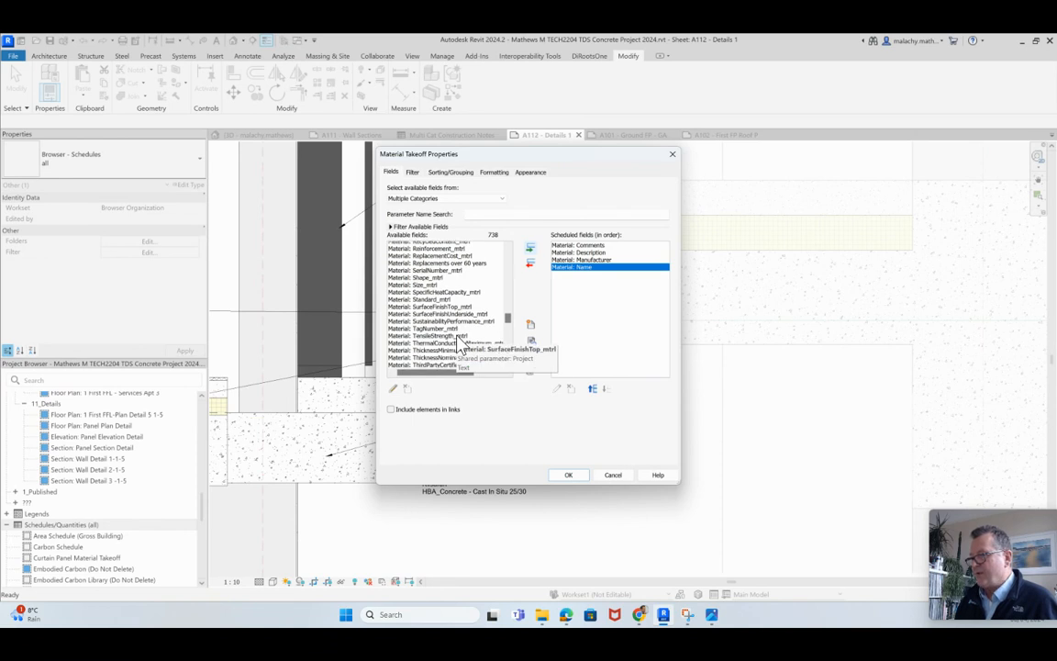
scroll(445, 339, "down", 3)
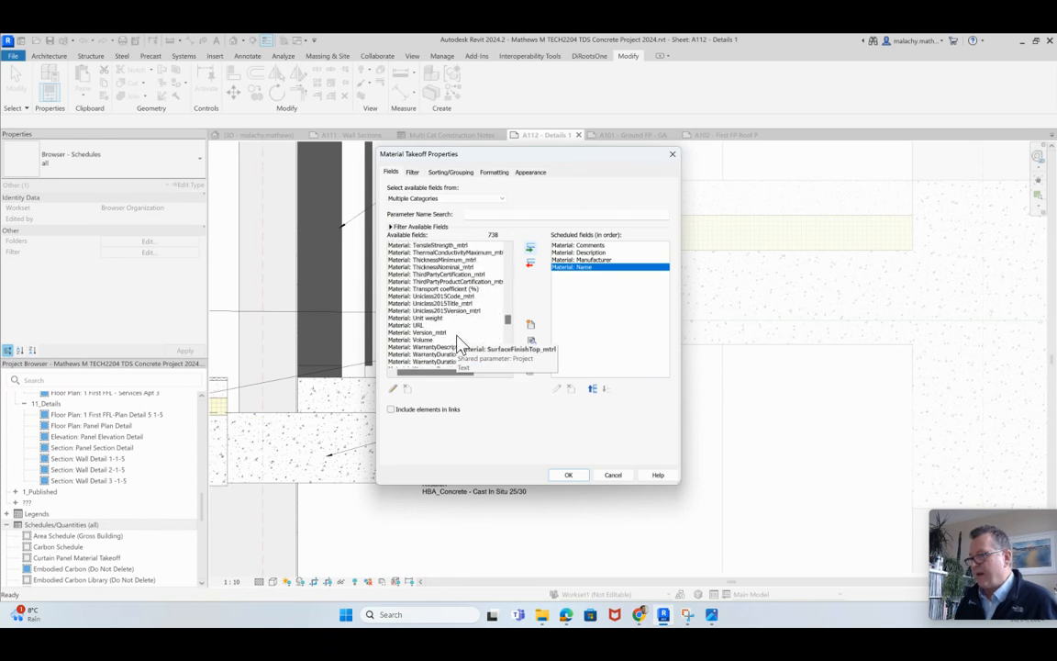
double_click(424, 325)
Step: Look through the remaining available material fields and check them against the identity data in the HB Conc.jpg reference image, moving it off the main screen again
scroll(462, 336, "down", 3)
scroll(463, 336, "up", 3)
scroll(462, 336, "up", 15)
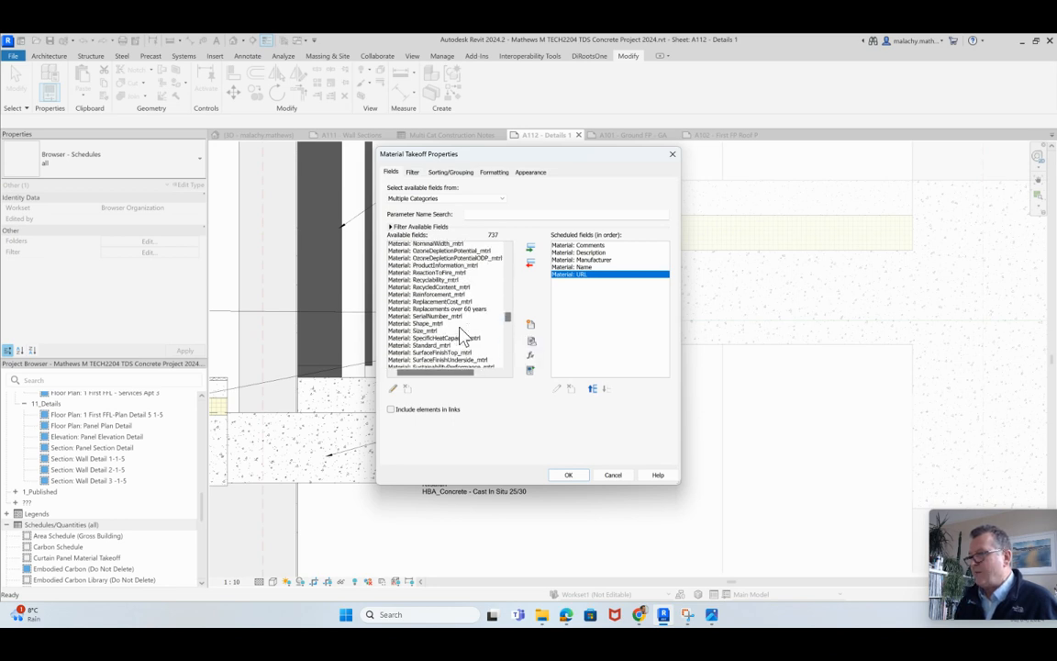
scroll(462, 336, "up", 10)
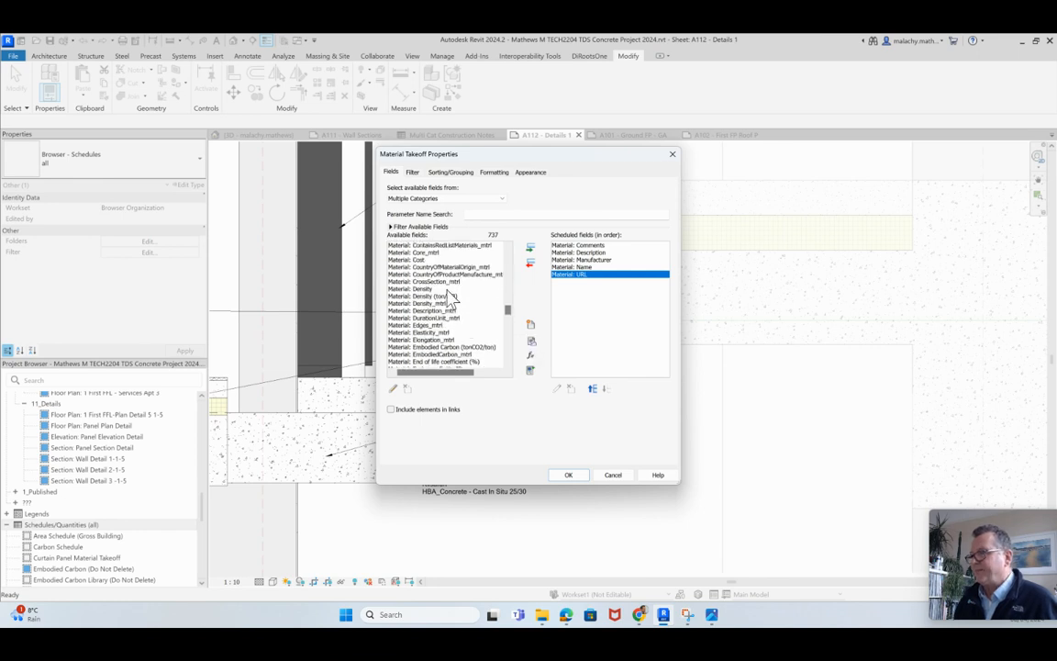
scroll(445, 280, "up", 2)
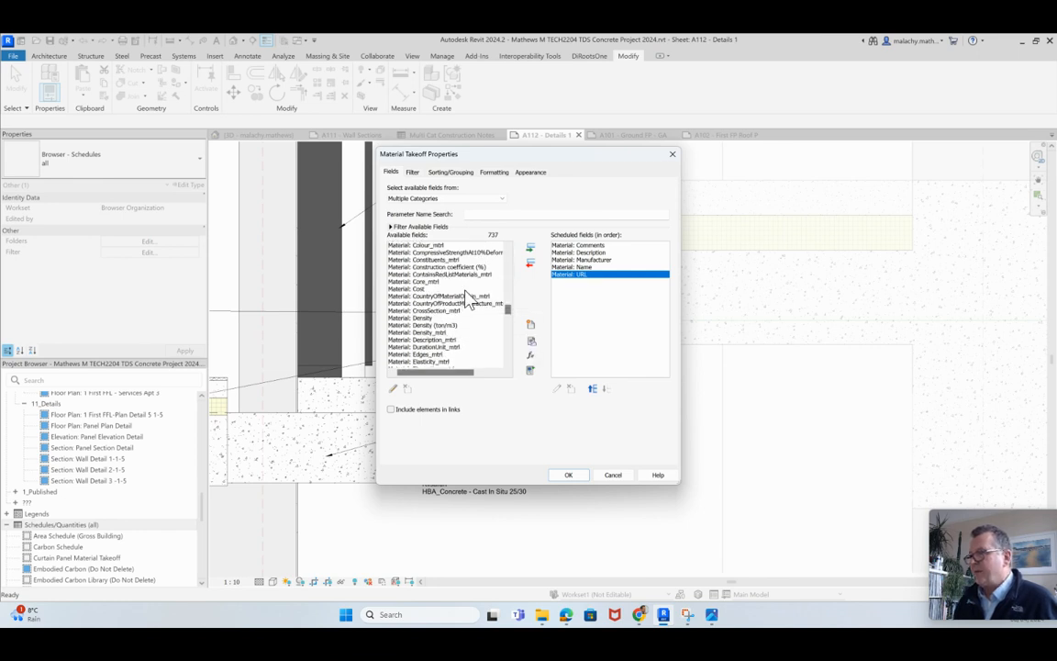
scroll(450, 282, "up", 2)
scroll(450, 288, "up", 2)
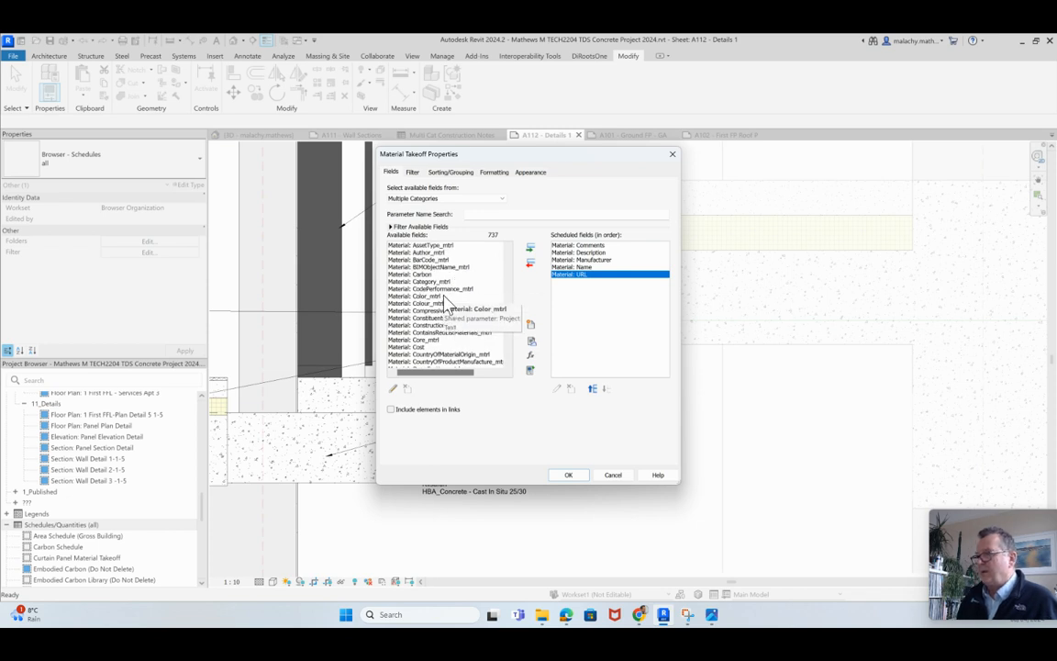
scroll(446, 303, "down", 2)
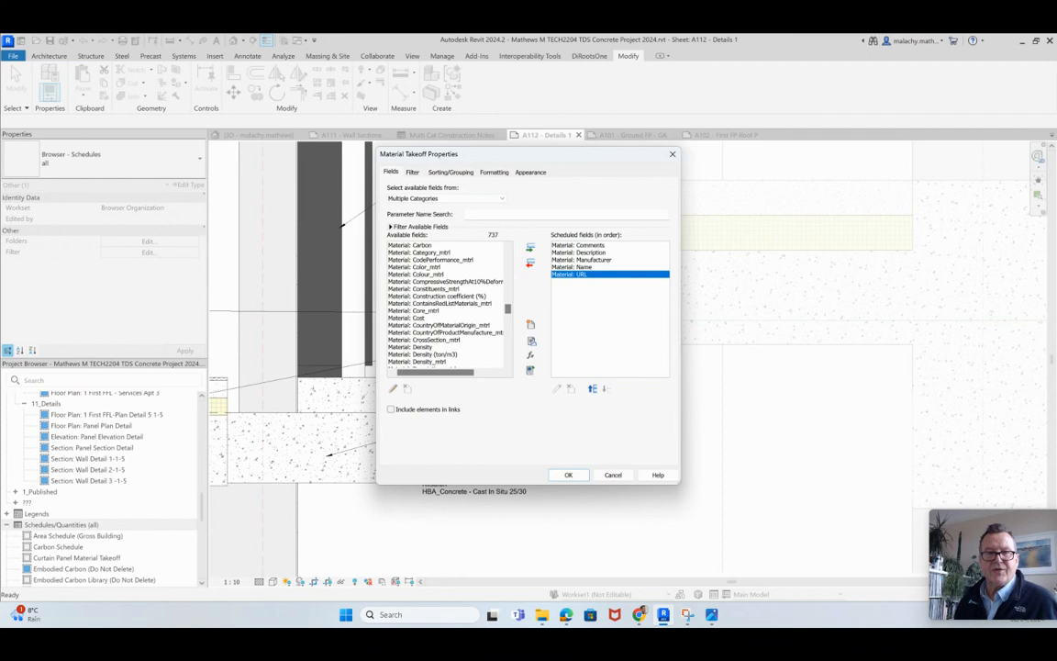
left_click_drag(2, 128, 643, 109)
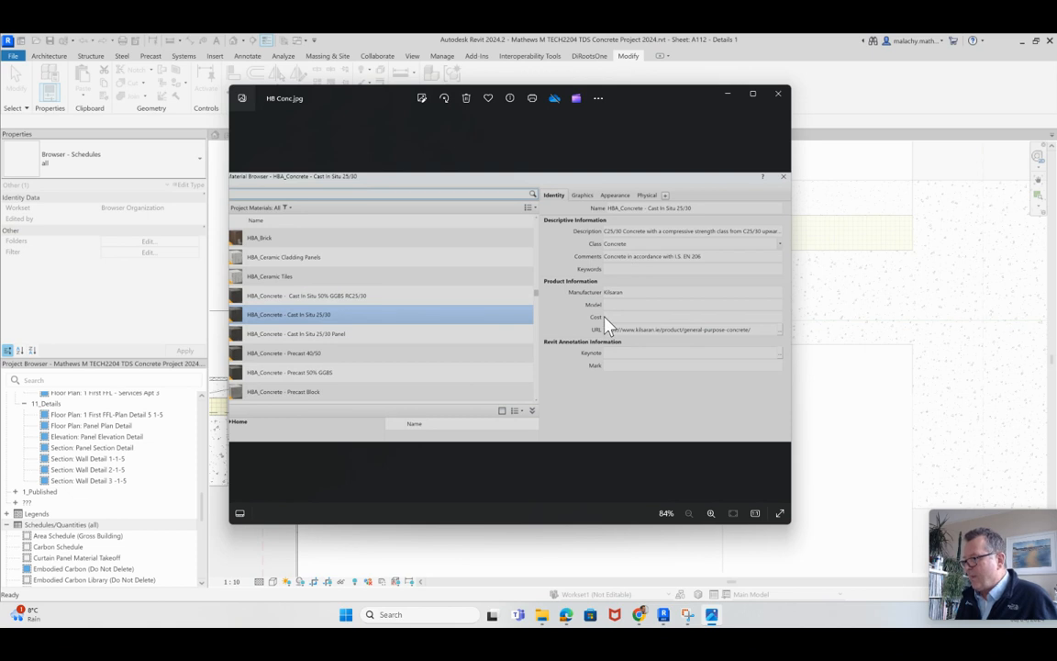
left_click_drag(616, 96, 0, 70)
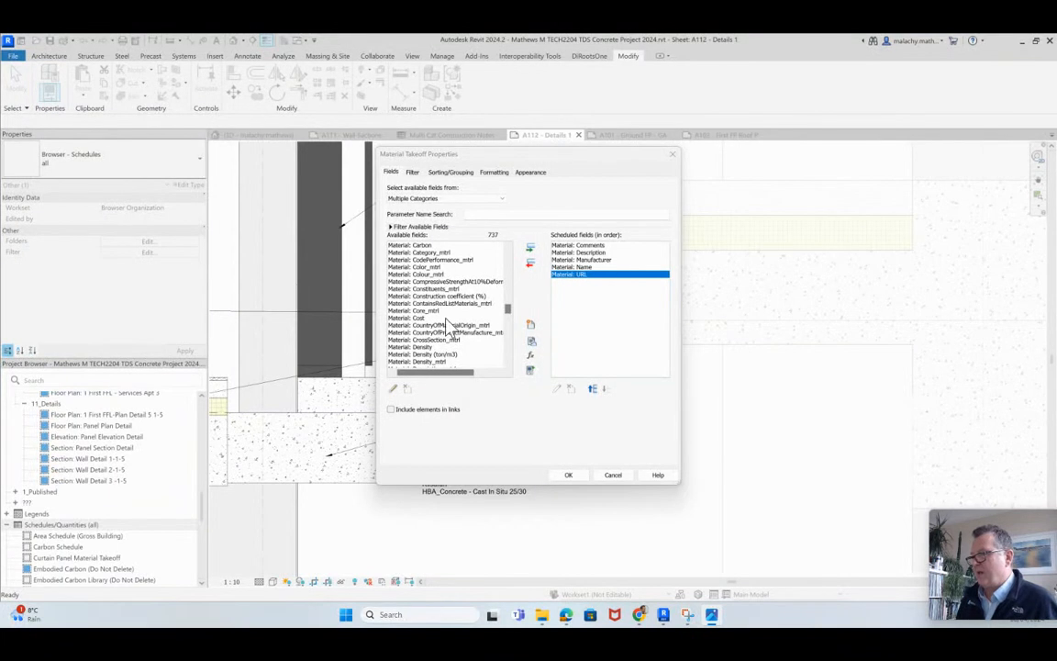
Step: Add the Material: Keynote field to the takeoff's scheduled fields
scroll(450, 321, "down", 5)
scroll(450, 326, "down", 5)
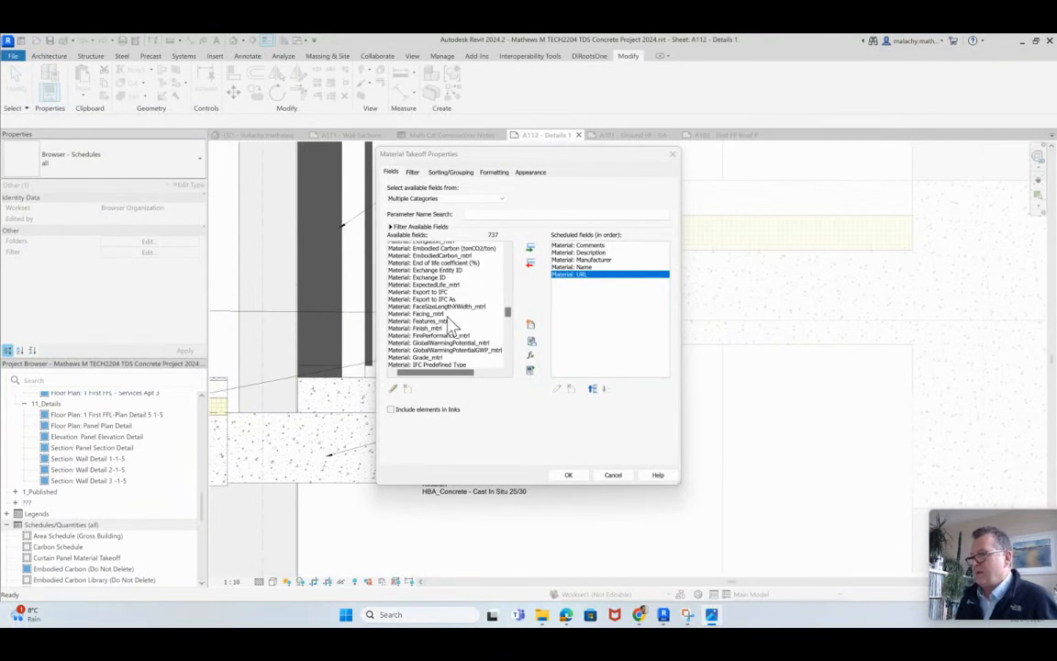
scroll(450, 325, "down", 3)
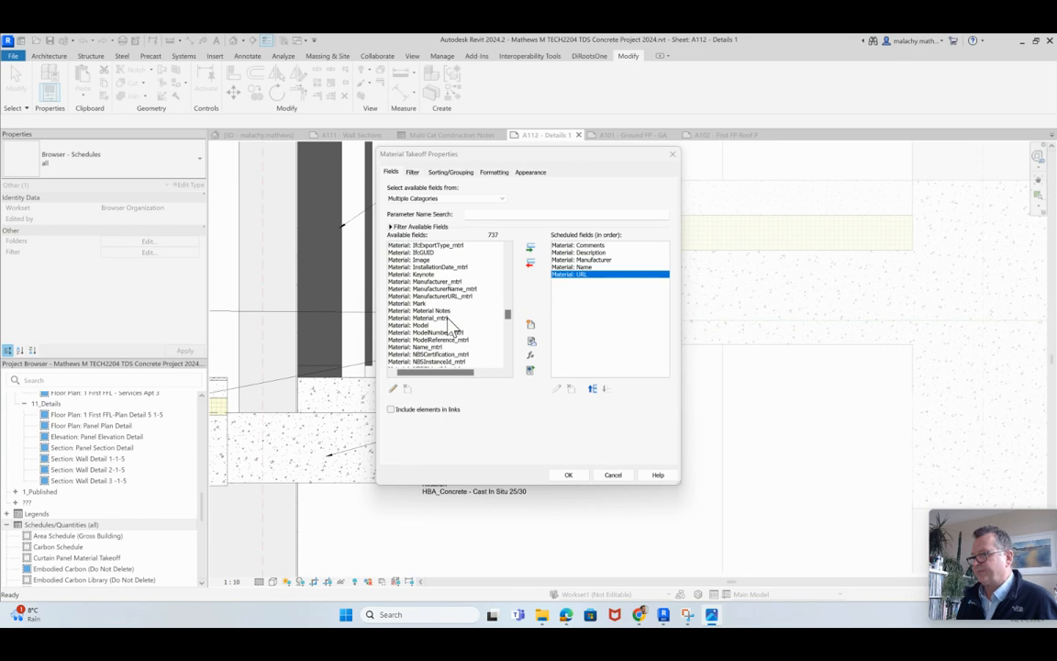
scroll(450, 326, "up", 8)
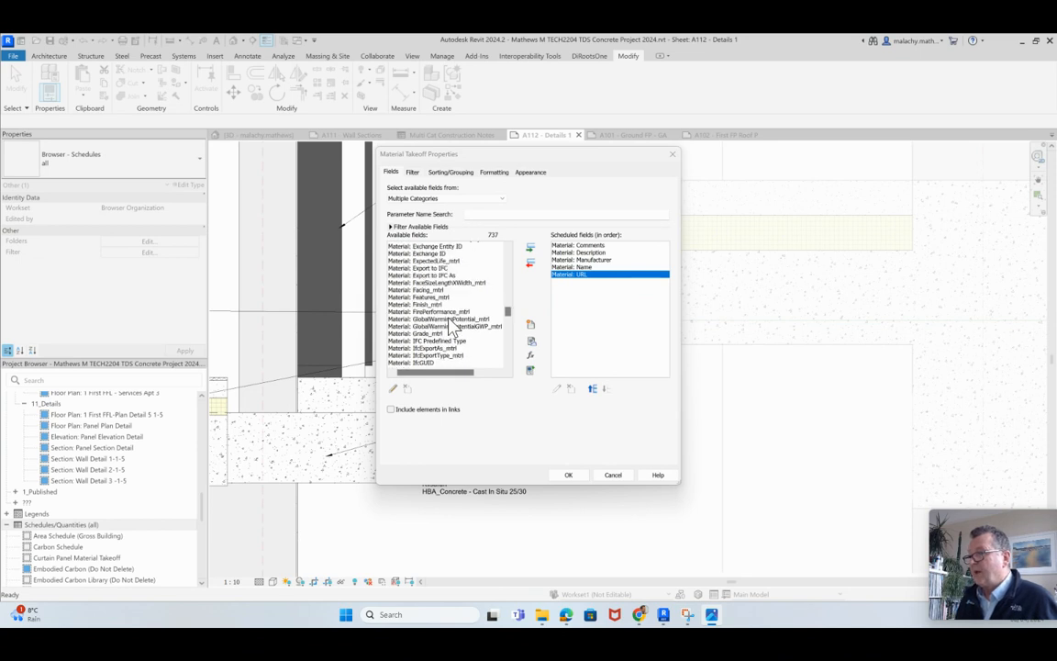
scroll(449, 328, "down", 2)
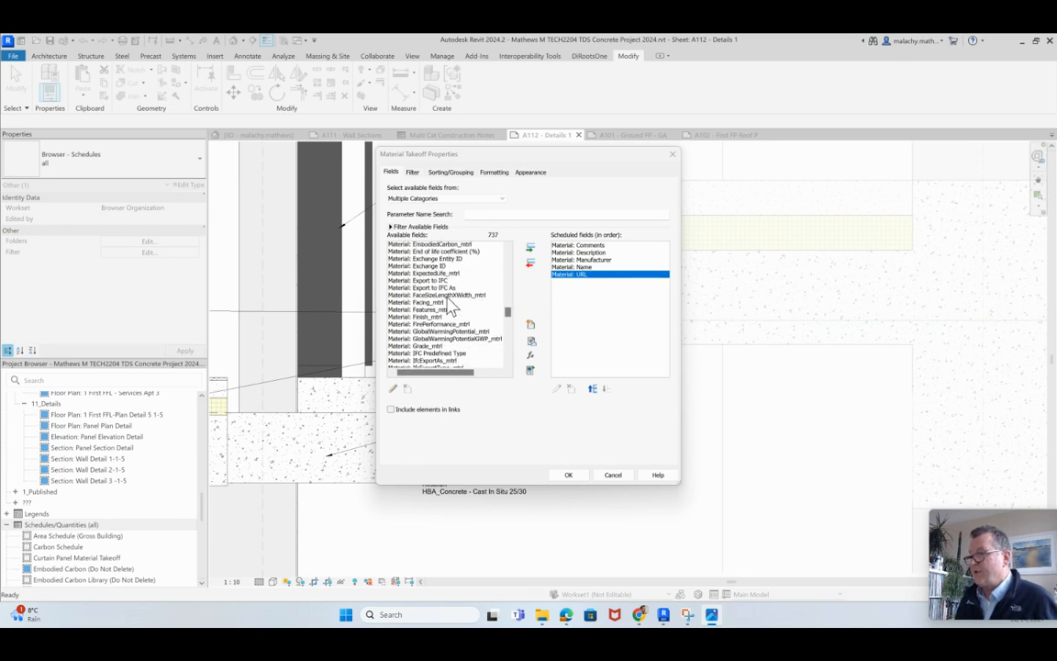
scroll(447, 321, "down", 4)
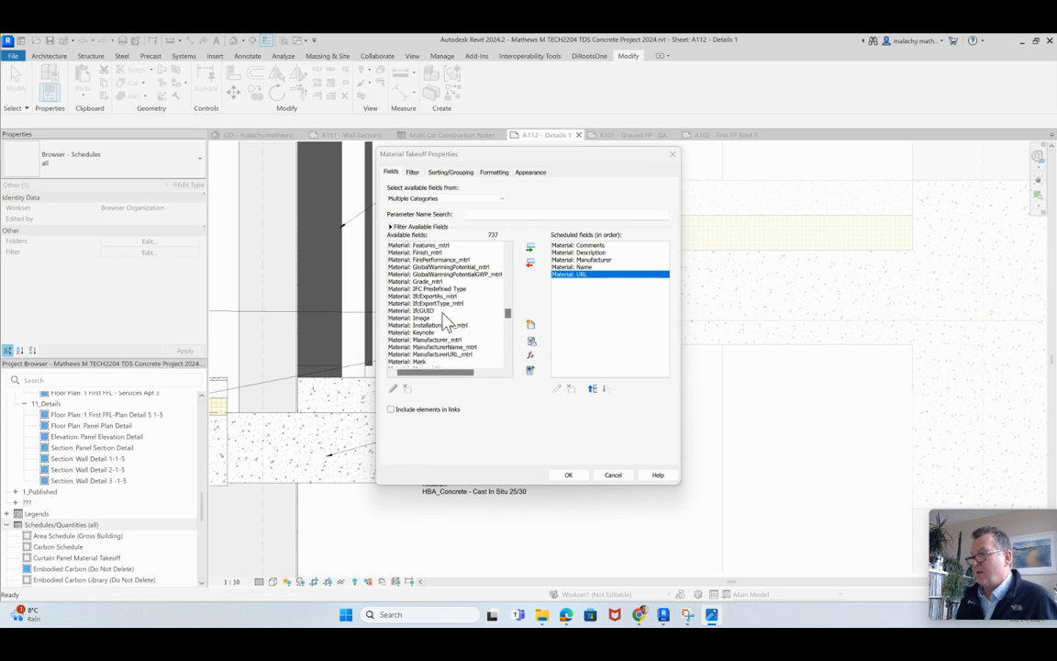
double_click(424, 303)
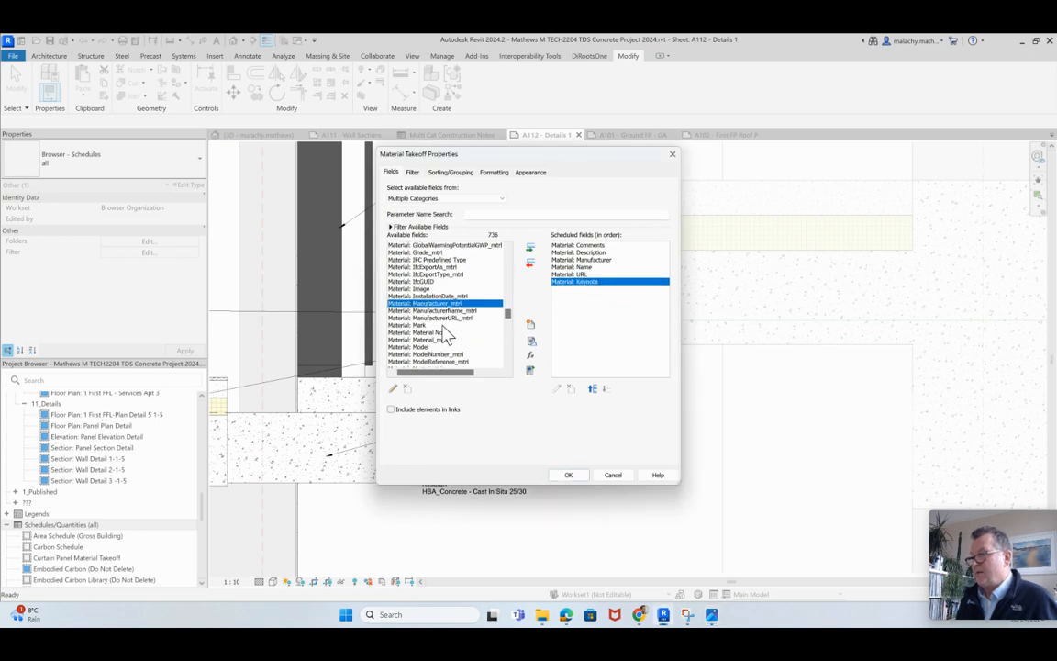
scroll(431, 310, "down", 3)
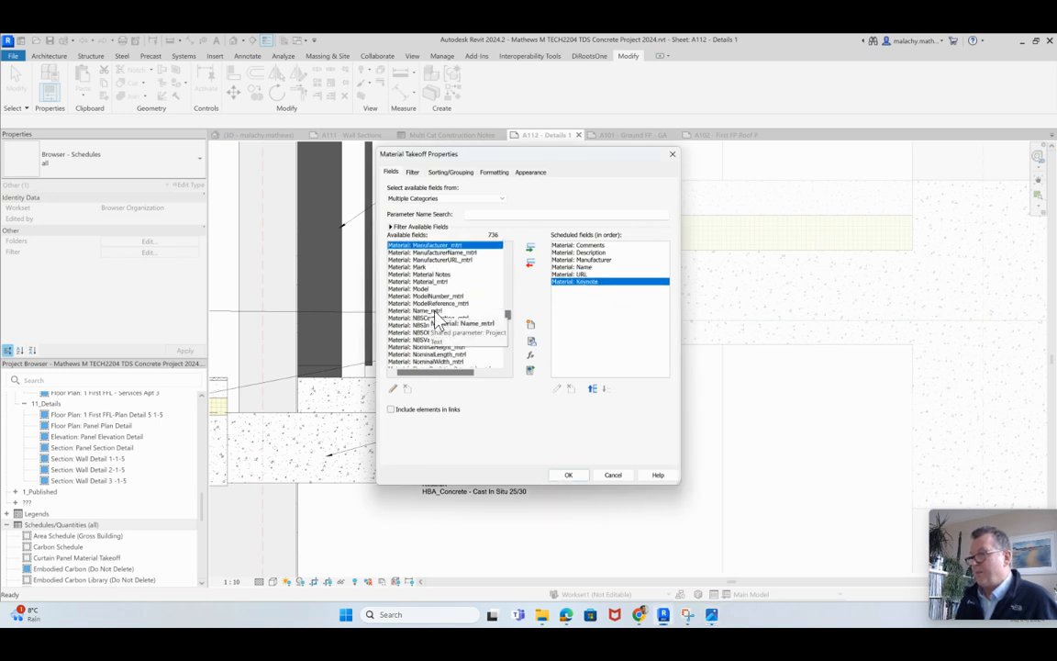
Step: Add the Material: Mark field to the scheduled fields and move Material: Name to the top of the order
double_click(409, 267)
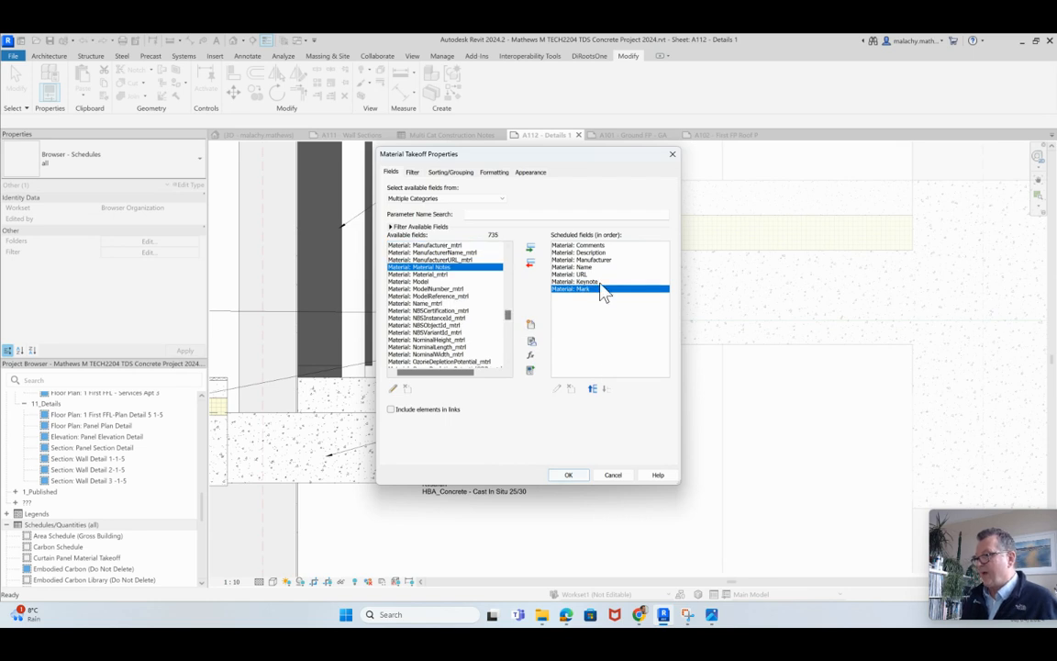
left_click(572, 266)
left_click(591, 389)
left_click(592, 389)
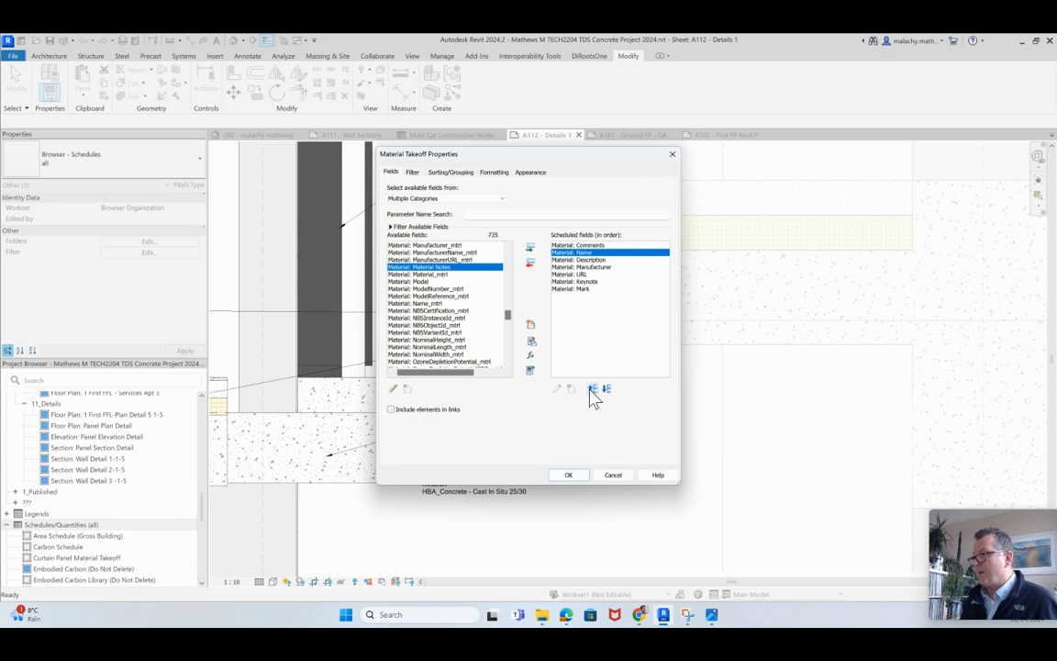
left_click(592, 389)
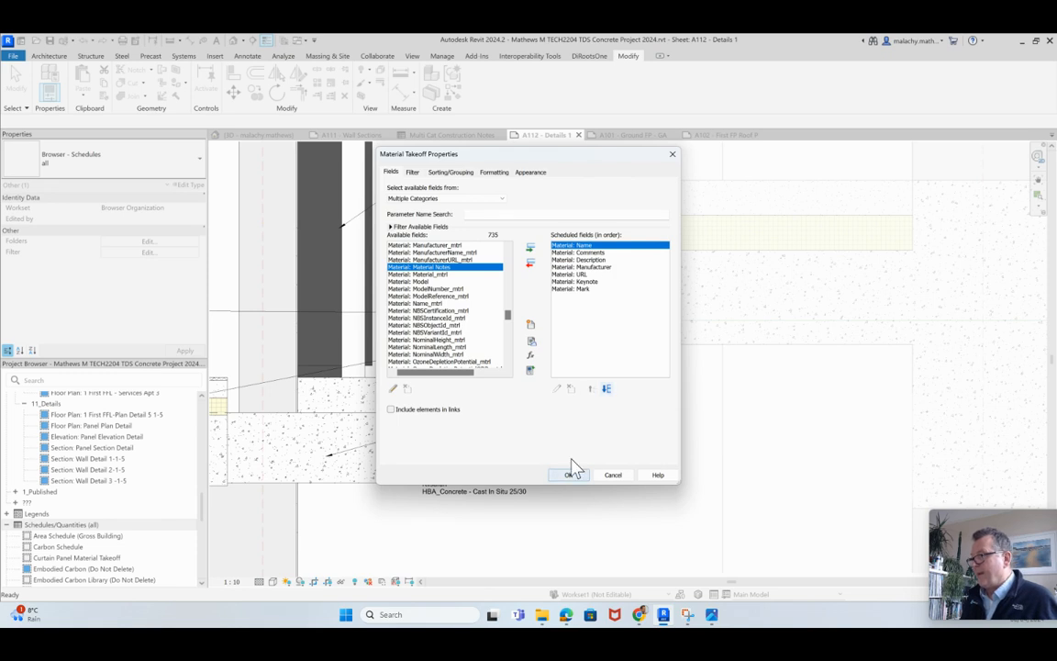
Step: Place the Material: Description field directly after Material: Name and generate the takeoff schedule
left_click(578, 259)
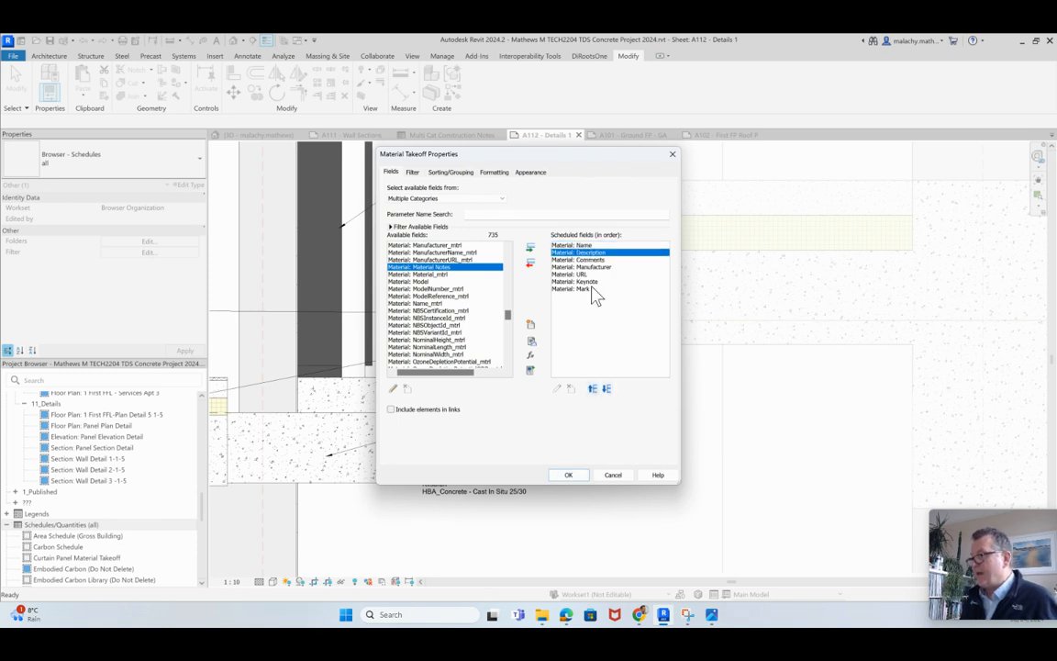
left_click(591, 390)
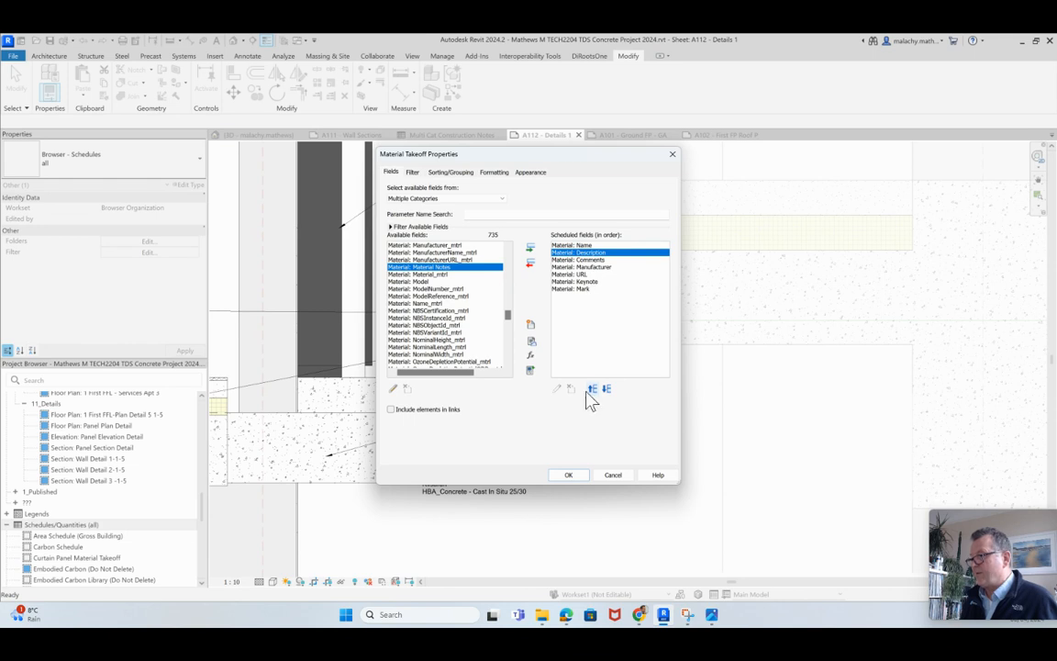
left_click(568, 476)
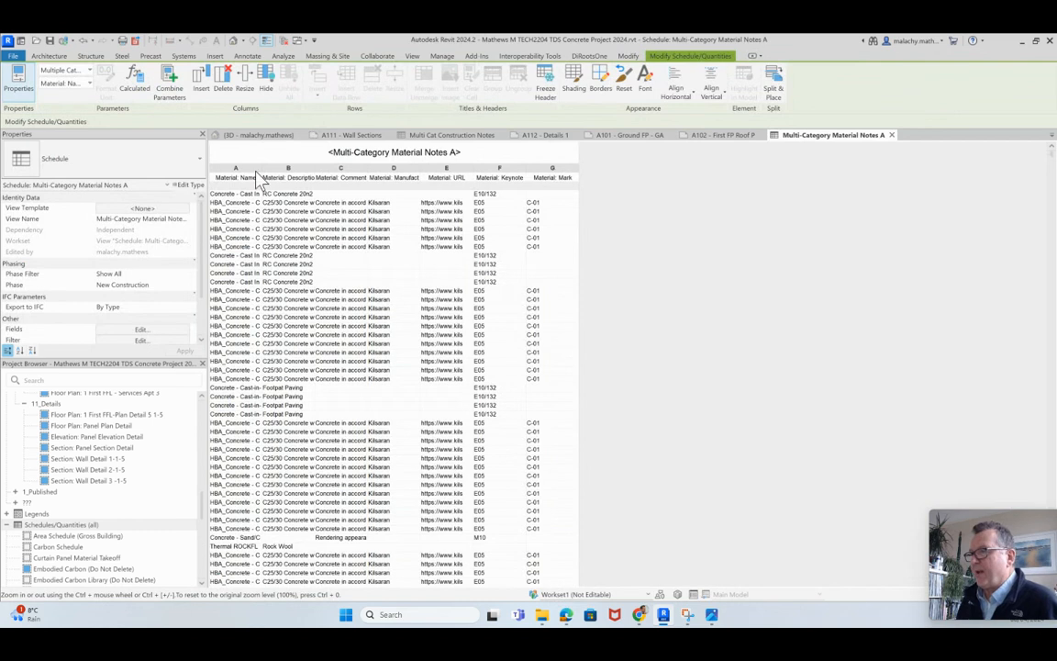
Step: Widen the Material: Name, Description, Comments and URL columns to fit their text
left_click_drag(262, 168, 316, 170)
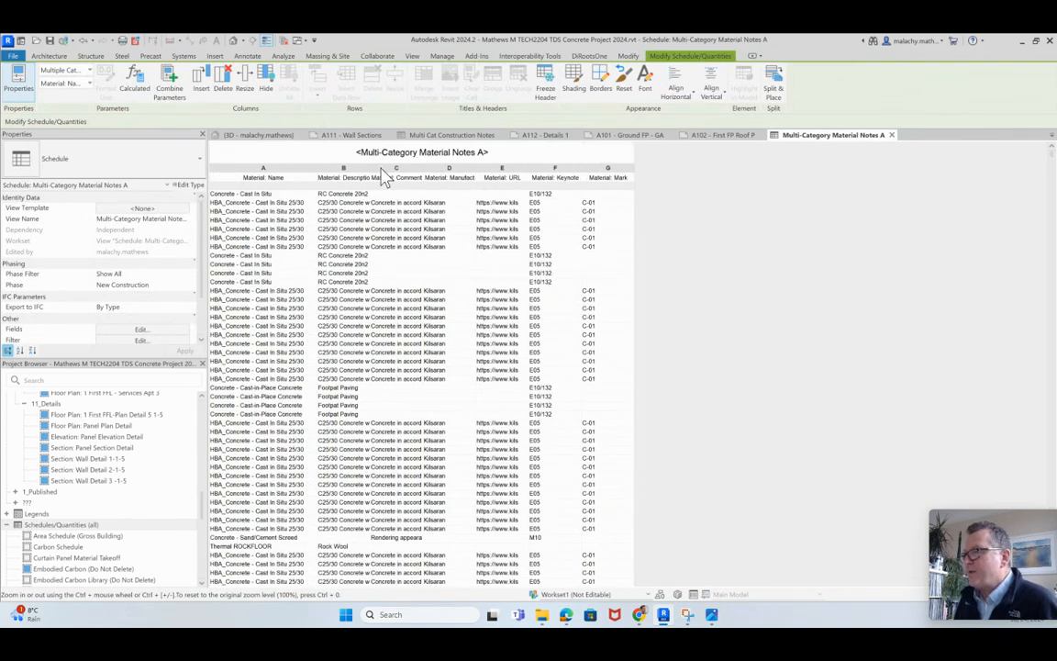
left_click_drag(371, 168, 626, 168)
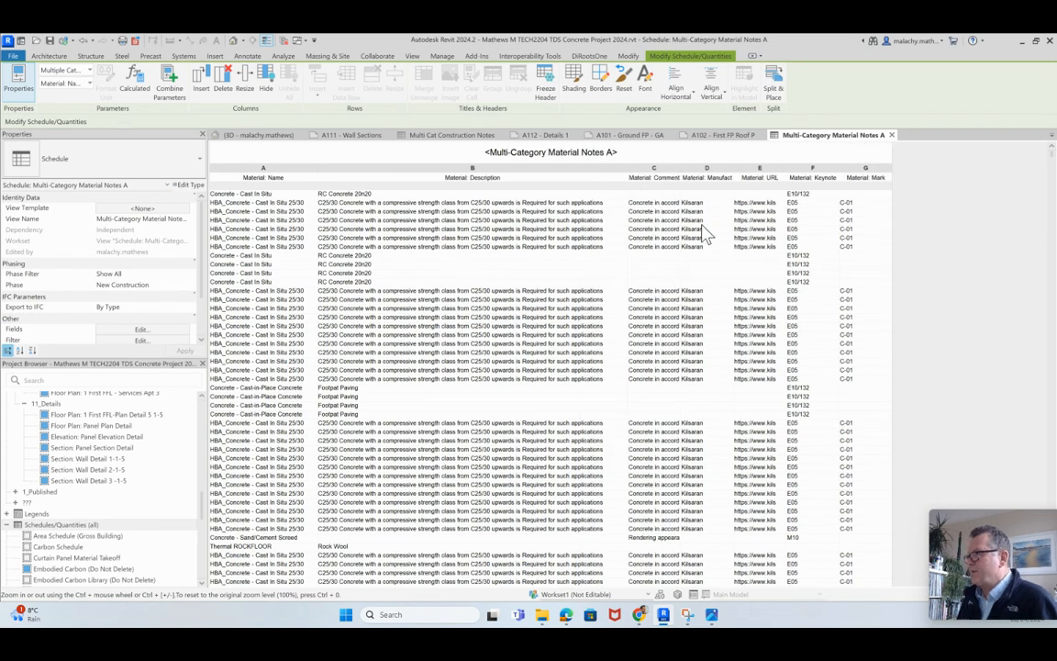
left_click_drag(680, 168, 734, 168)
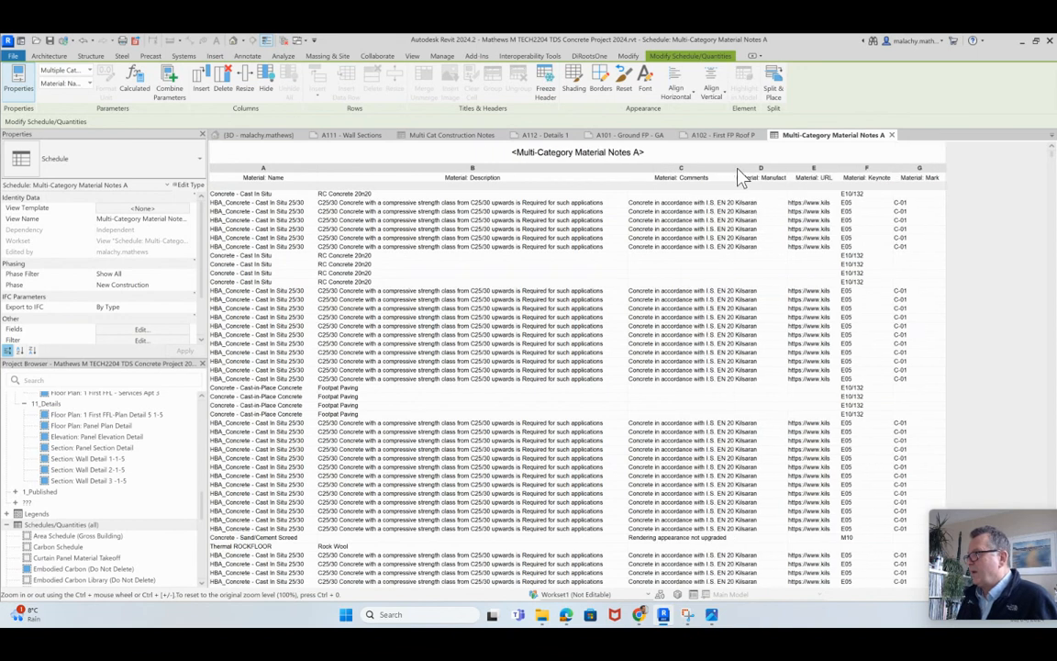
left_click_drag(734, 170, 769, 168)
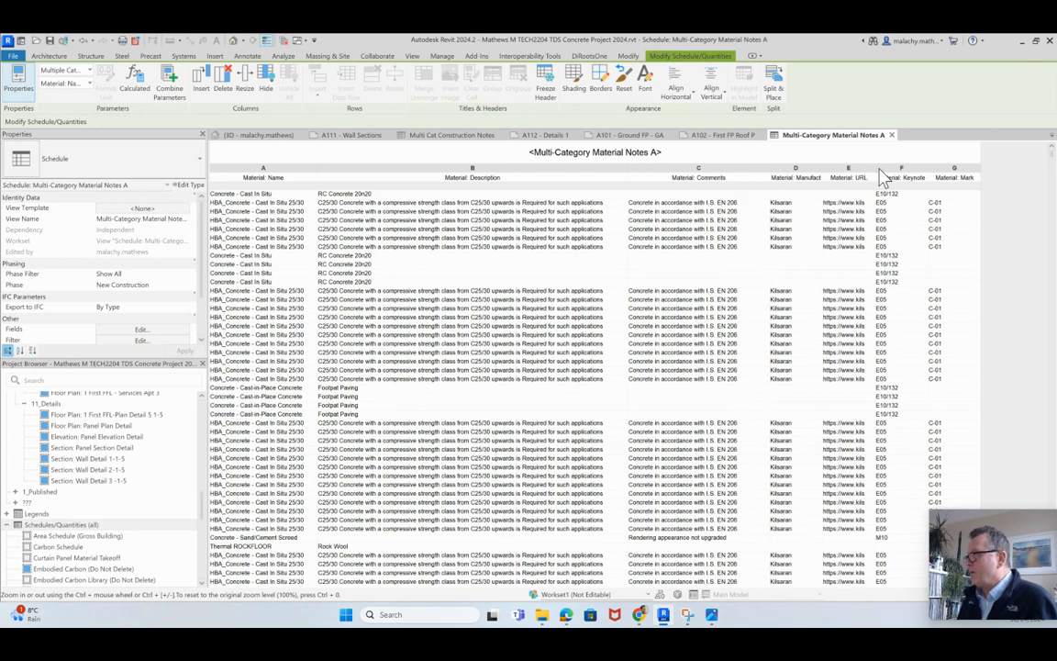
left_click_drag(875, 168, 1027, 170)
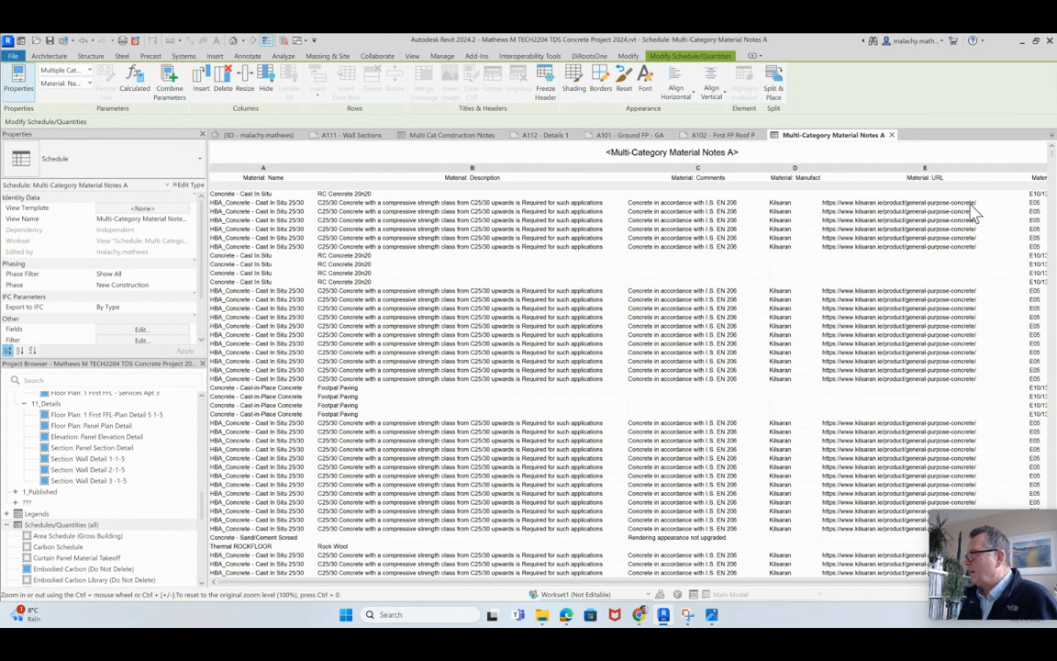
Step: Remove the Material: Keynote field from the takeoff's scheduled fields
left_click_drag(644, 581, 815, 585)
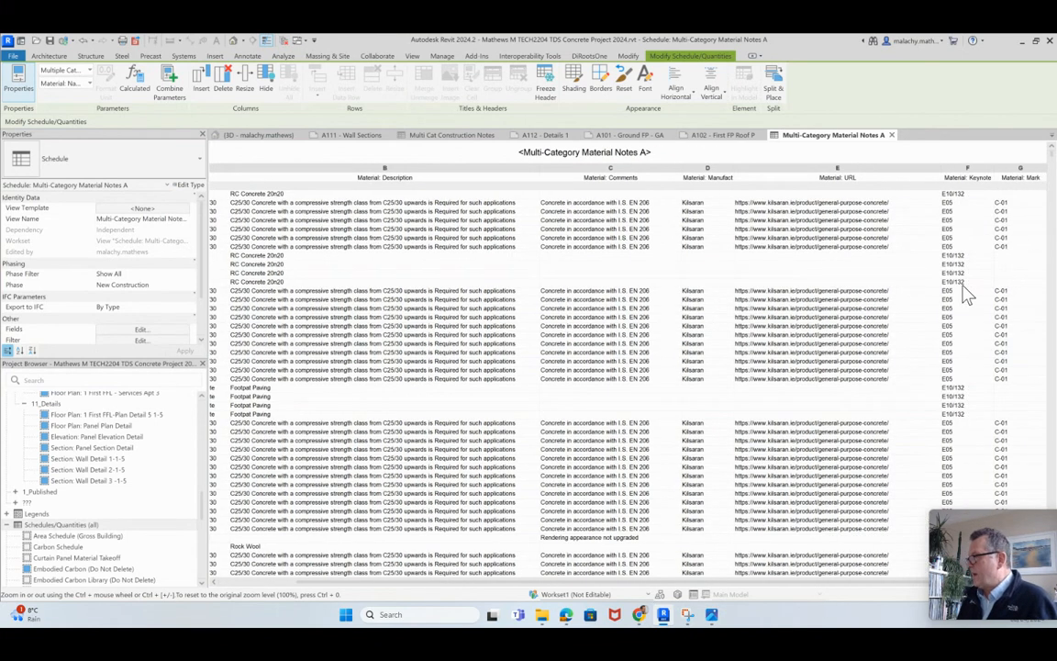
left_click(141, 329)
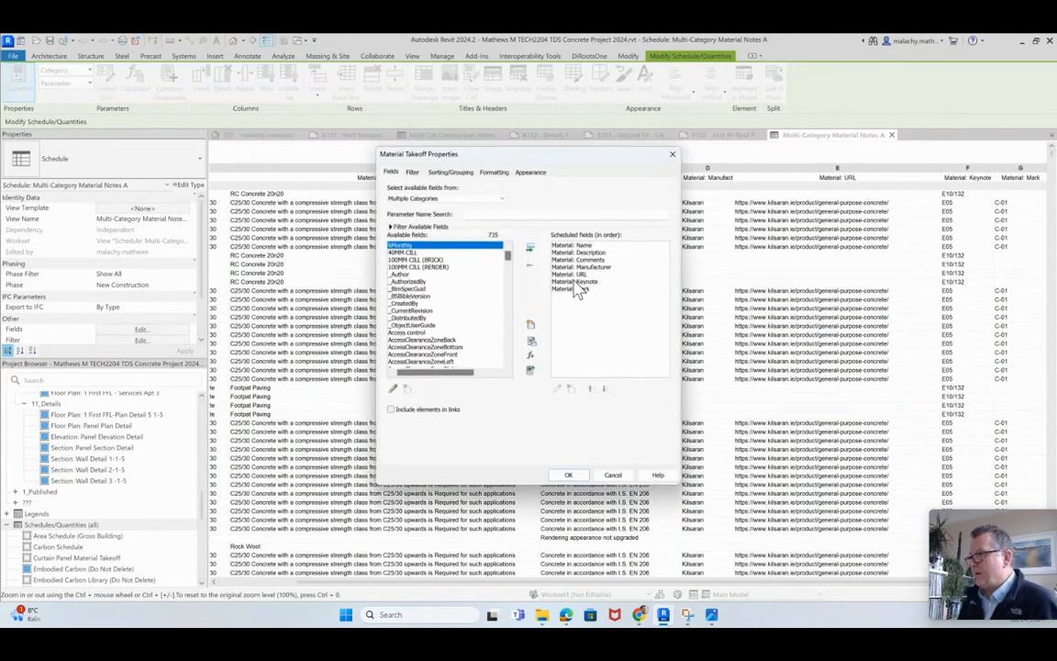
left_click(571, 283)
left_click(532, 263)
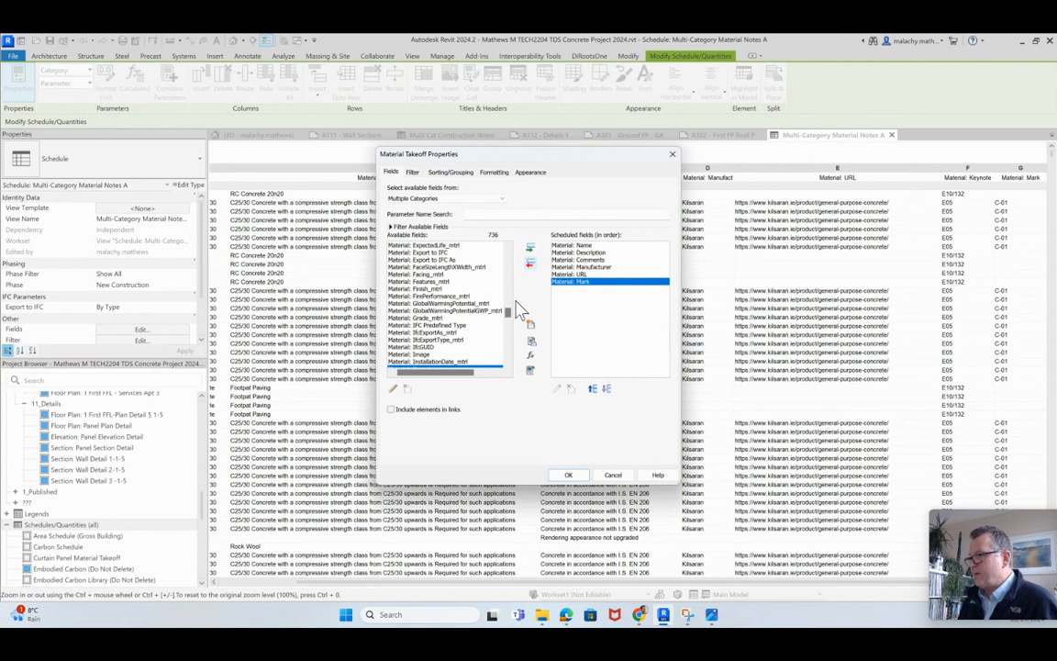
Step: Add the Material: Uniclass2015Code_mtrl field, place it above Material: Mark in the field order and apply the changes
scroll(464, 344, "up", 3)
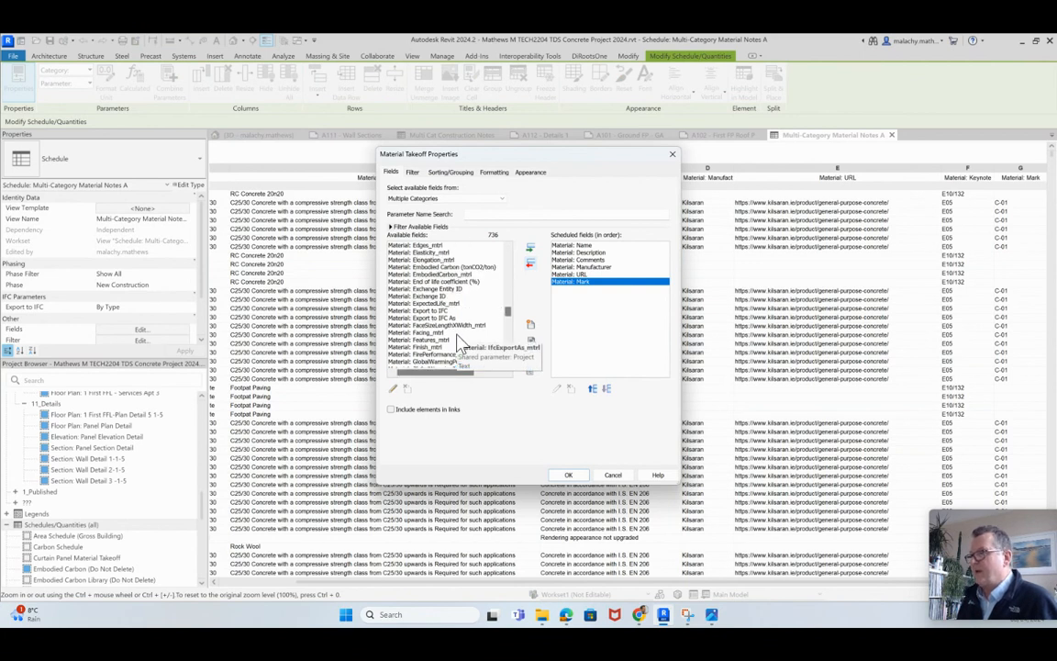
scroll(459, 341, "down", 15)
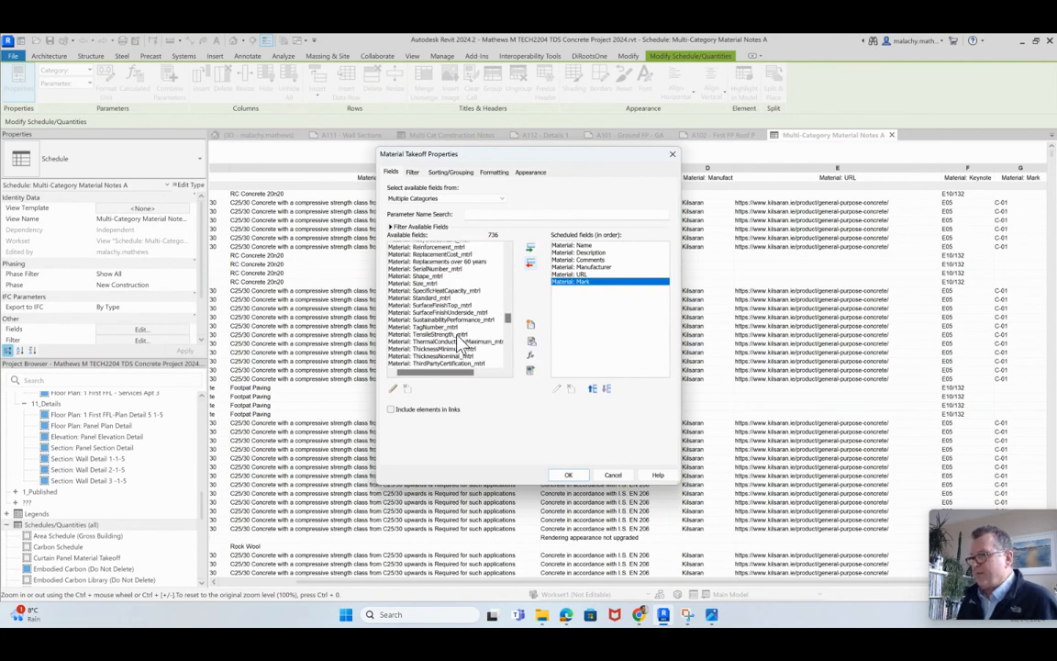
scroll(461, 341, "down", 10)
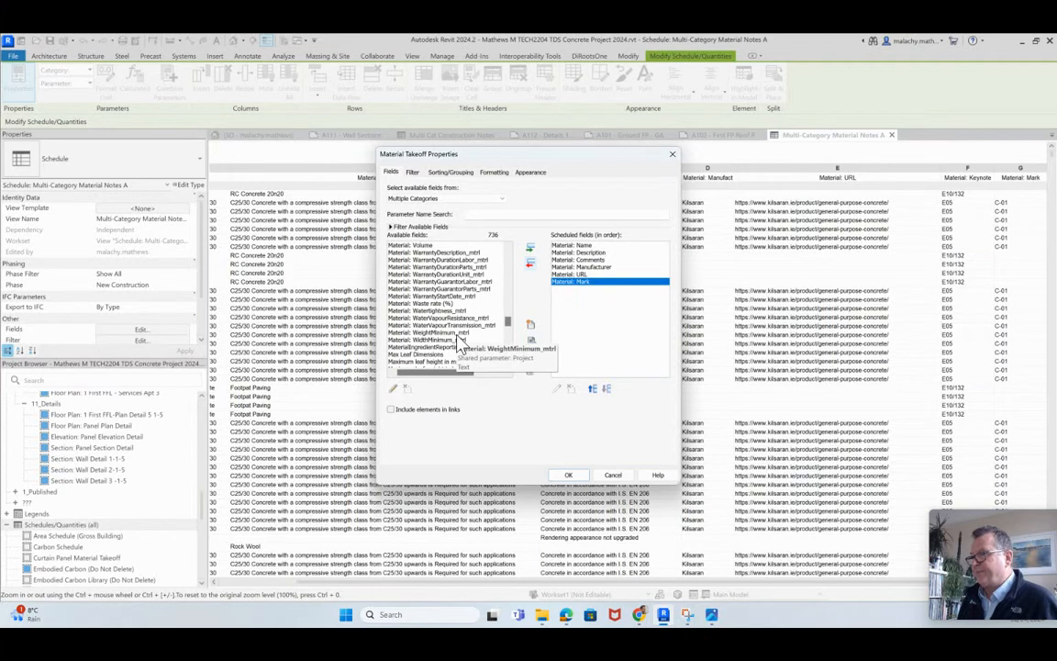
scroll(462, 344, "up", 3)
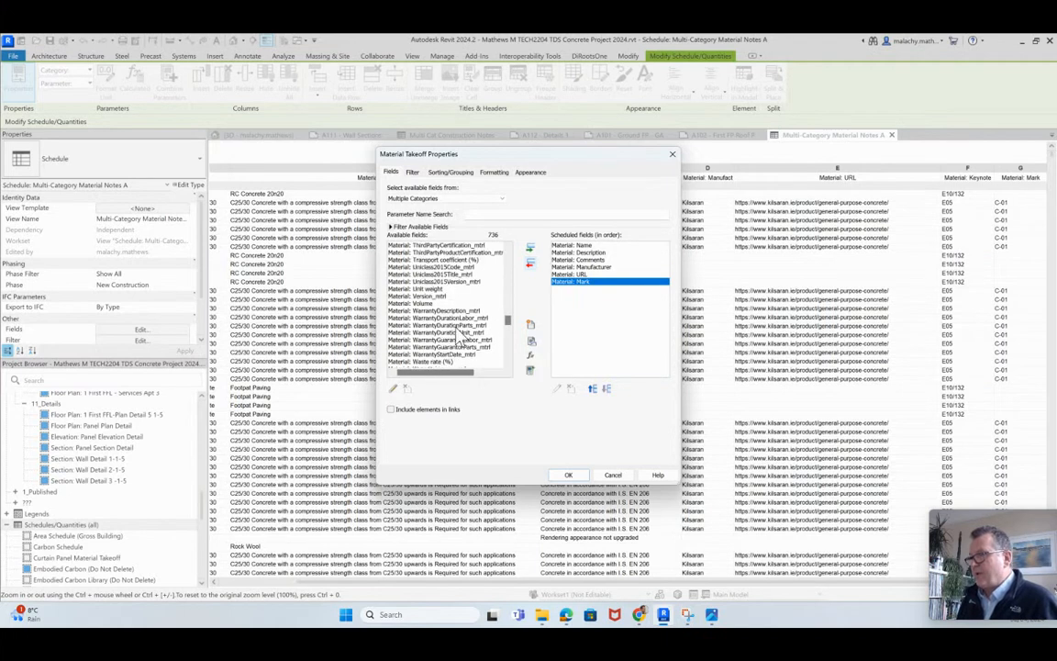
left_click(440, 267)
left_click(529, 247)
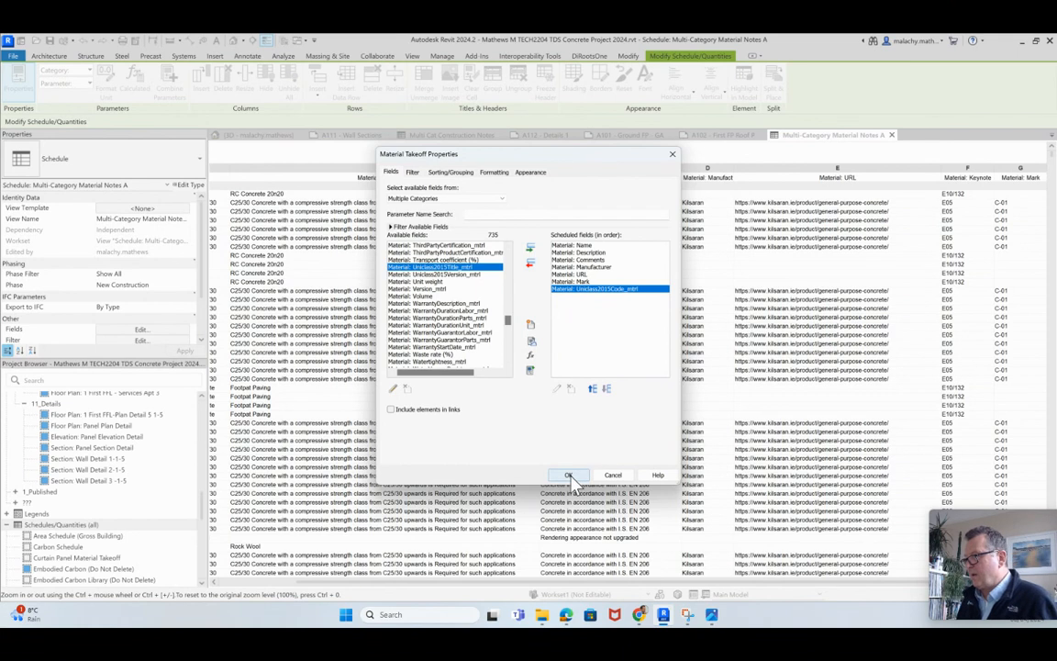
left_click(593, 388)
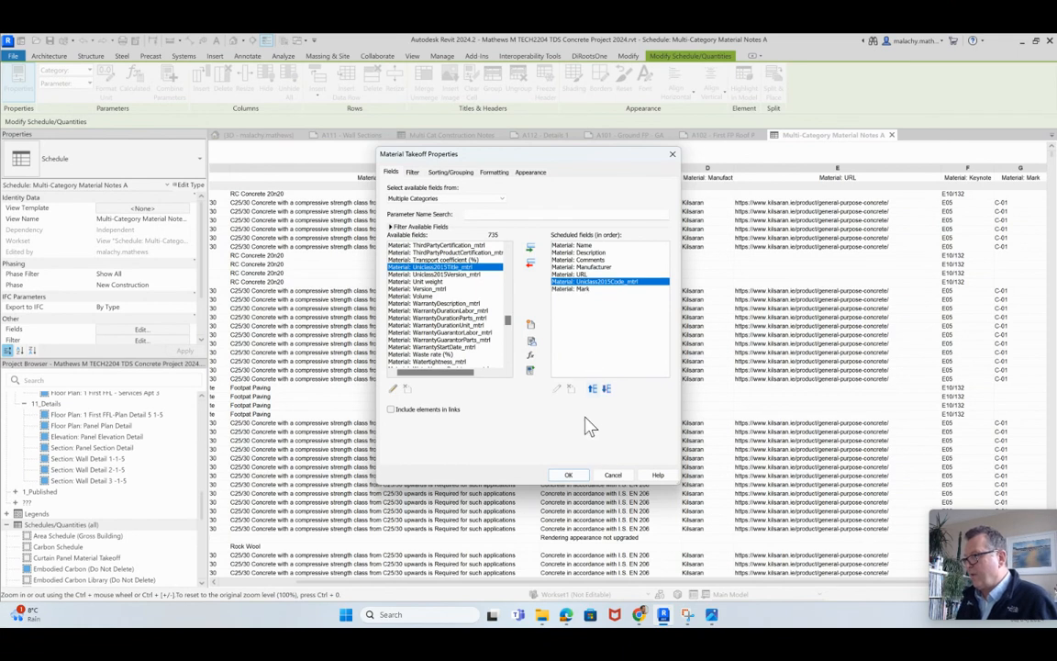
left_click(575, 473)
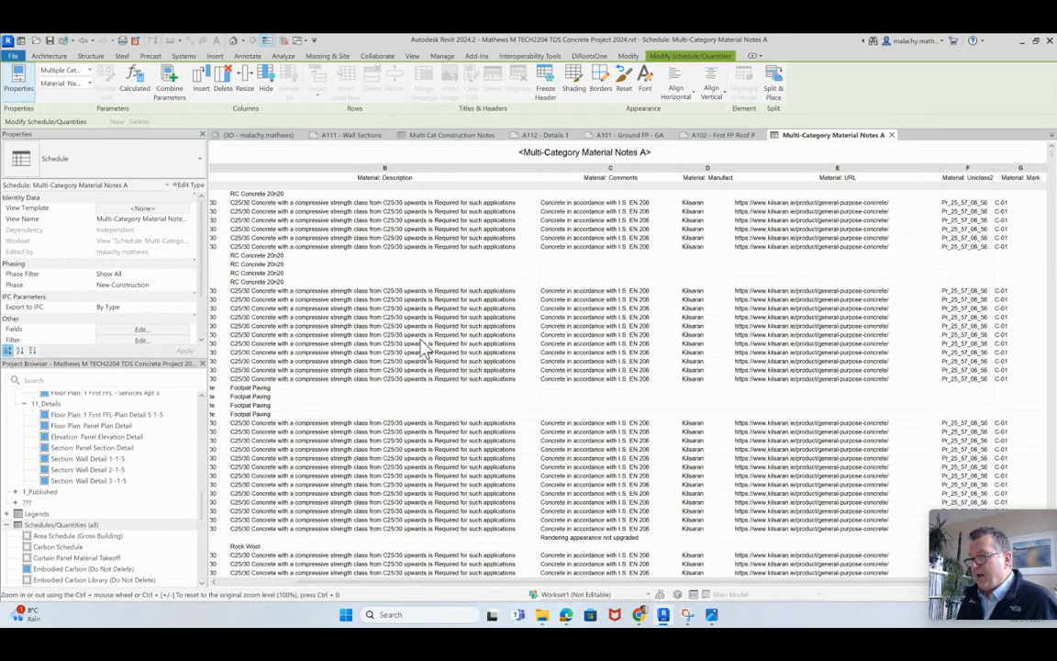
Step: Sort the takeoff by Material: Name in ascending order and turn off itemizing of every instance
left_click_drag(515, 582, 399, 579)
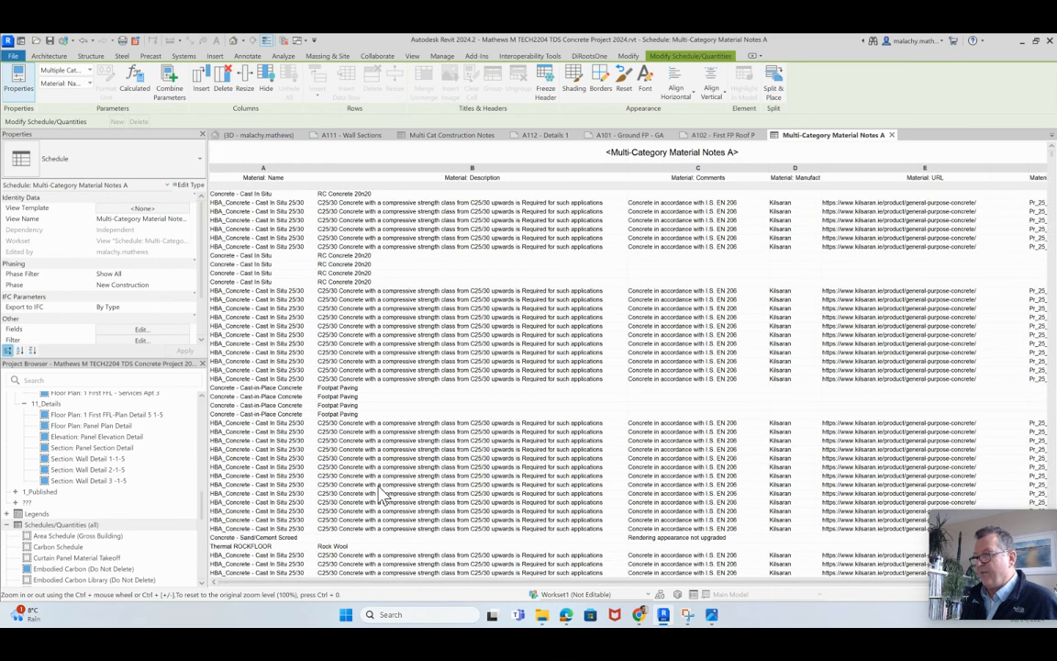
scroll(391, 422, "down", 4)
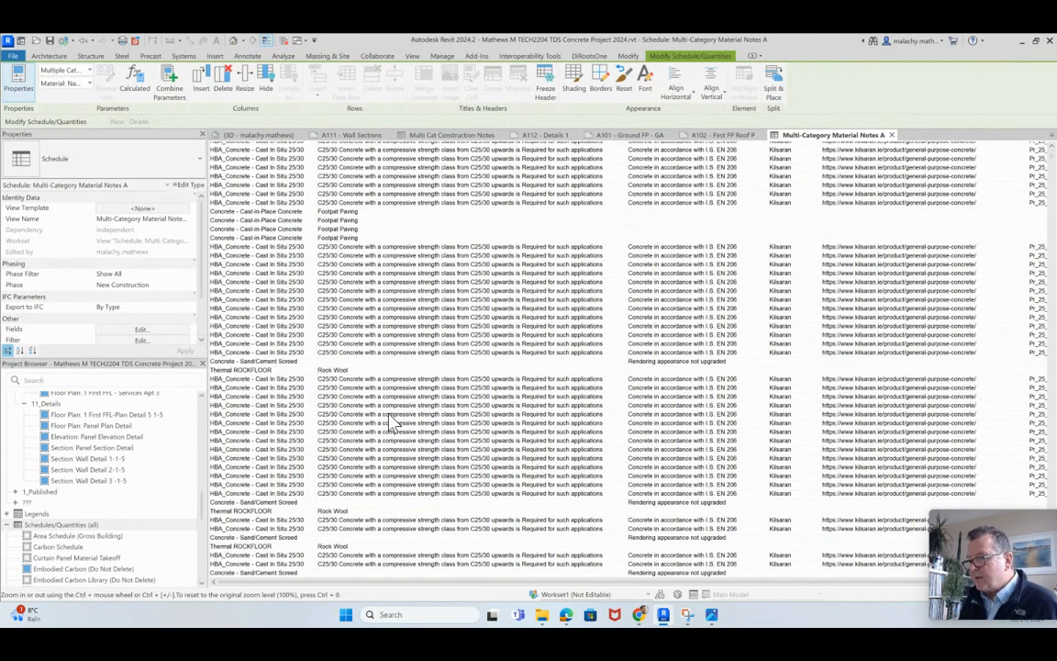
scroll(392, 422, "up", 5)
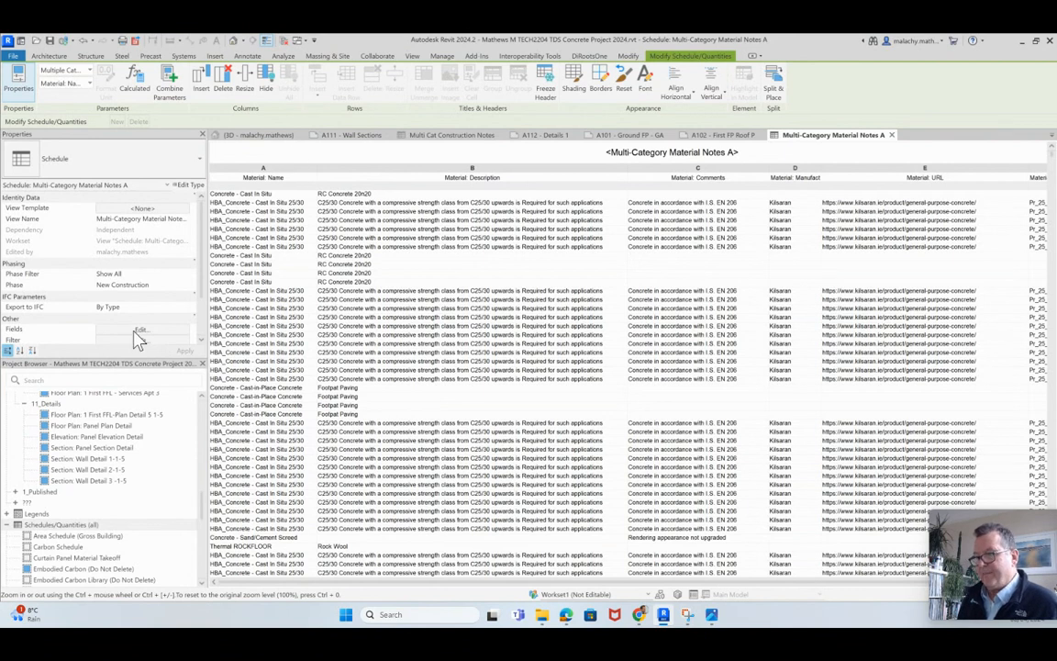
left_click(138, 331)
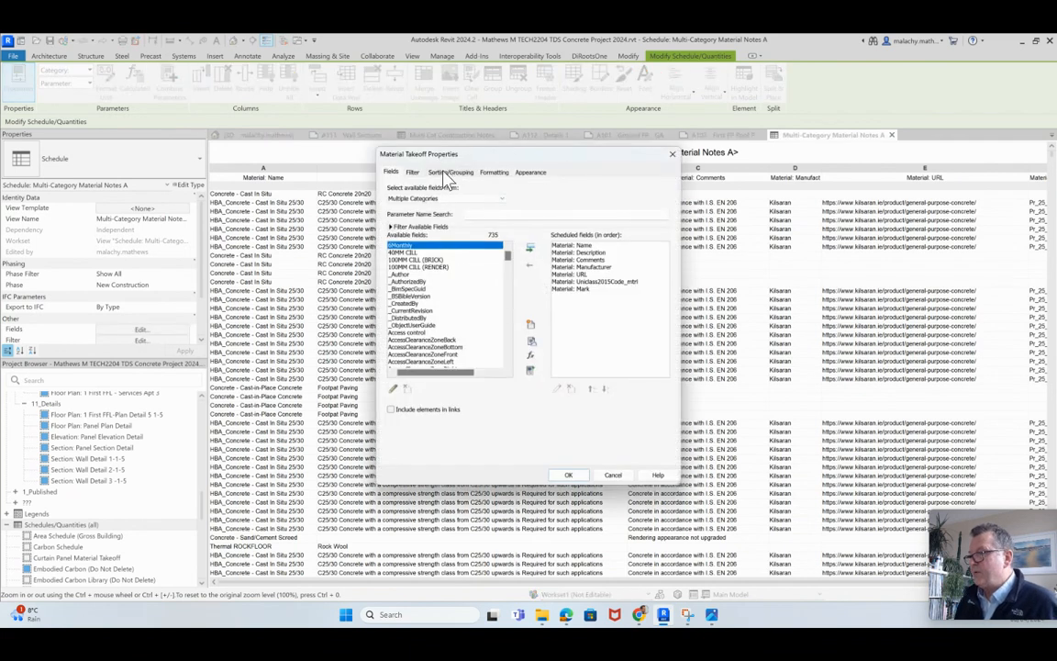
left_click(450, 172)
left_click(532, 189)
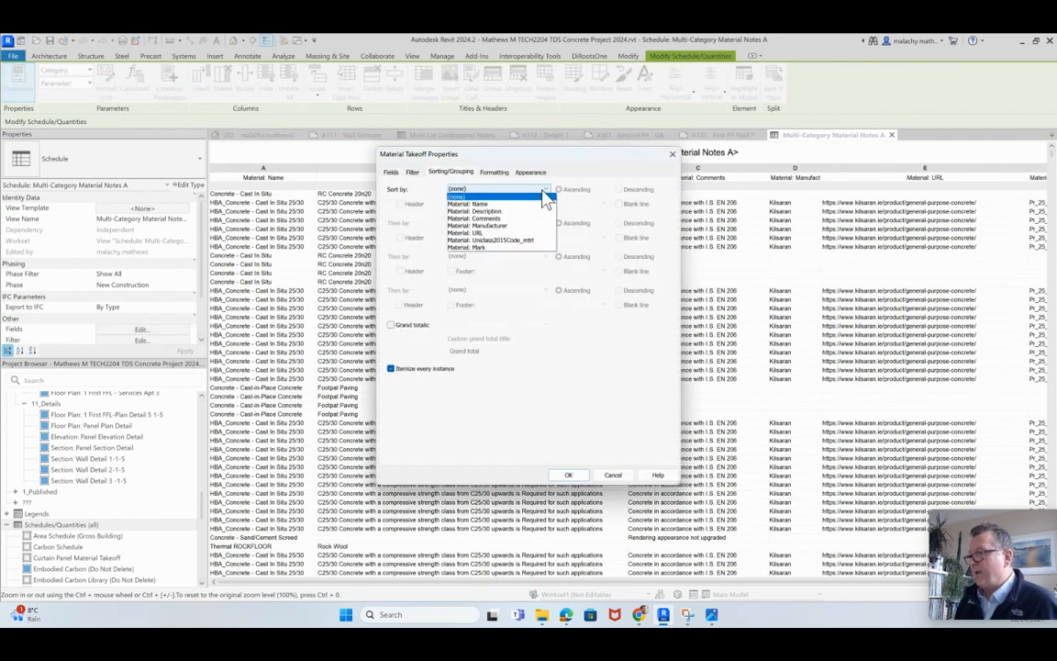
left_click(486, 203)
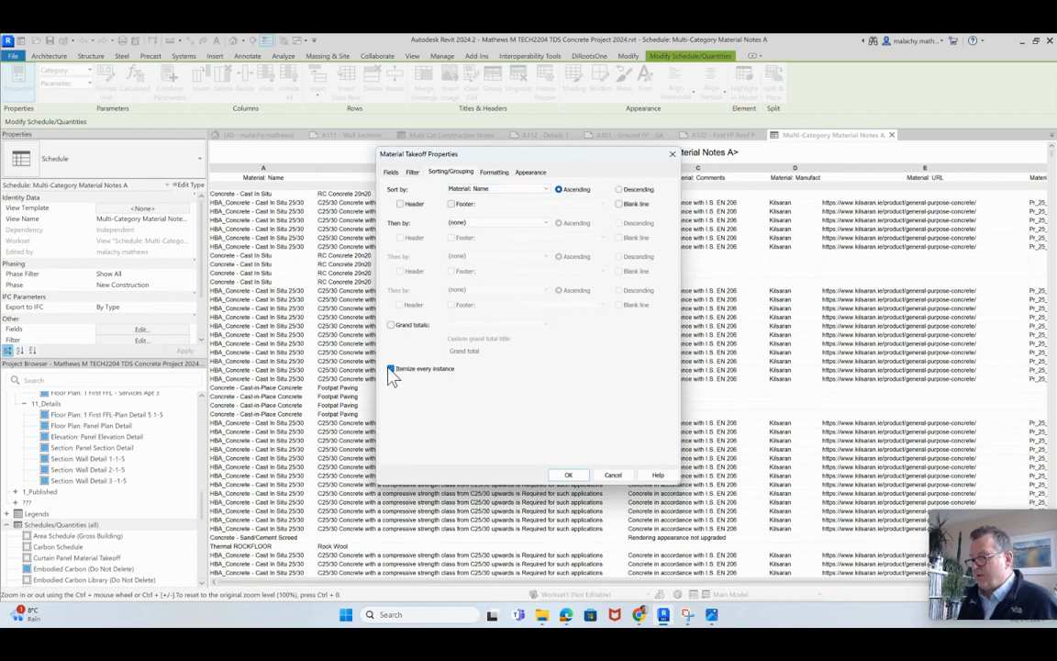
left_click(568, 474)
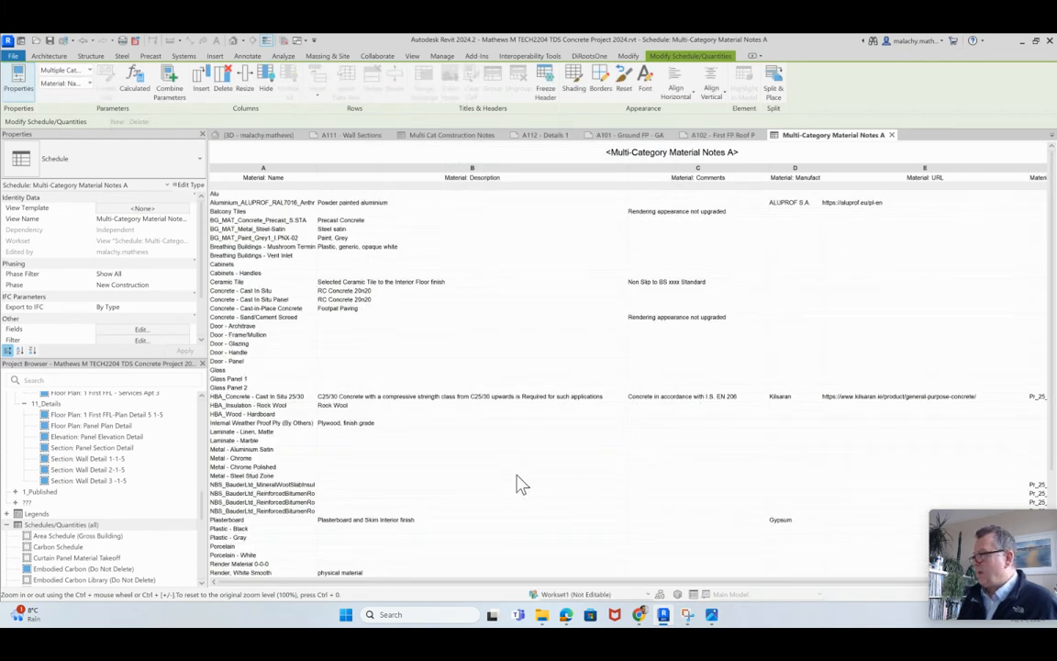
Step: Add the Count field to the end of the material takeoff's scheduled fields and apply the change
scroll(761, 396, "down", 5)
left_click_drag(683, 583, 862, 587)
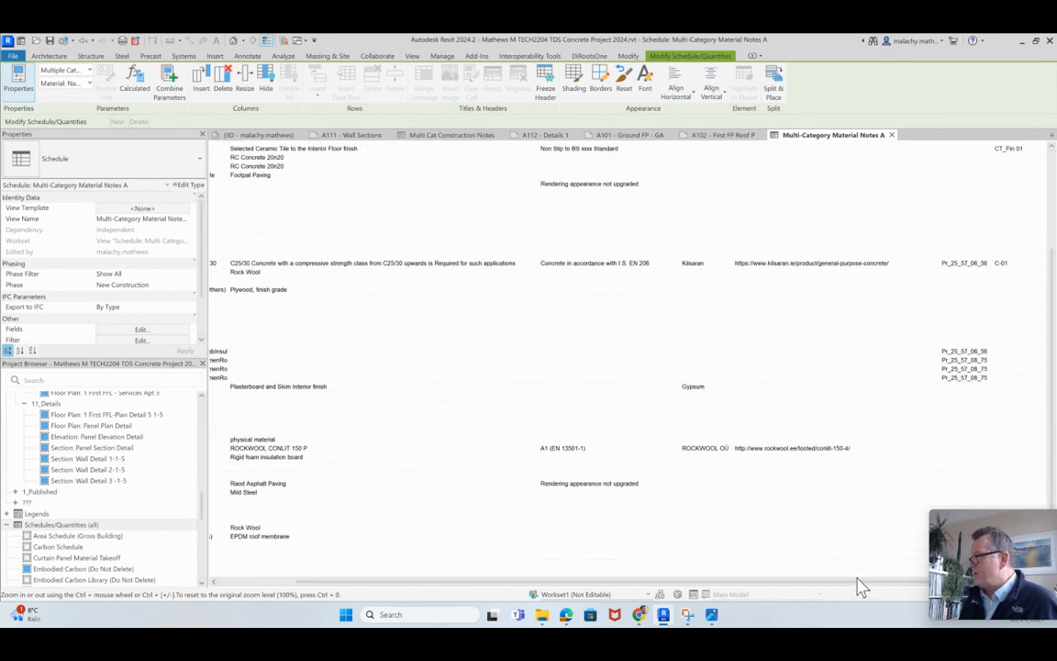
scroll(807, 418, "up", 3)
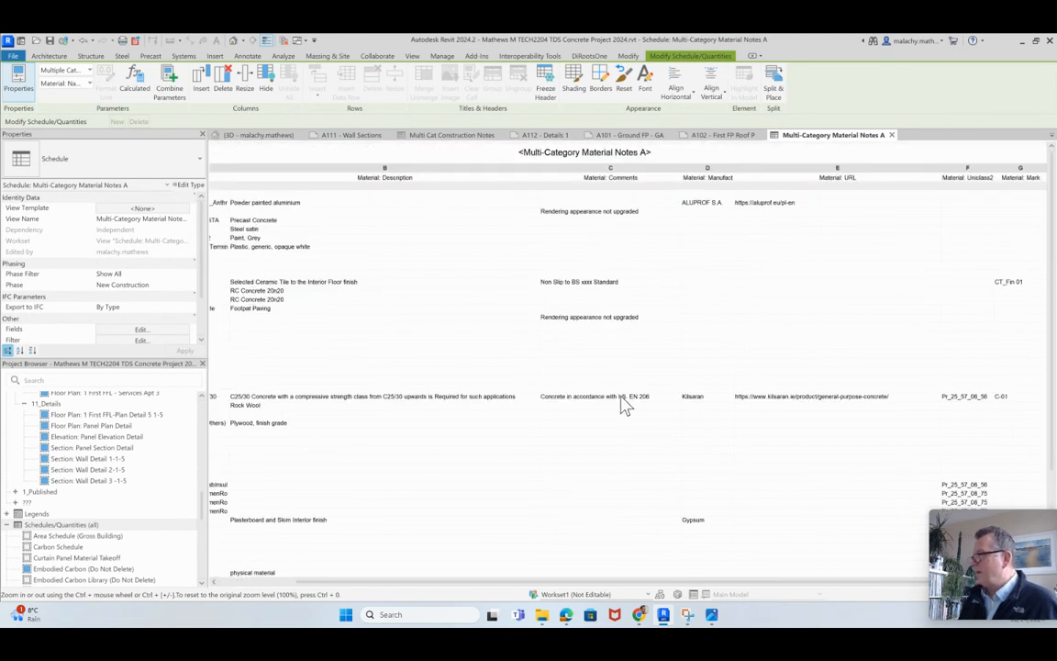
left_click(139, 329)
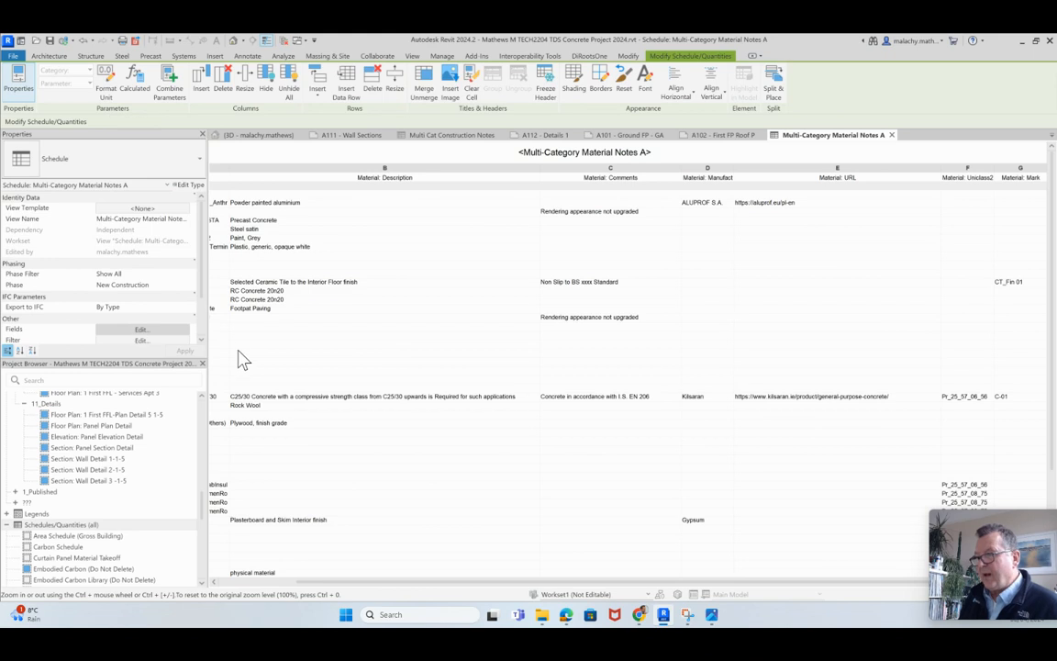
scroll(418, 317, "down", 5)
scroll(420, 323, "down", 5)
scroll(420, 323, "down", 6)
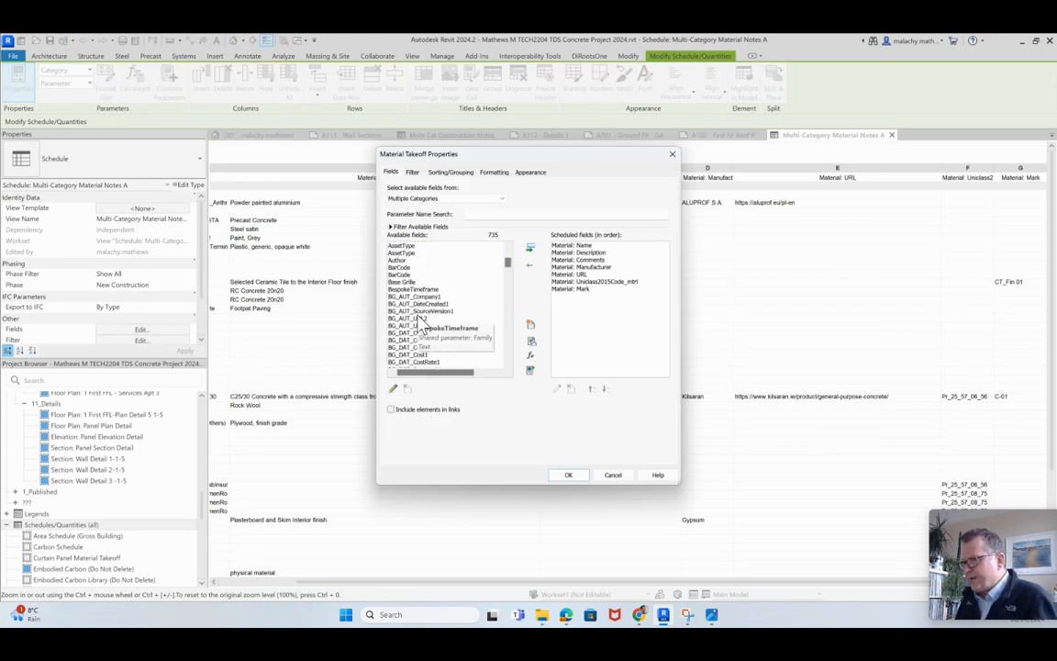
scroll(421, 323, "down", 8)
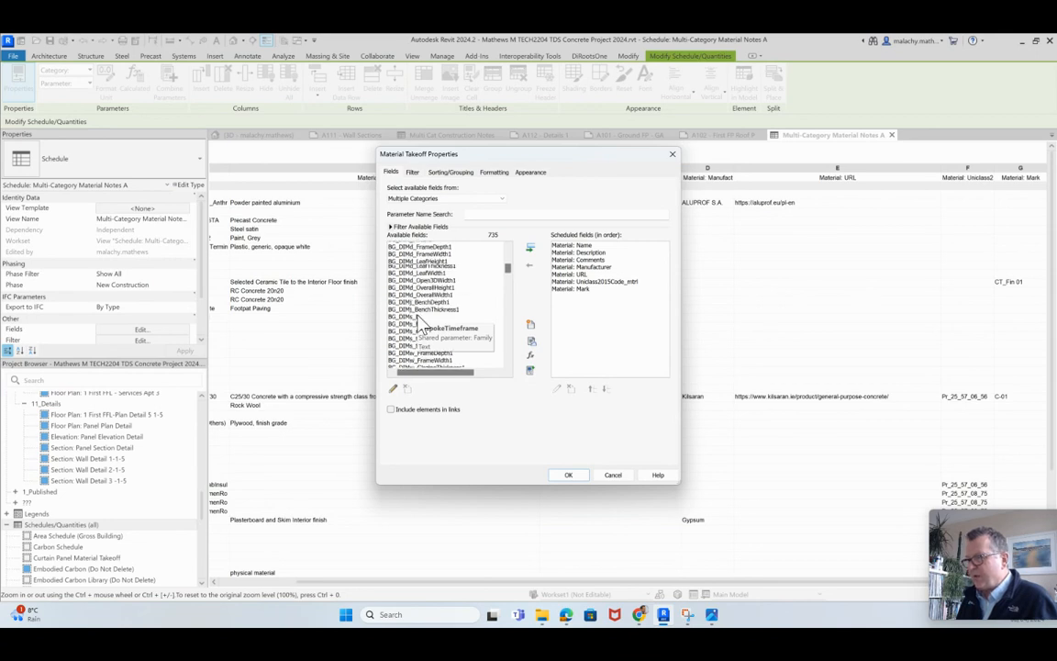
scroll(421, 323, "down", 5)
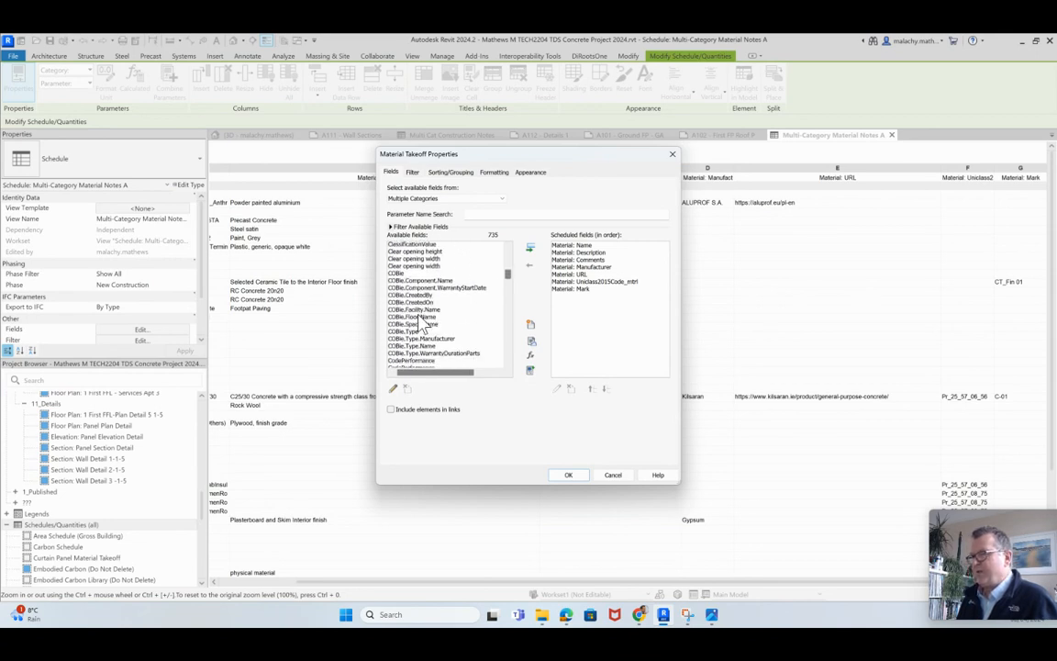
scroll(420, 323, "down", 3)
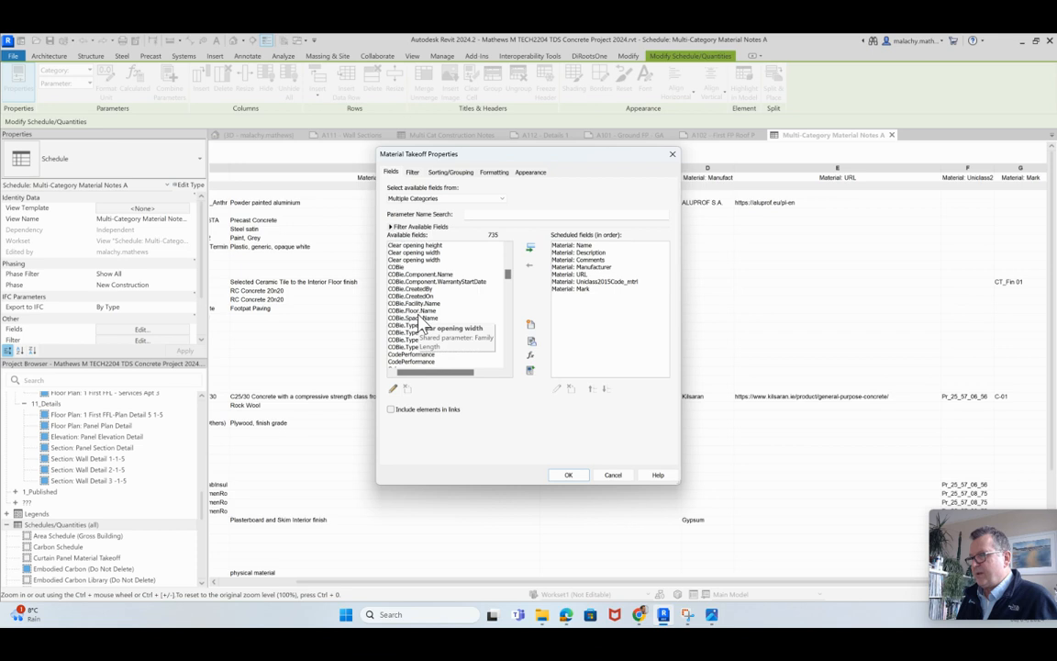
scroll(421, 321, "down", 5)
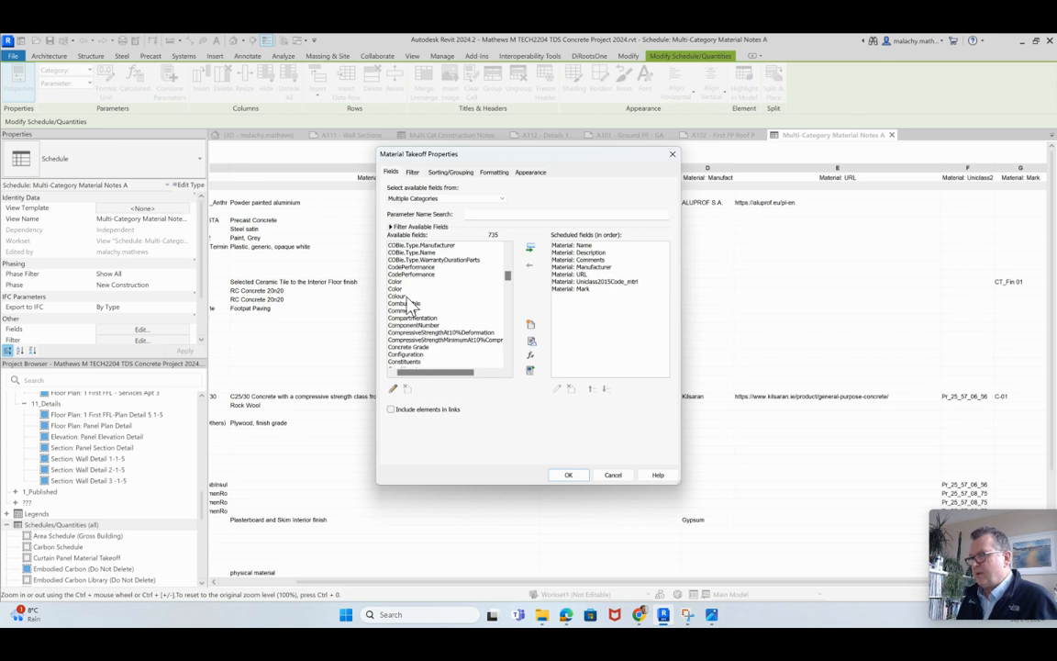
scroll(414, 340, "down", 3)
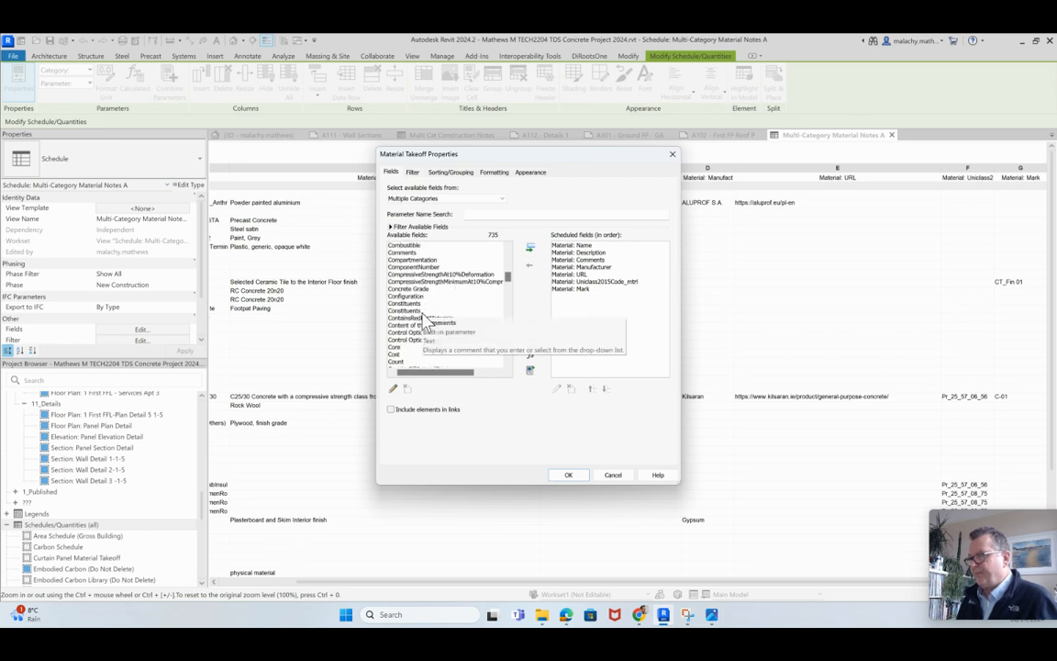
scroll(412, 358, "down", 2)
double_click(396, 332)
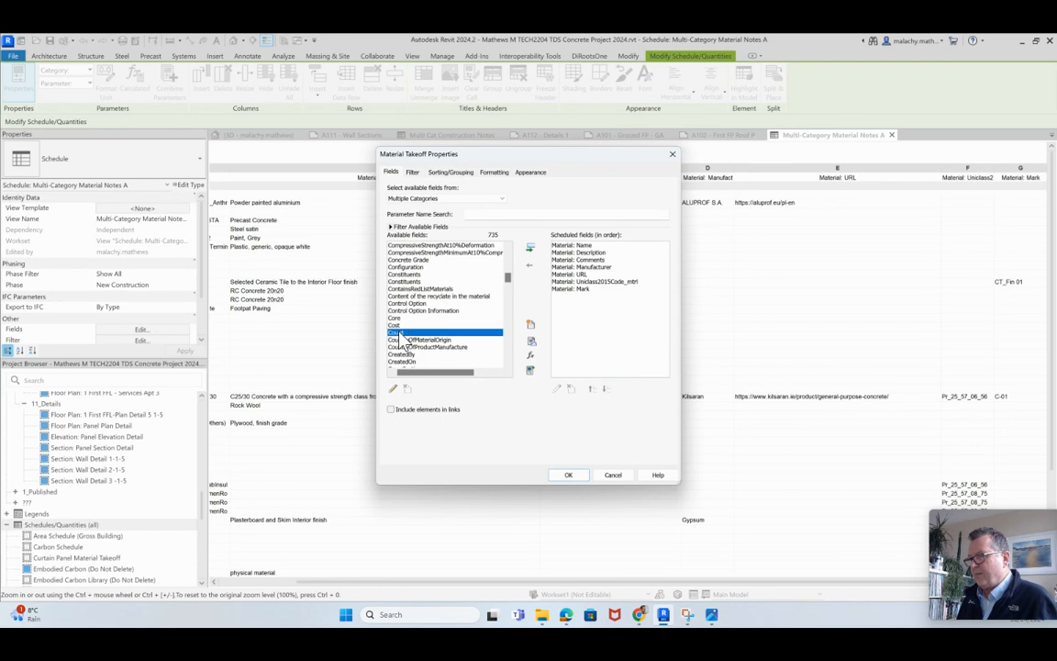
left_click(569, 475)
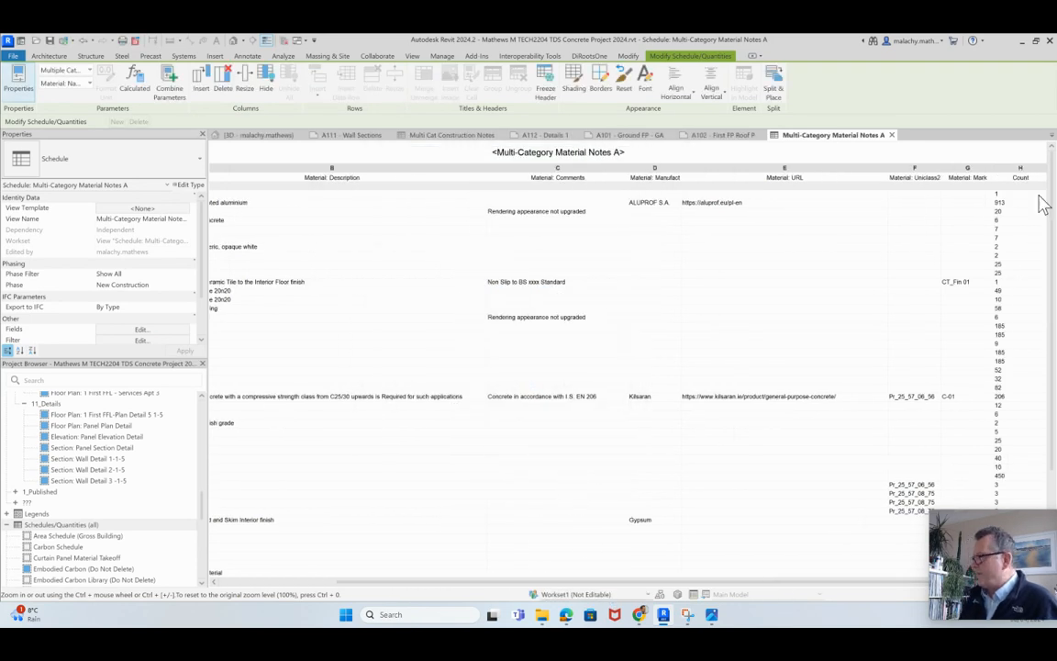
Step: Set the description of material BG_MAT_Concrete_Precast_S.STA to "Precast Concrete as per manufacturors Data" in the takeoff
left_click_drag(779, 584, 570, 567)
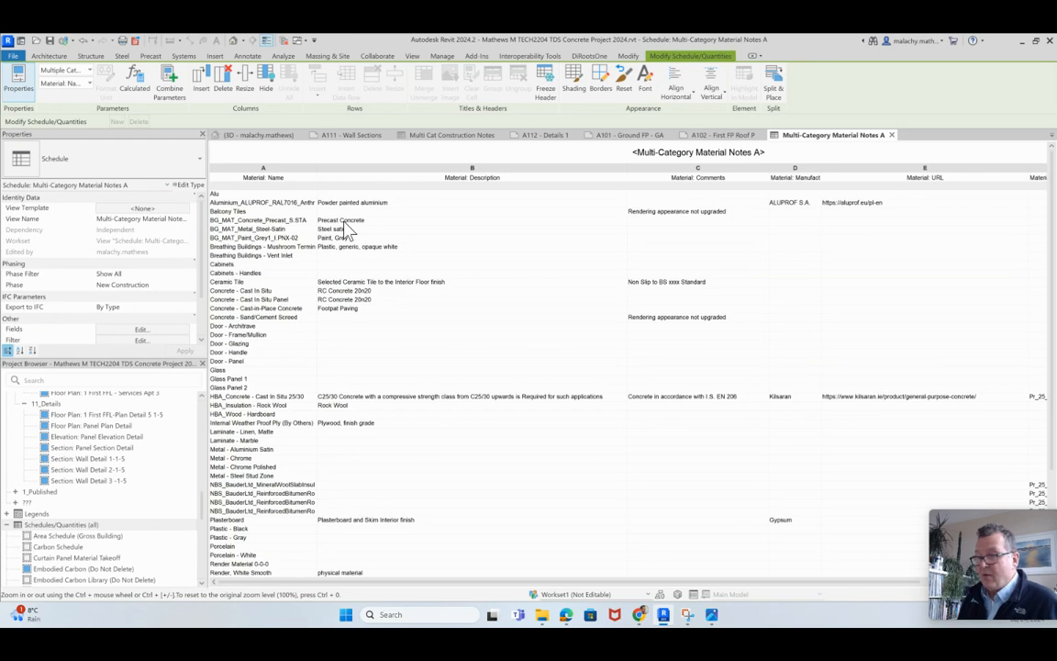
left_click(378, 220)
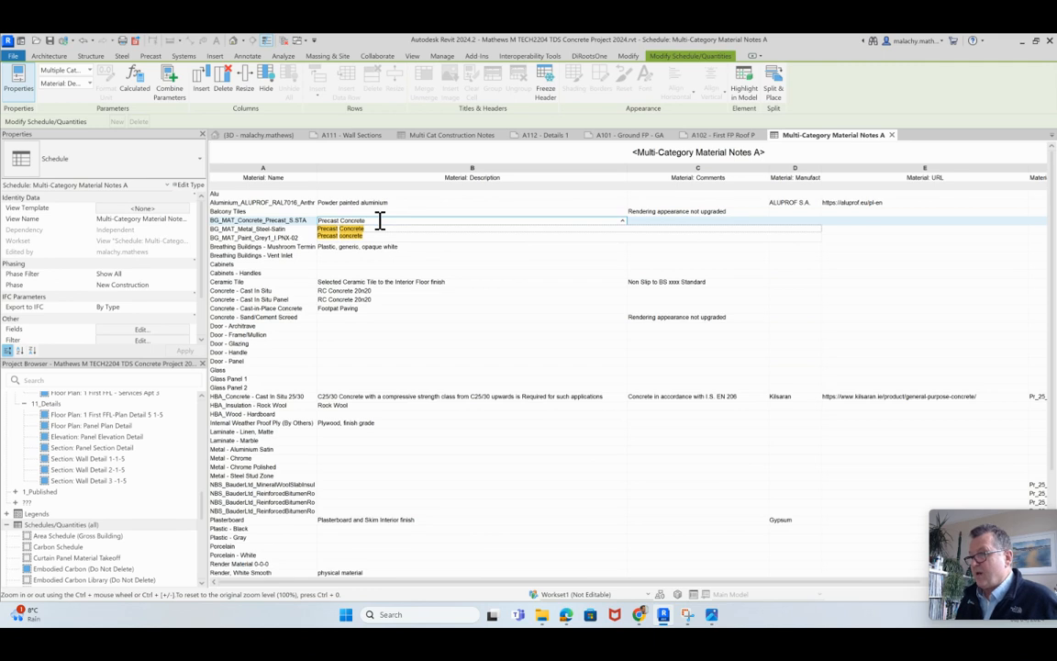
key("Return")
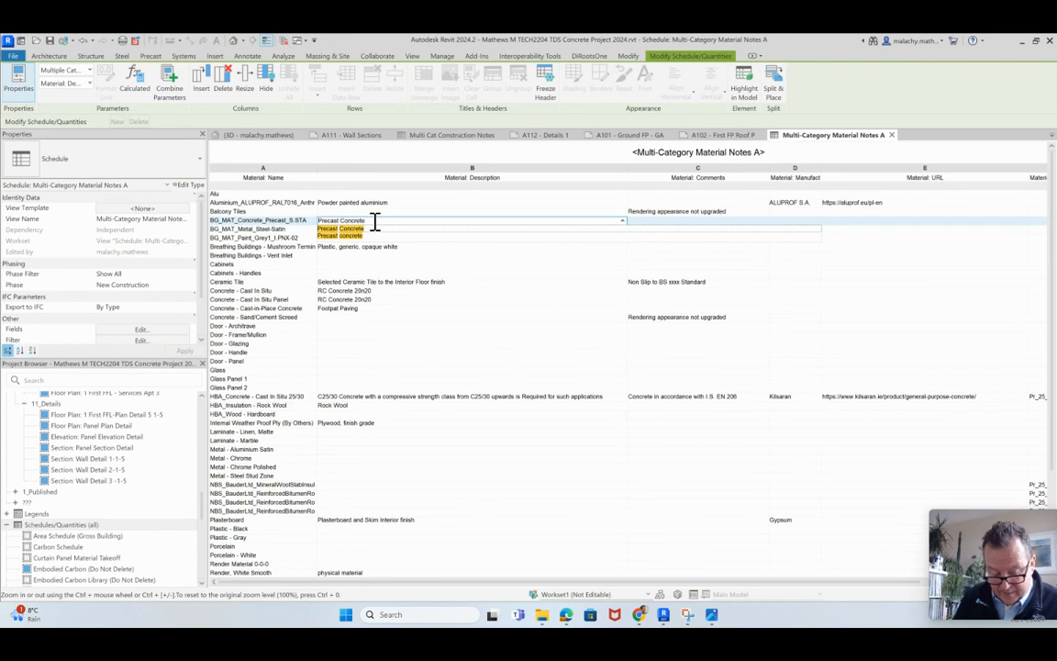
type("as per manufacturers data")
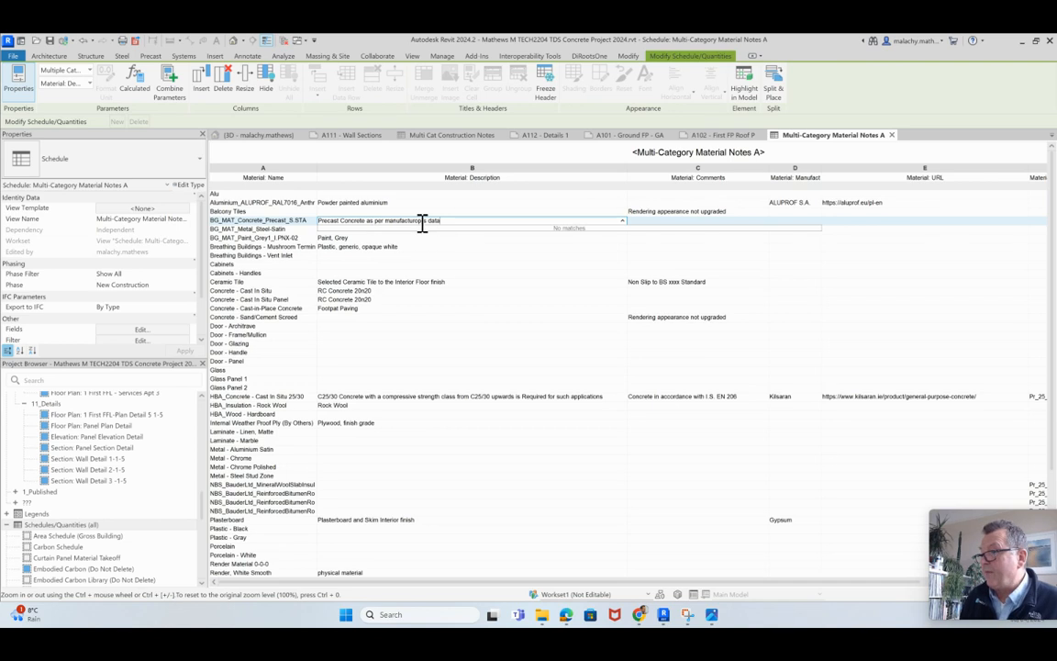
key("Return")
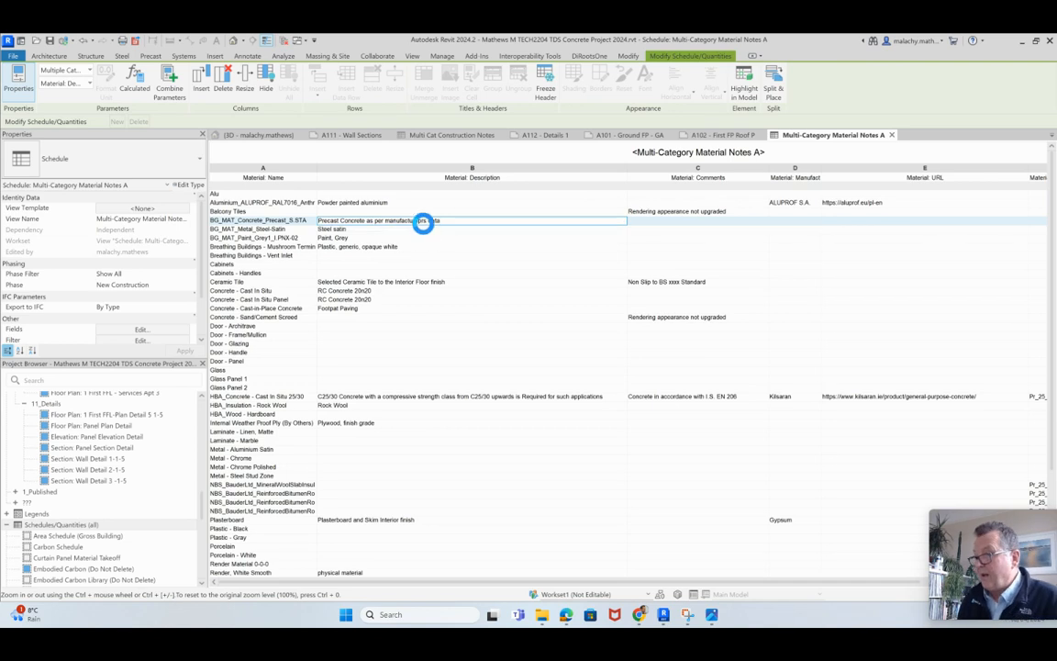
key("BackSpace")
key("BackSpace")
key("BackSpace")
key("BackSpace")
key("BackSpace")
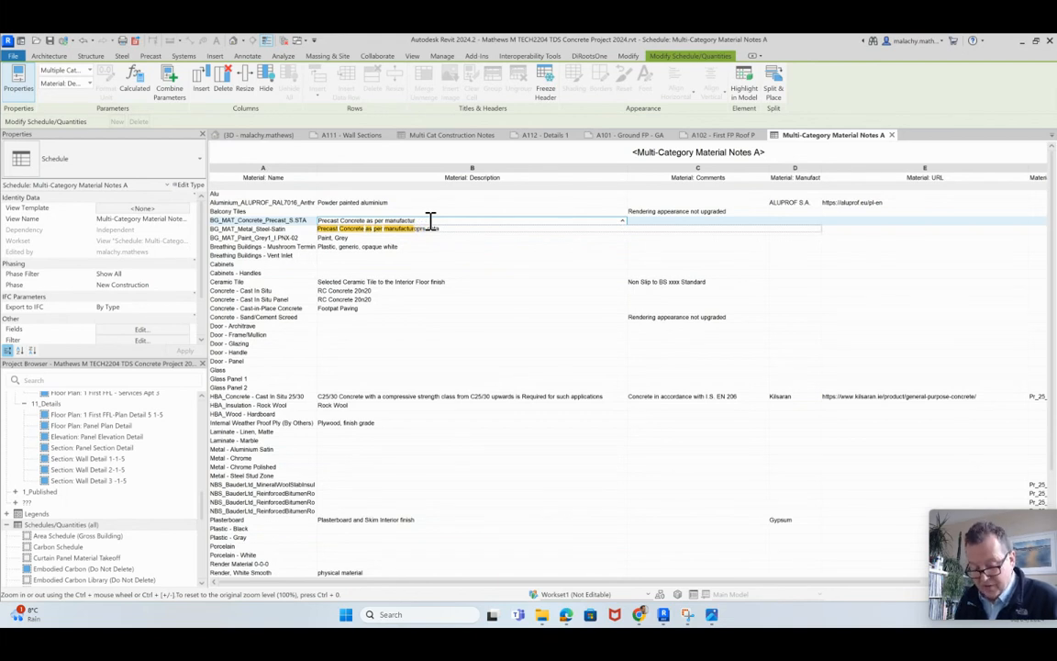
type("ers")
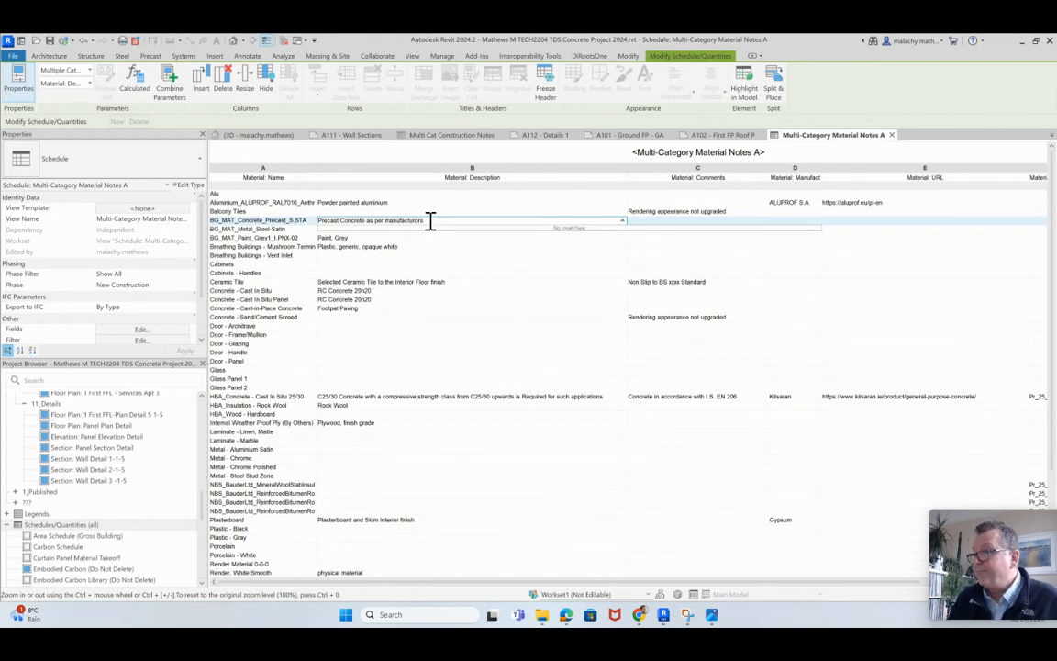
type(" Data")
left_click(443, 255)
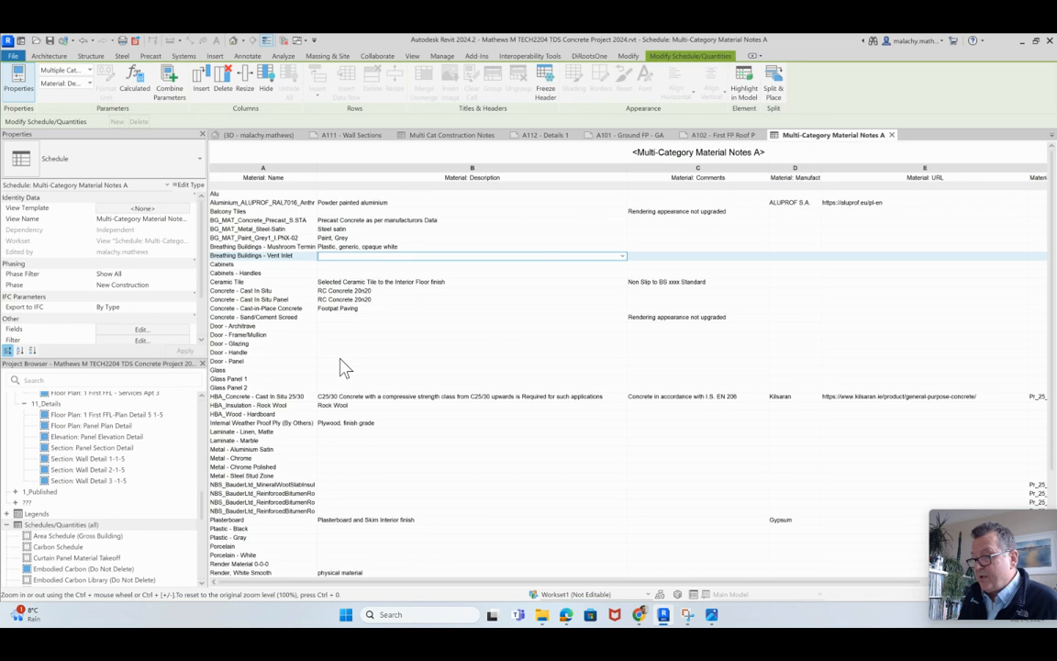
Step: From sheet A111 - Wall Sections, review the identity data of HBA_Concrete - Cast In Situ 25/30 in the Material Browser
scroll(343, 367, "down", 1)
scroll(342, 367, "down", 1)
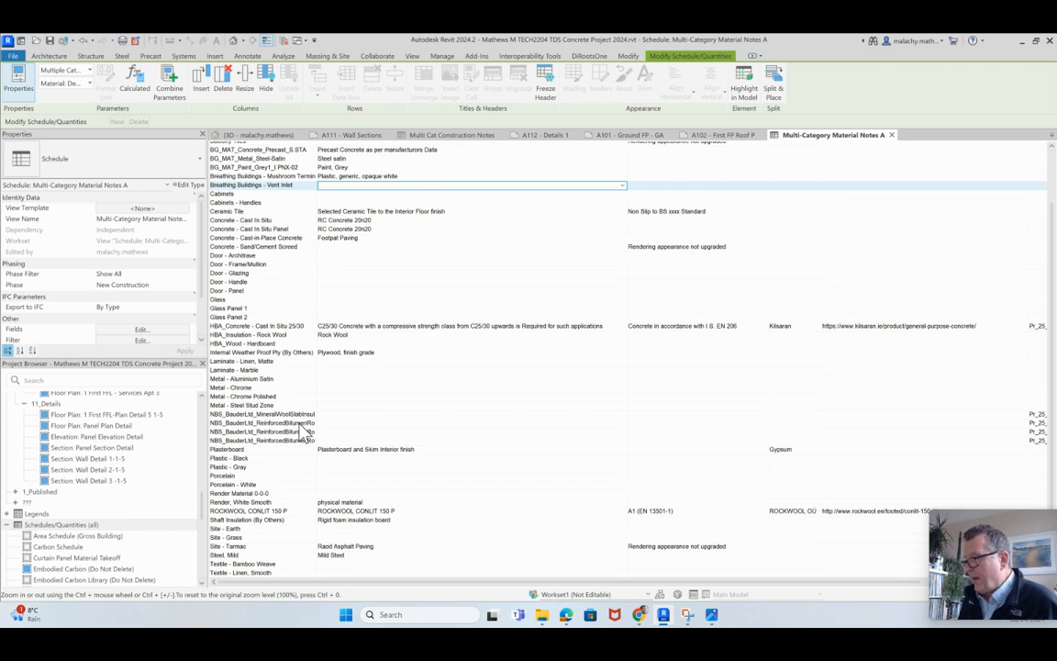
scroll(310, 428, "down", 2)
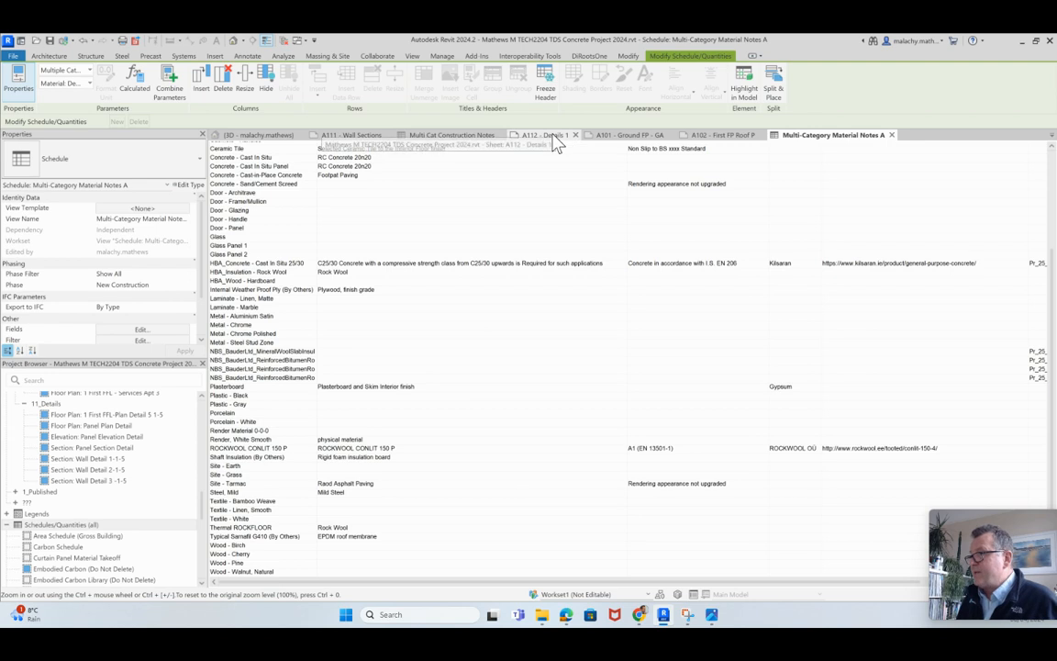
left_click(361, 136)
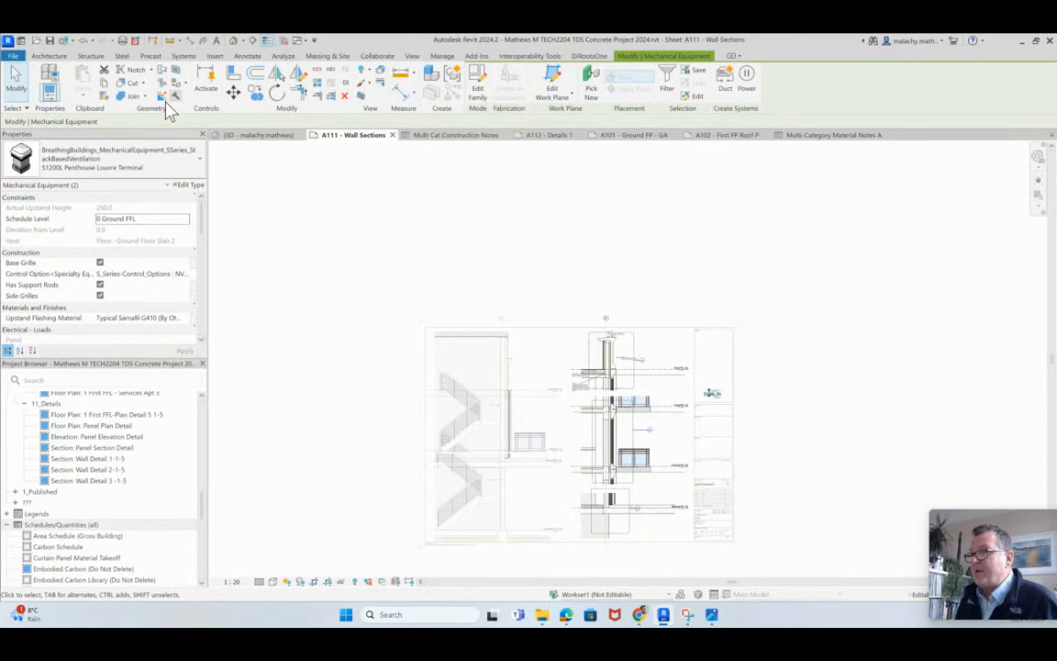
left_click(443, 57)
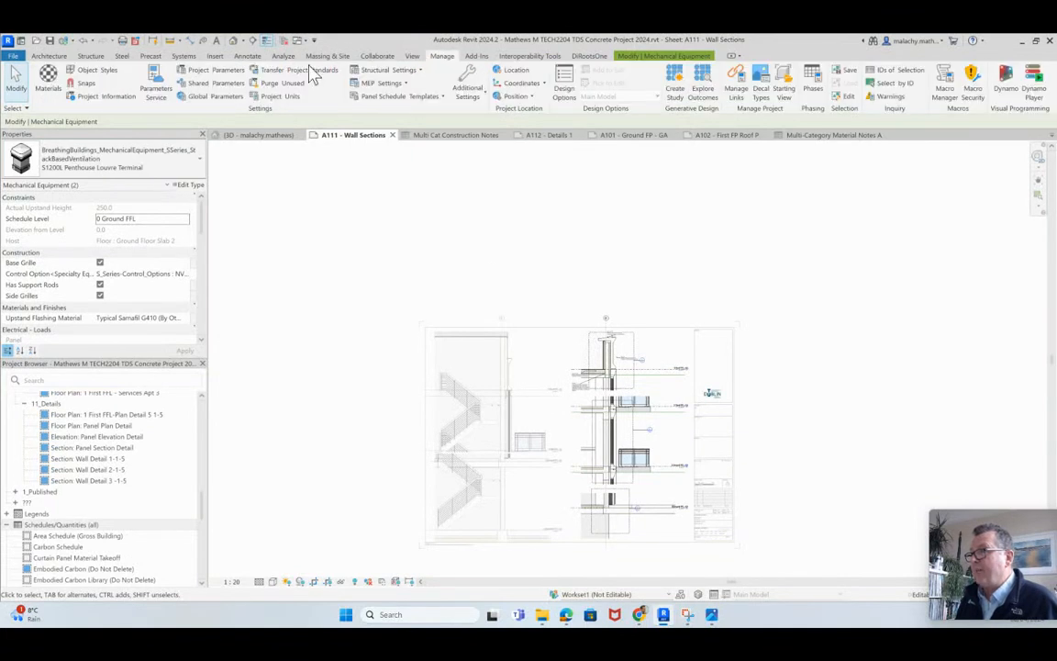
left_click(47, 77)
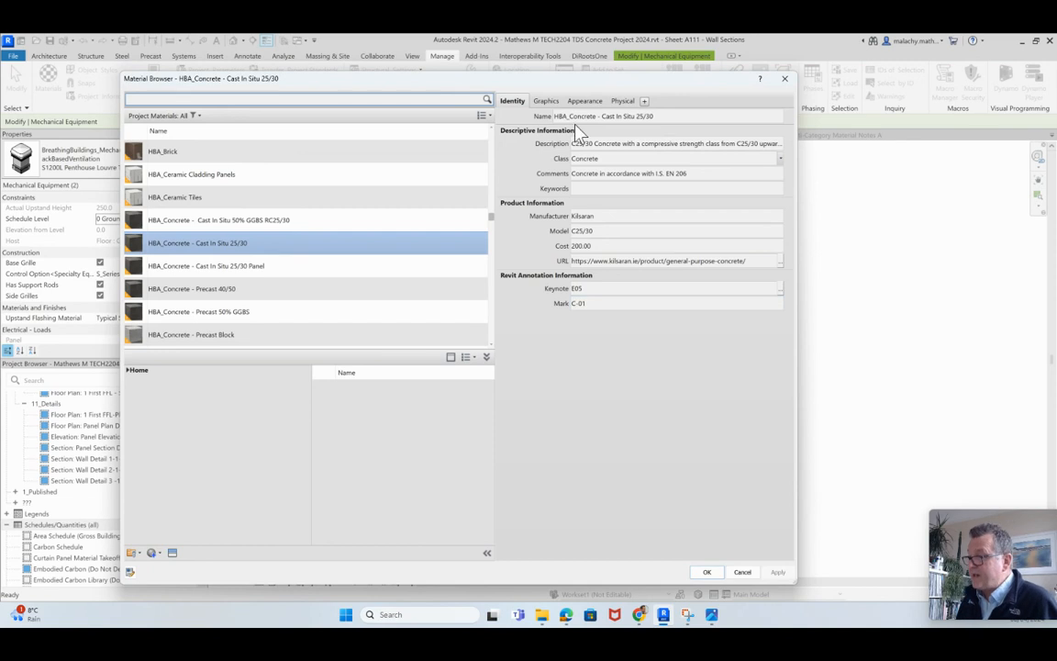
left_click(705, 572)
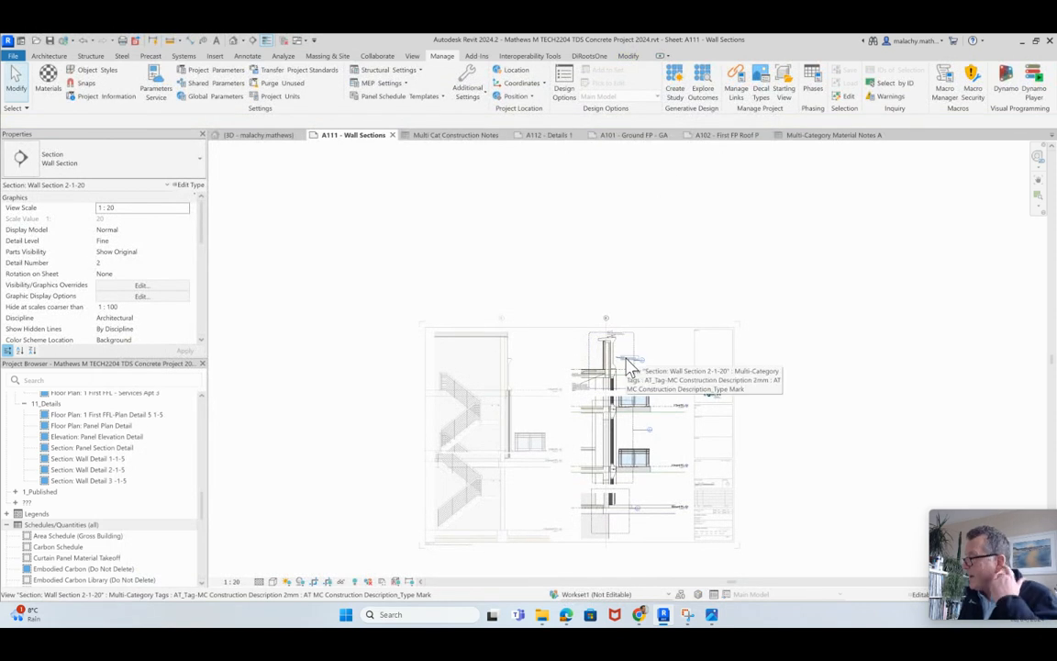
Step: Return to the Multi-Category Material Notes A takeoff and review its material rows and descriptions
left_click(805, 137)
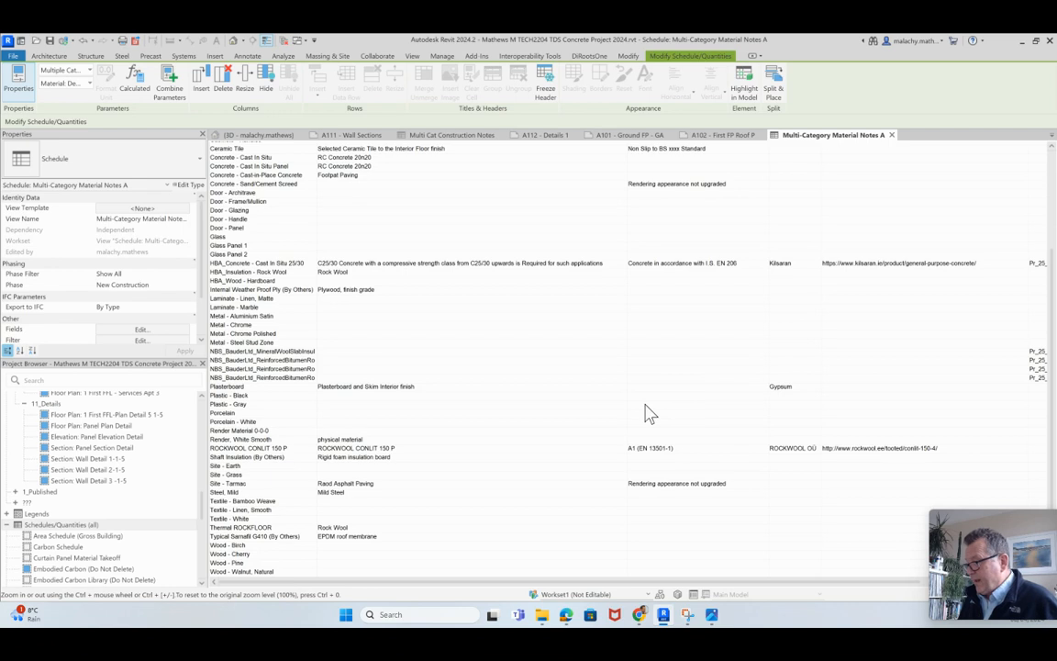
scroll(649, 410, "up", 5)
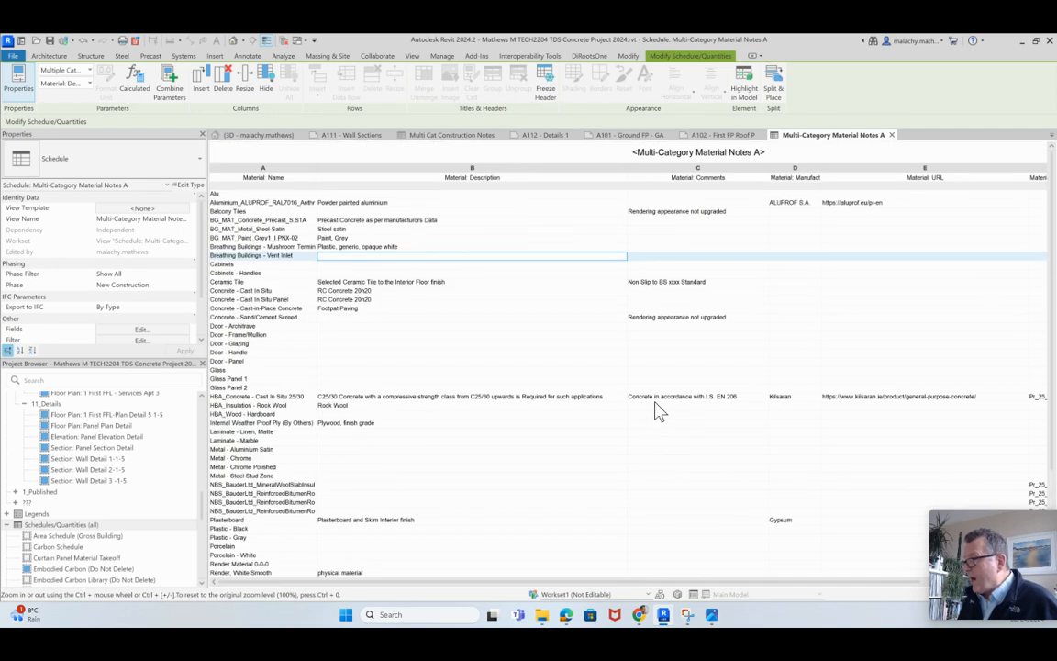
scroll(670, 312, "down", 3)
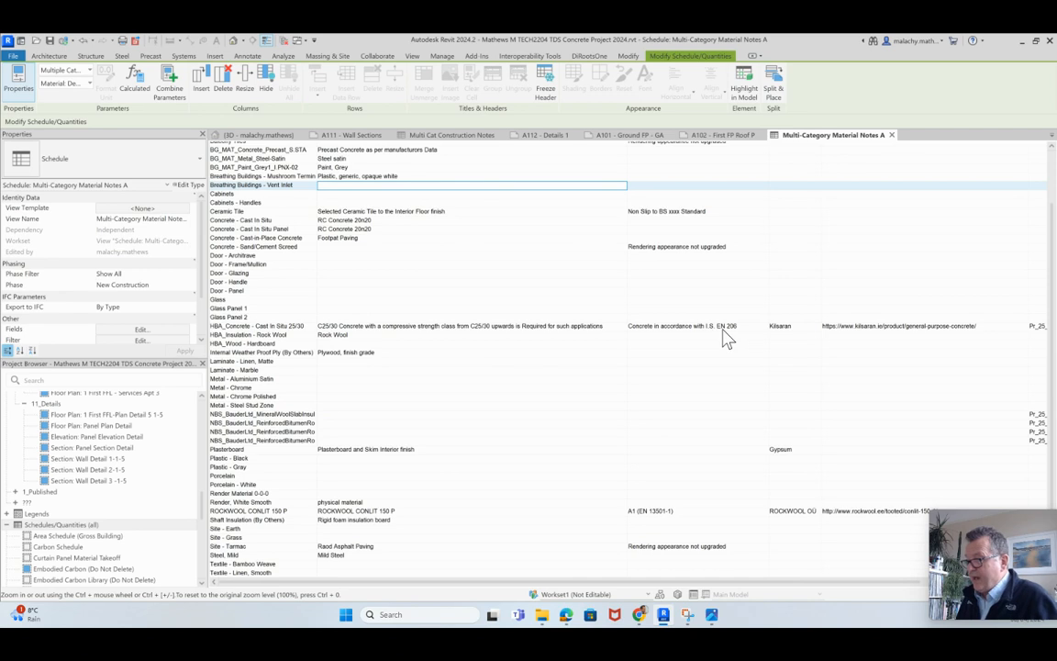
scroll(725, 336, "down", 3)
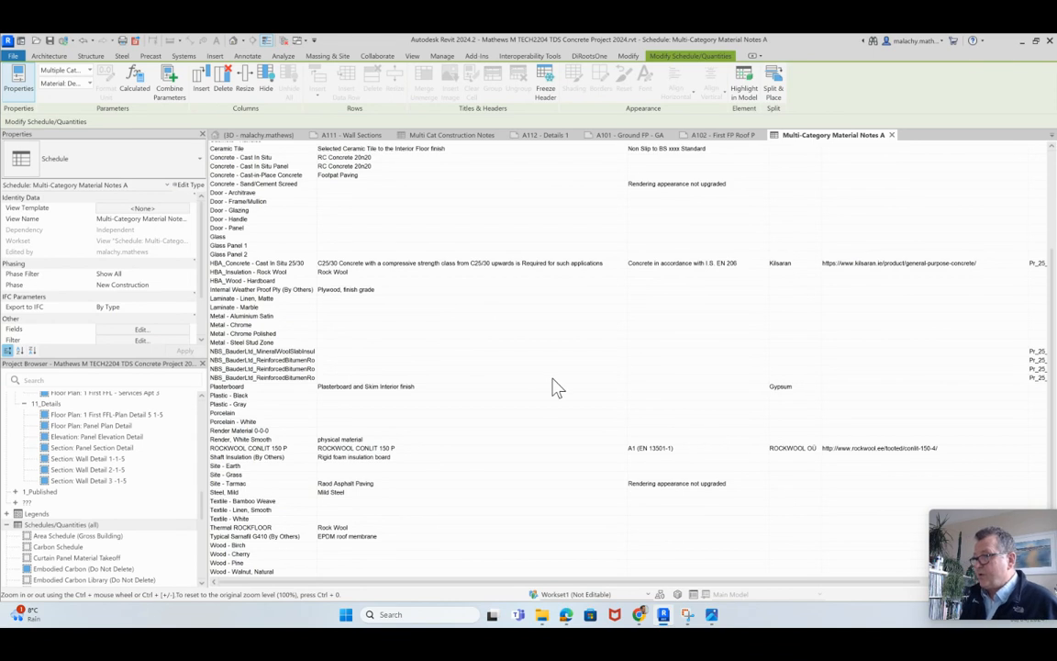
scroll(559, 387, "up", 5)
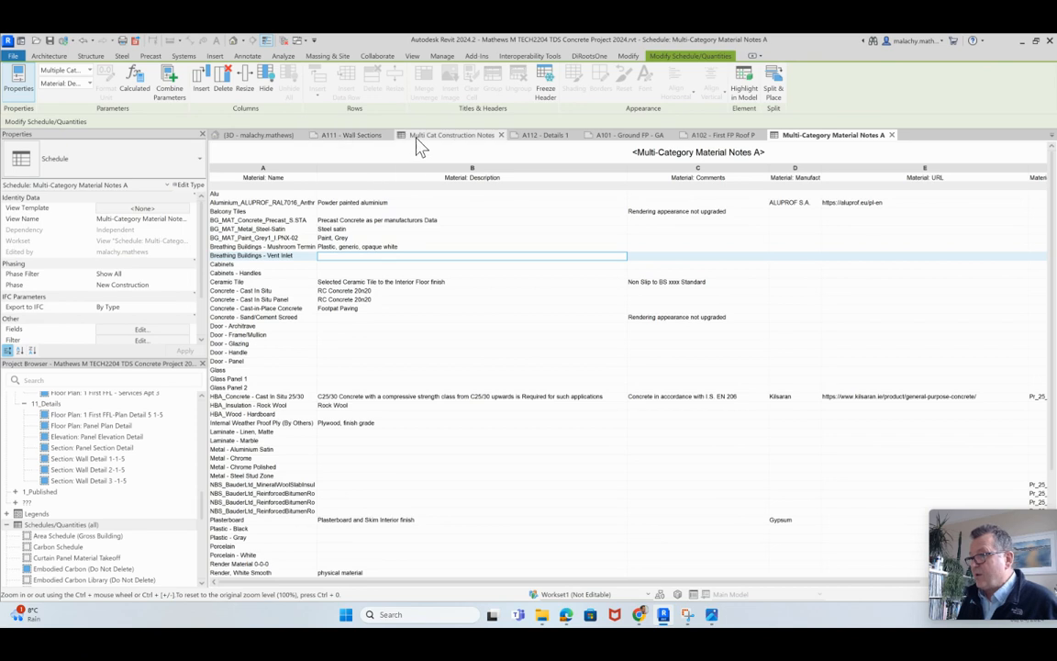
Step: Open the concrete material tag's family from sheet A112 - Details 1, inspect its label parameters and close it without saving
left_click(553, 136)
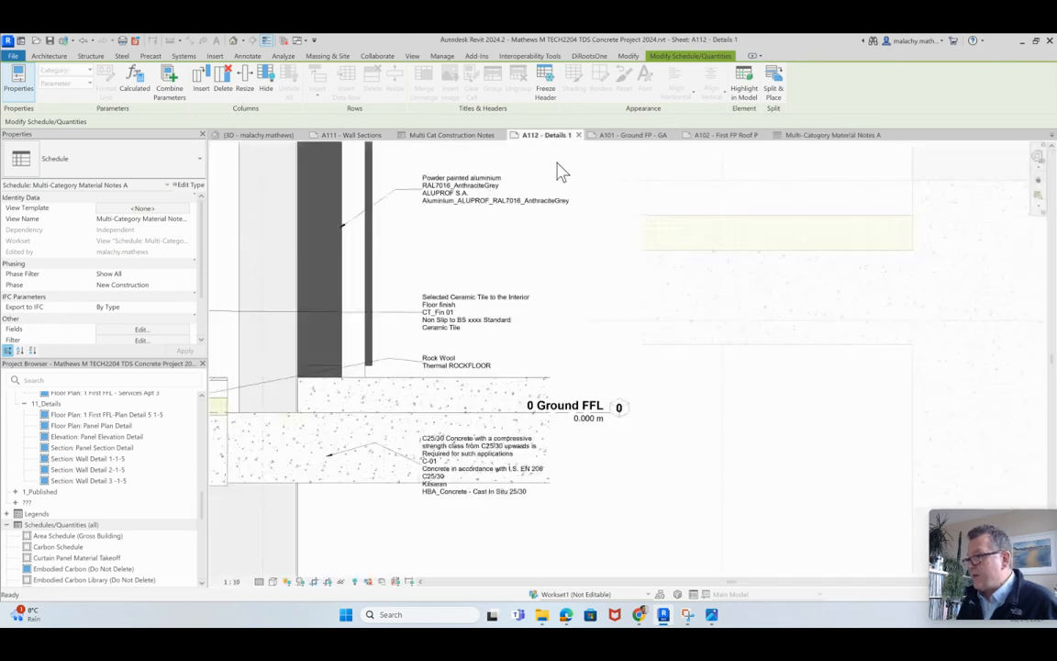
left_click(492, 447)
double_click(484, 441)
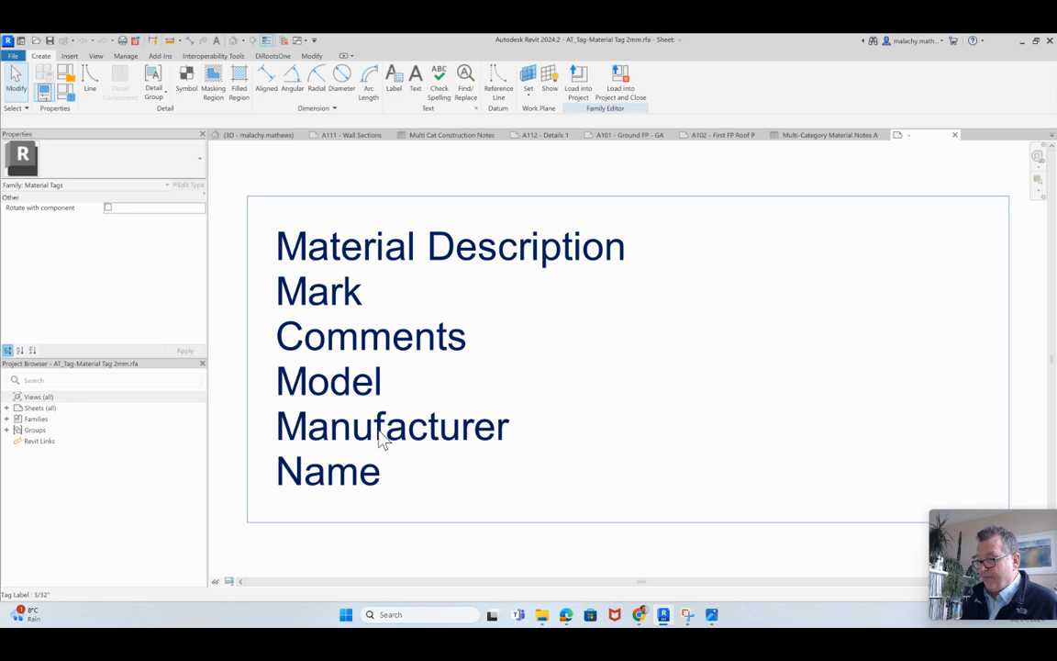
left_click(354, 290)
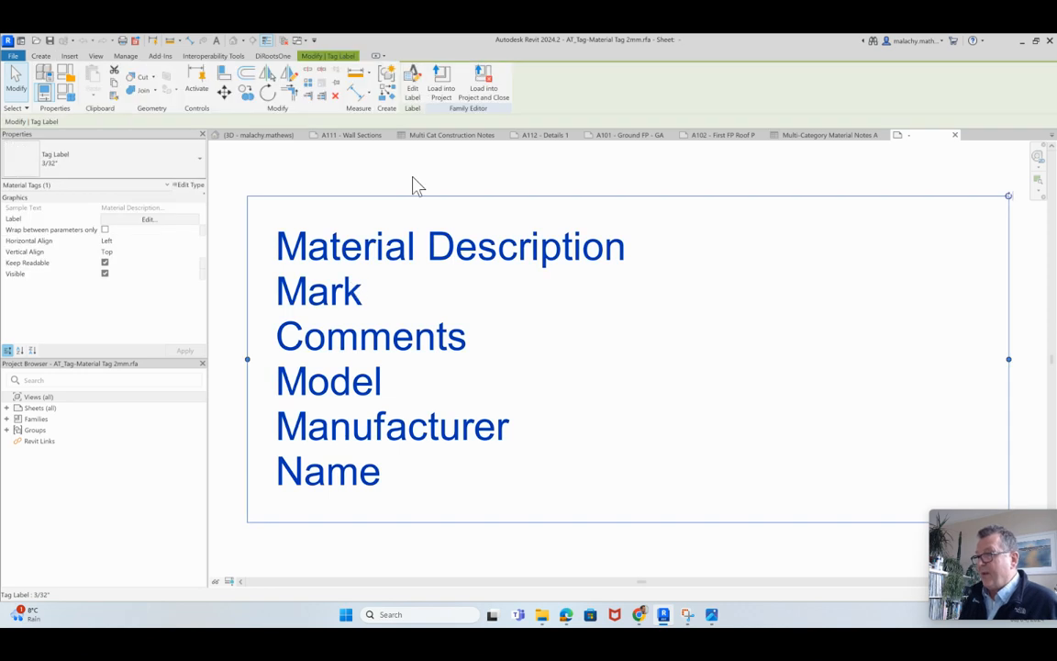
left_click(414, 82)
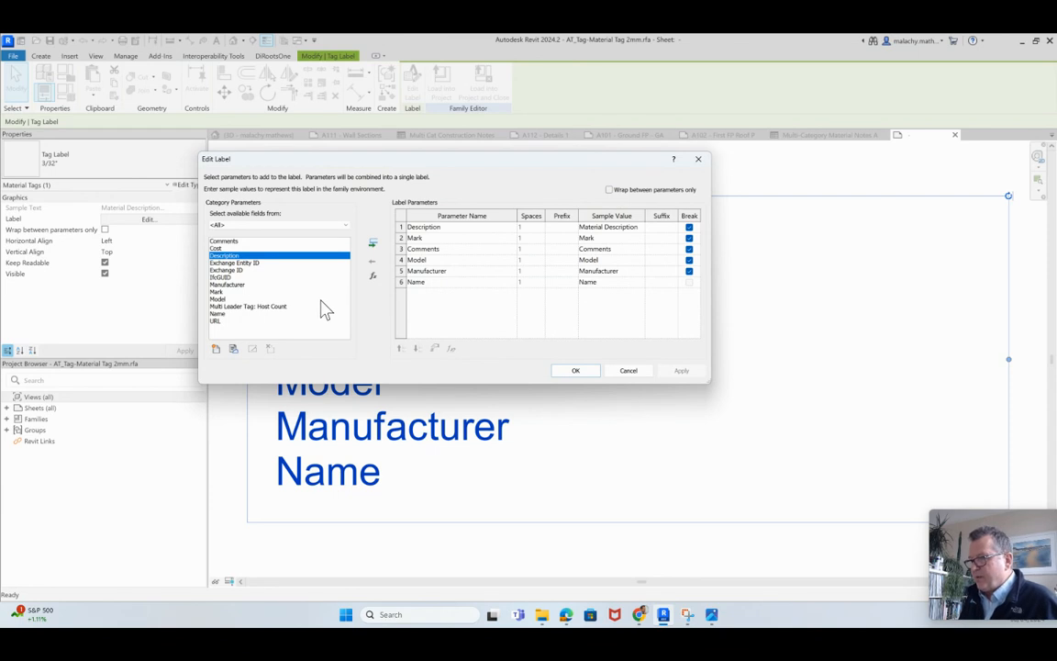
left_click(633, 373)
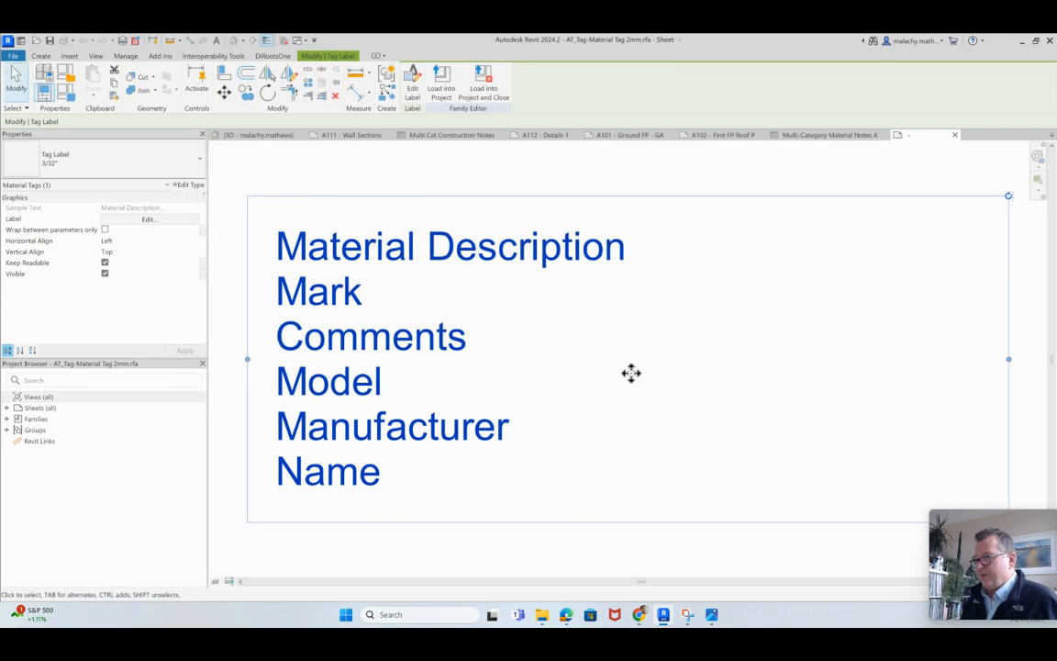
left_click(955, 135)
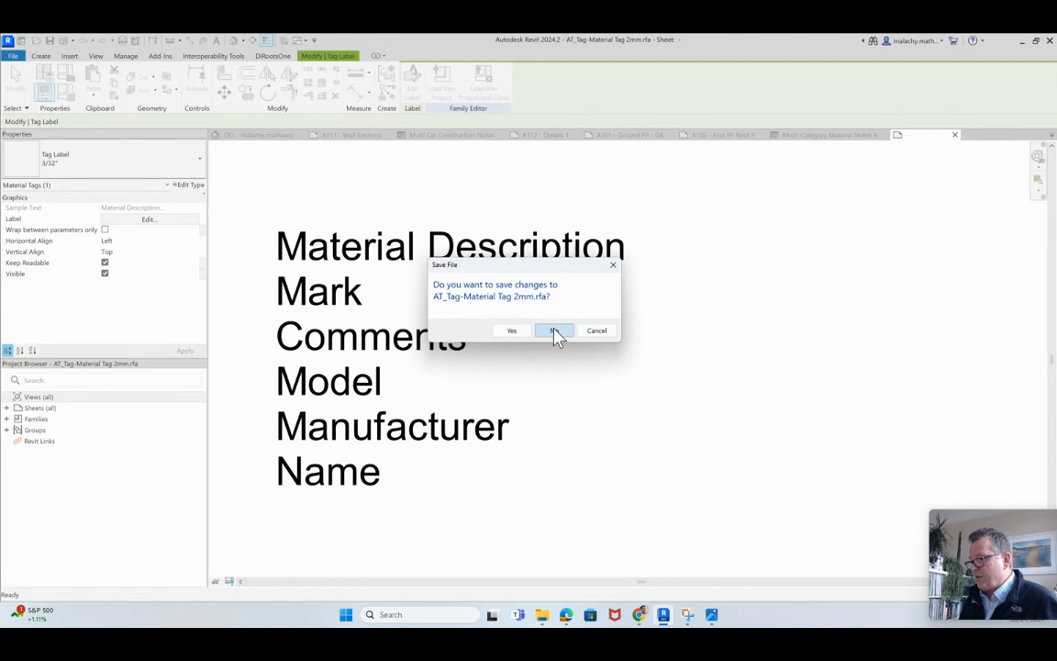
left_click(555, 331)
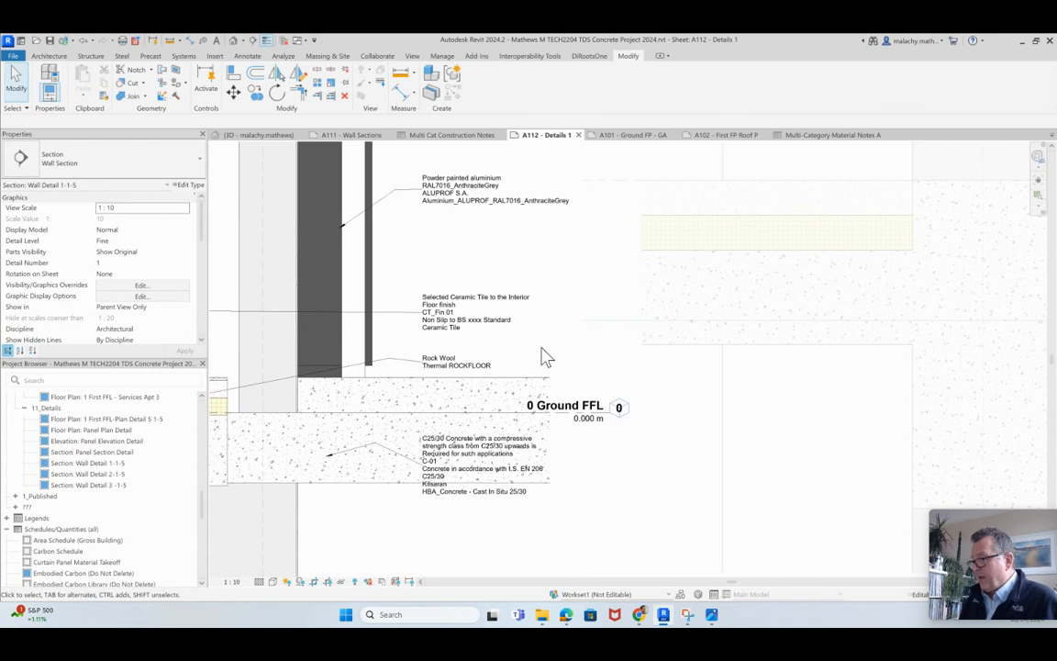
scroll(489, 450, "down", 2)
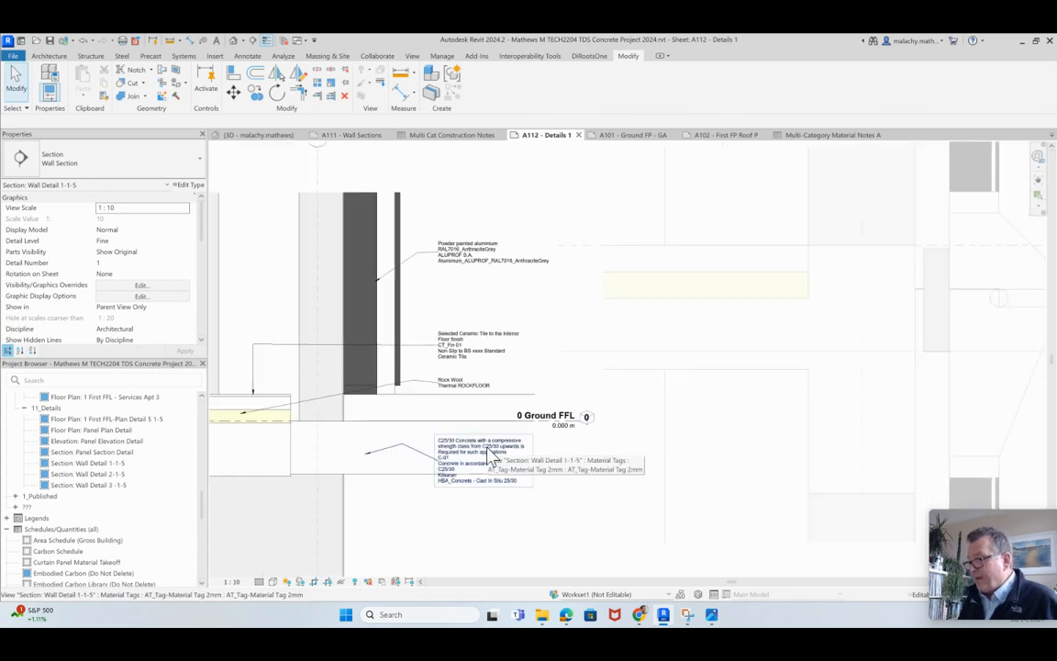